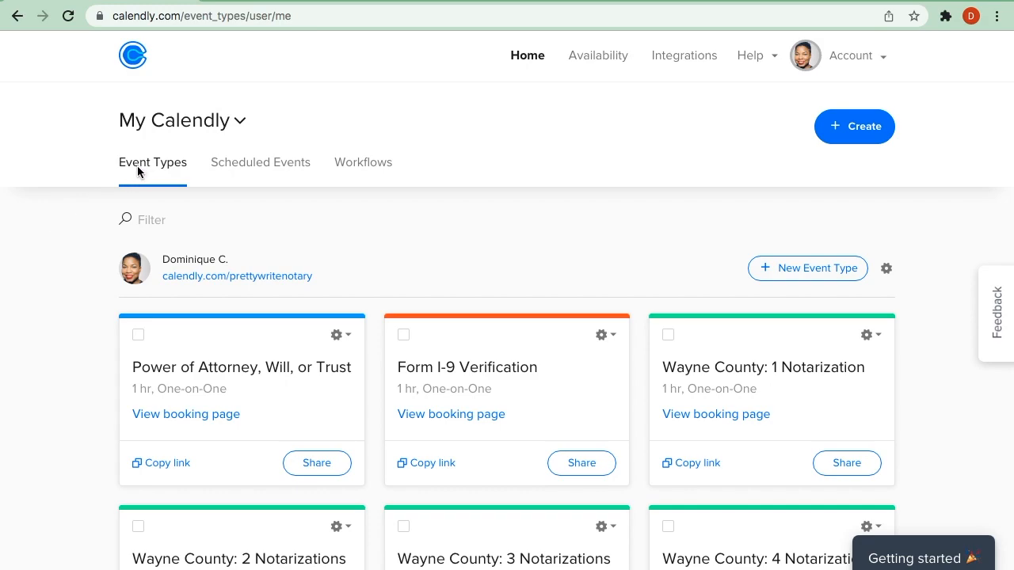
- Expand the full list of event types and look through the Wayne County and Oakland/Macomb County notarization events
scroll(89, 325, "down", 1)
scroll(89, 325, "down", 3)
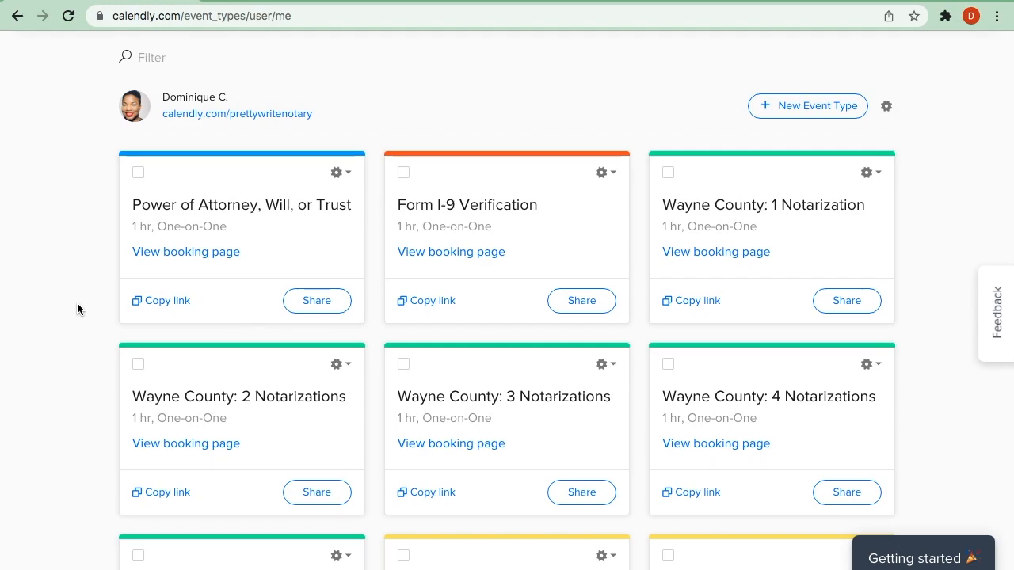
scroll(83, 317, "down", 3)
scroll(77, 309, "down", 6)
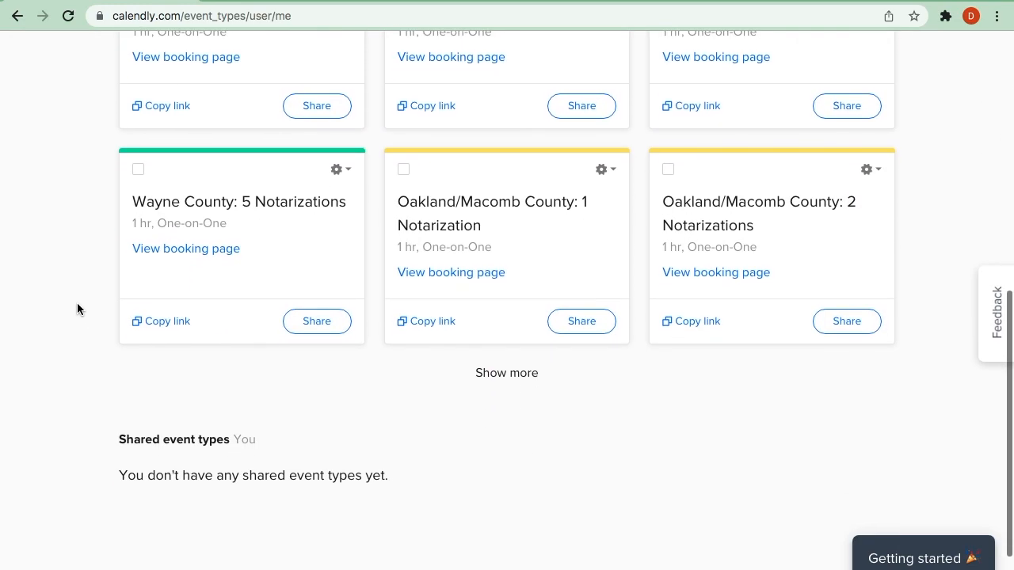
left_click(508, 378)
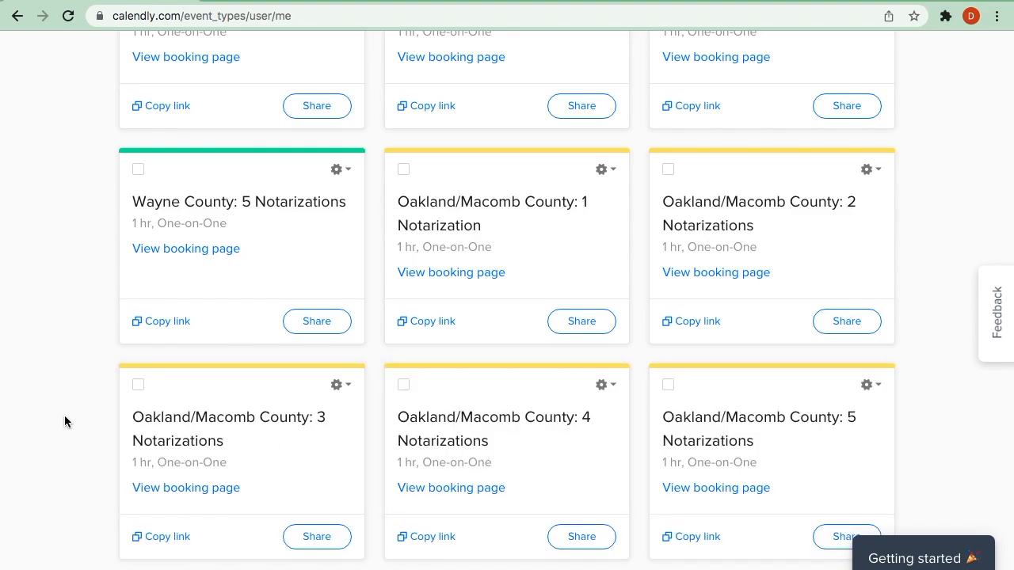
scroll(65, 419, "down", 3)
scroll(64, 415, "up", 10)
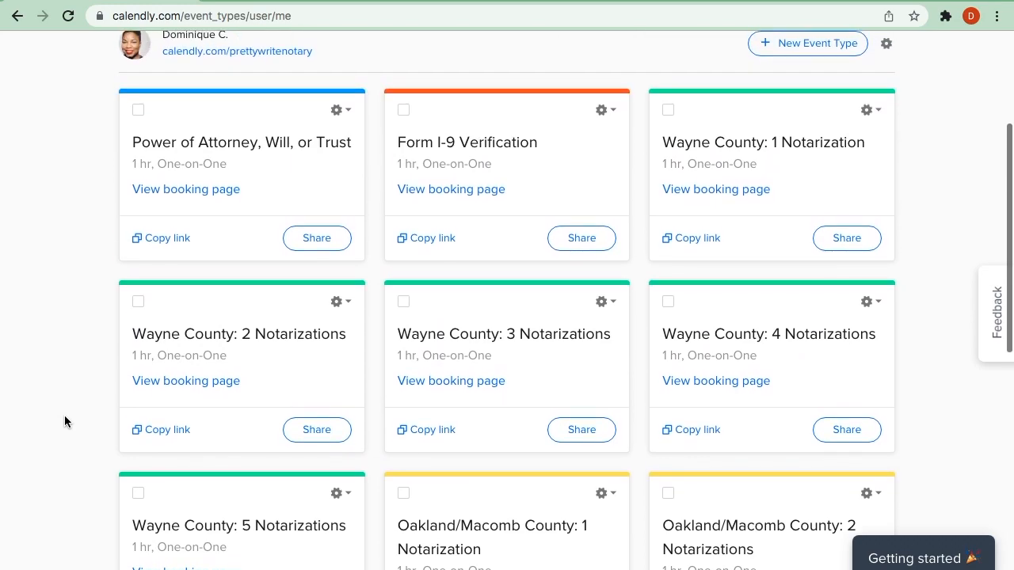
scroll(64, 415, "down", 4)
scroll(64, 415, "down", 2)
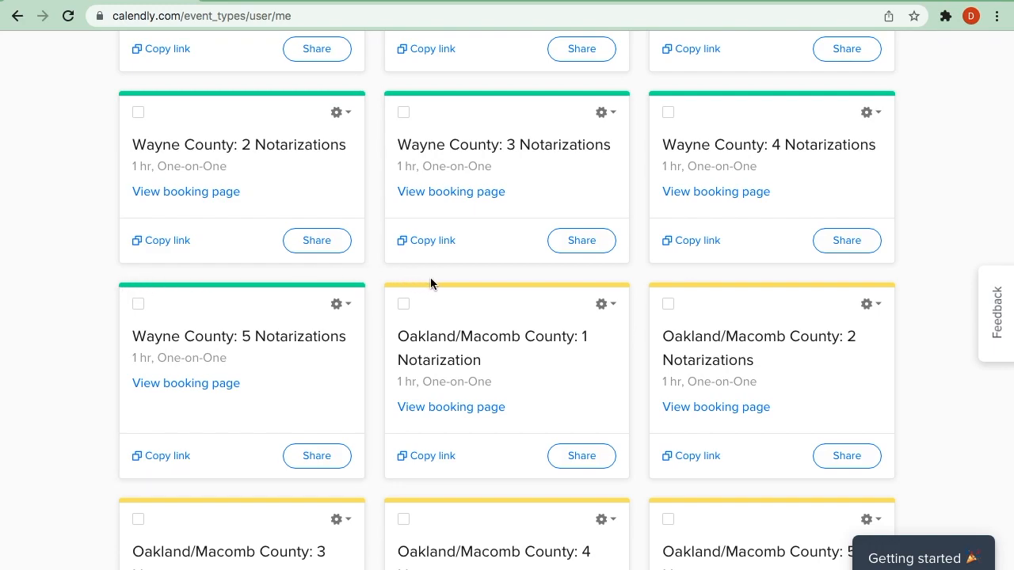
- Open the "Oakland/Macomb County: 1 Notarization" event type for editing and look over its settings sections
left_click(608, 306)
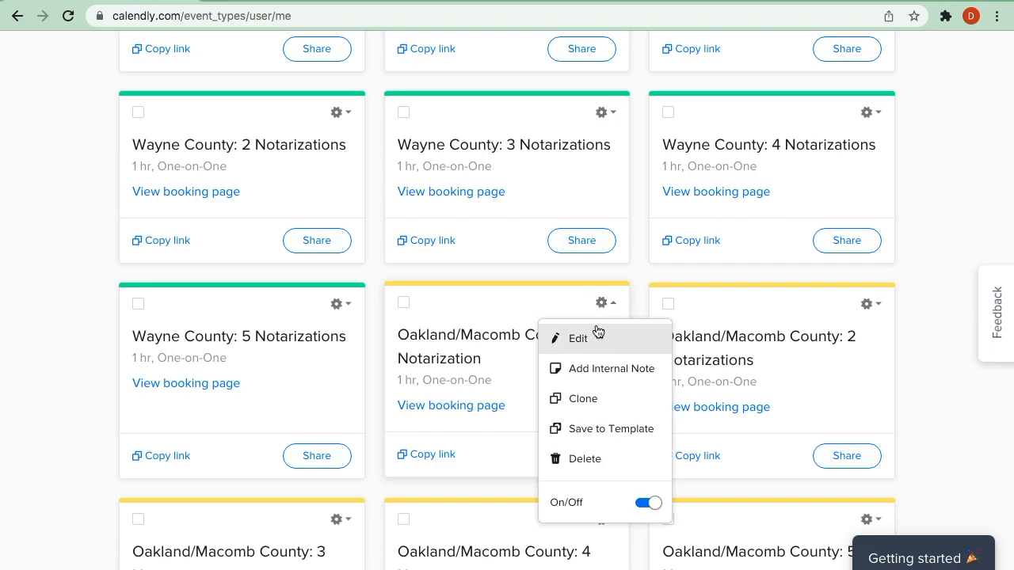
left_click(591, 343)
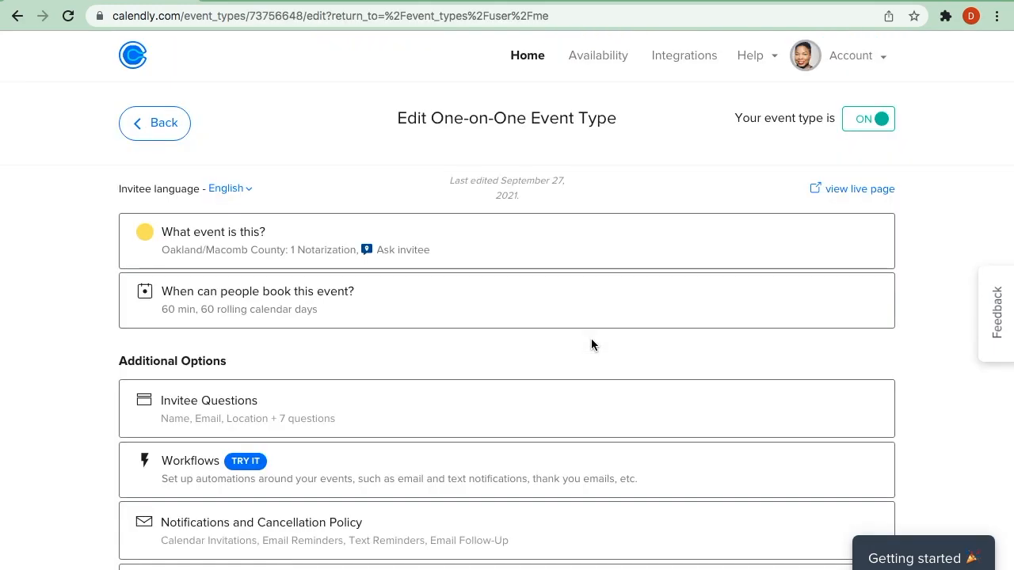
scroll(49, 283, "down", 2)
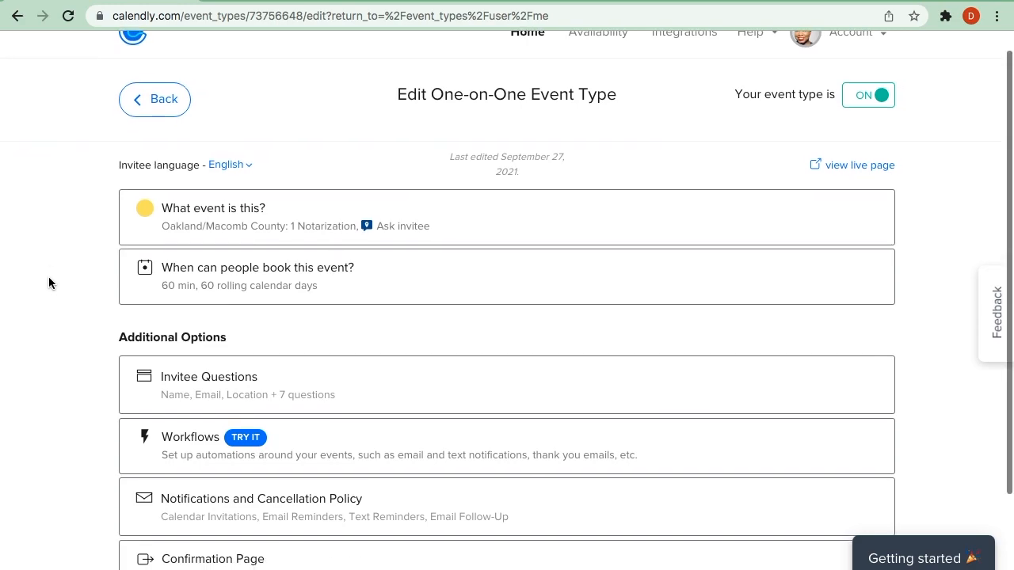
scroll(49, 283, "up", 1)
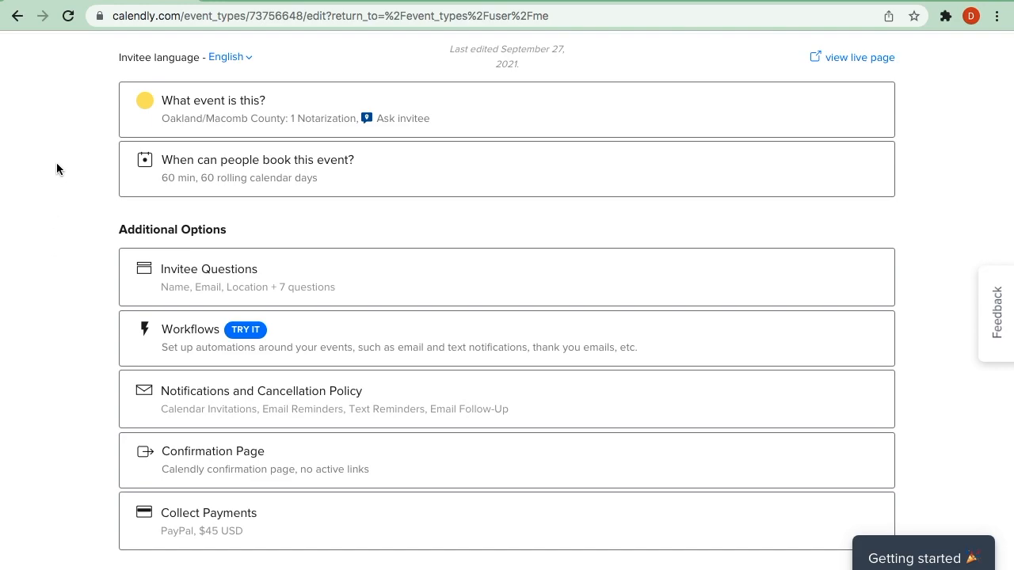
- Examine the event's name, location, description, link and color settings, and close the section without saving
left_click(534, 115)
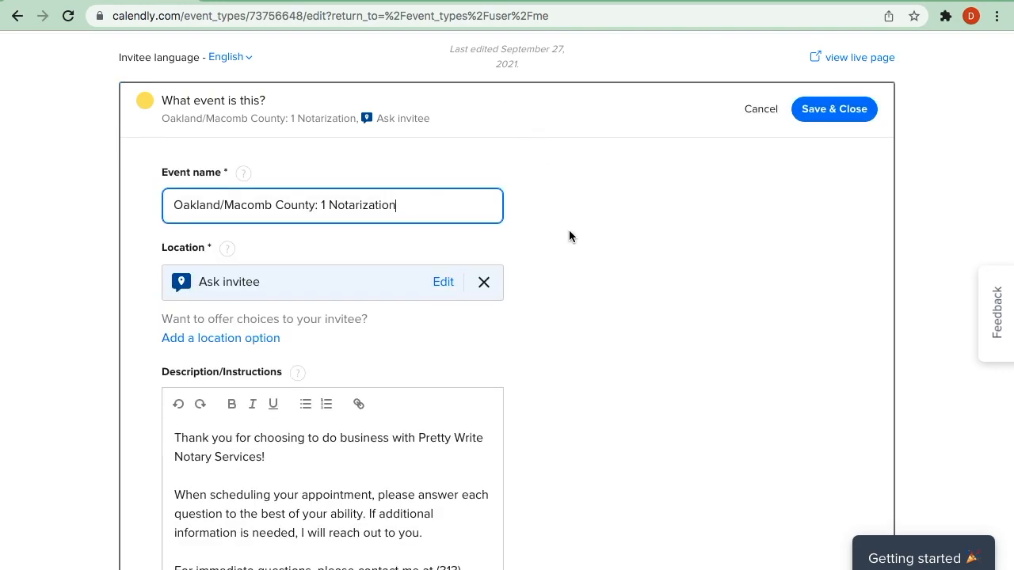
left_click_drag(407, 206, 174, 214)
scroll(647, 317, "down", 3)
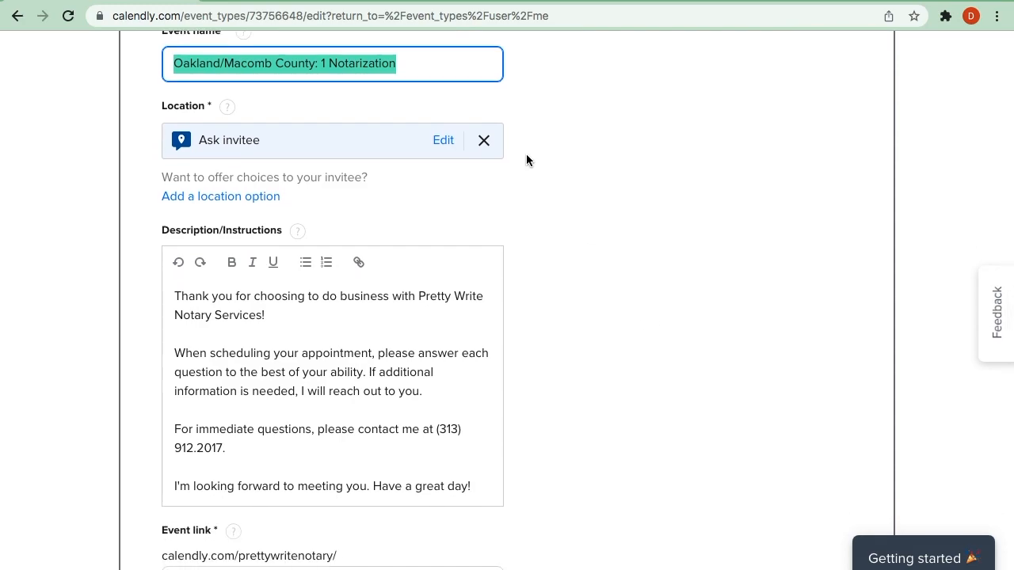
scroll(543, 214, "down", 3)
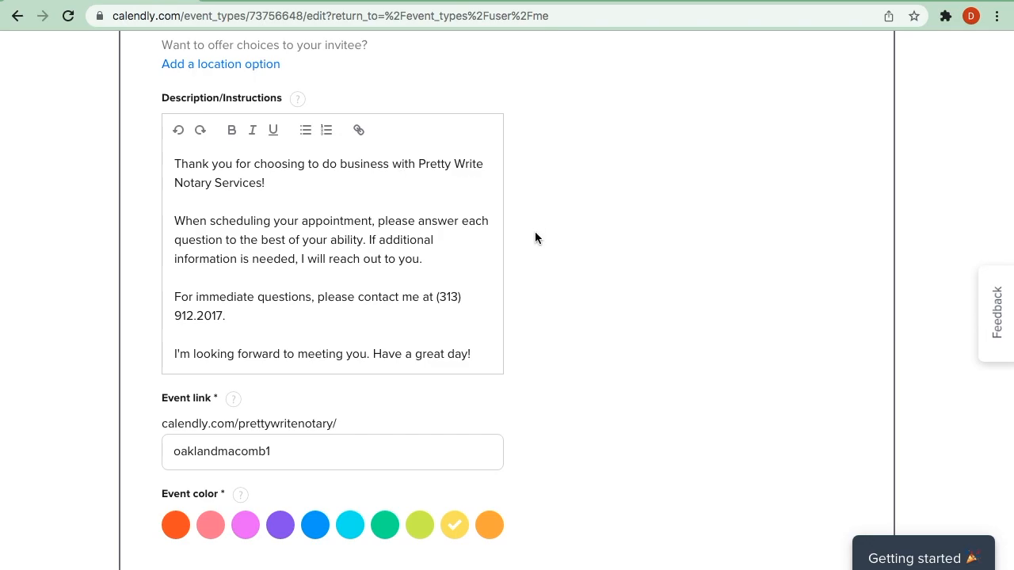
scroll(535, 237, "down", 3)
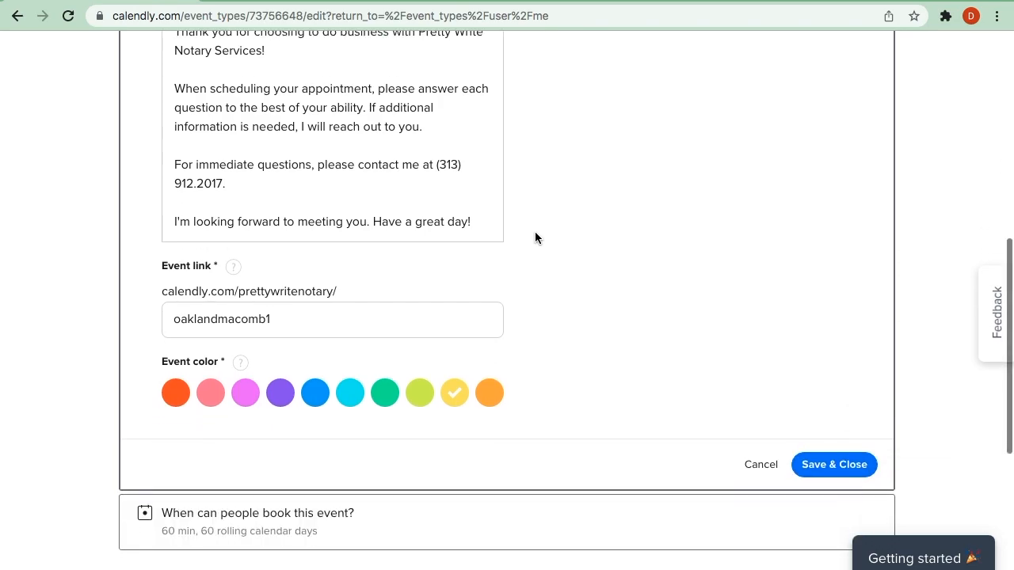
scroll(534, 238, "down", 1)
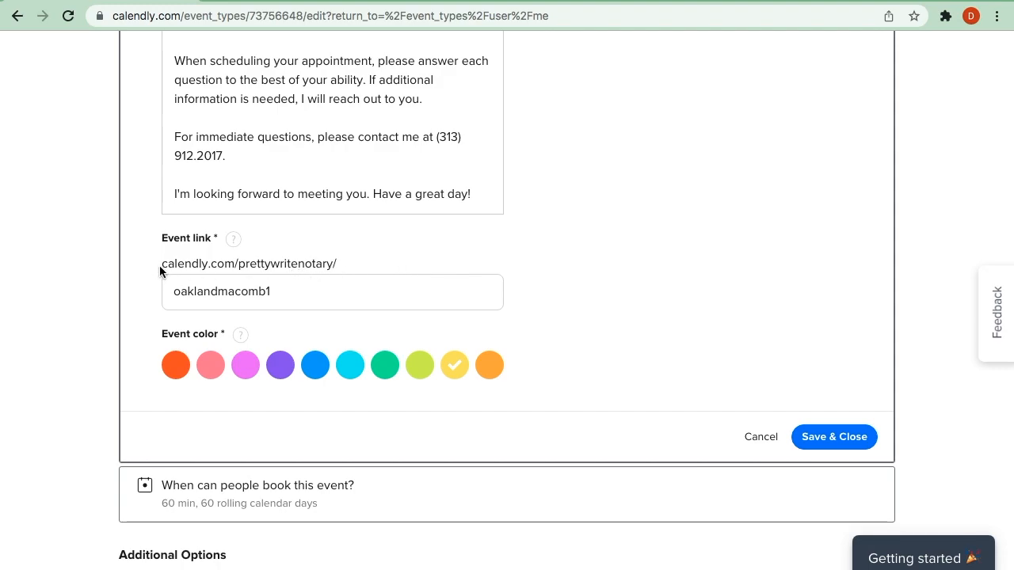
left_click_drag(161, 265, 345, 263)
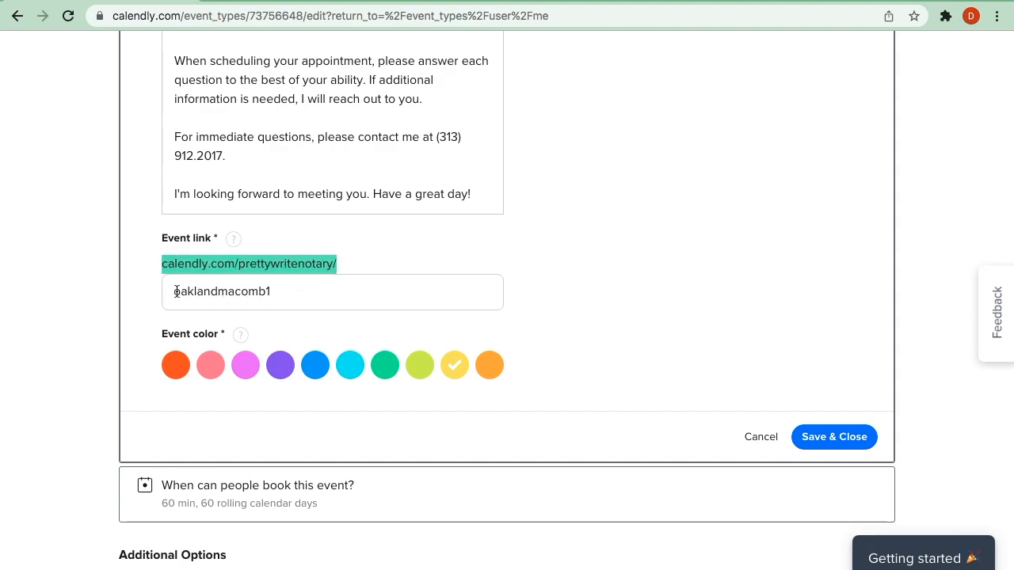
left_click(293, 293)
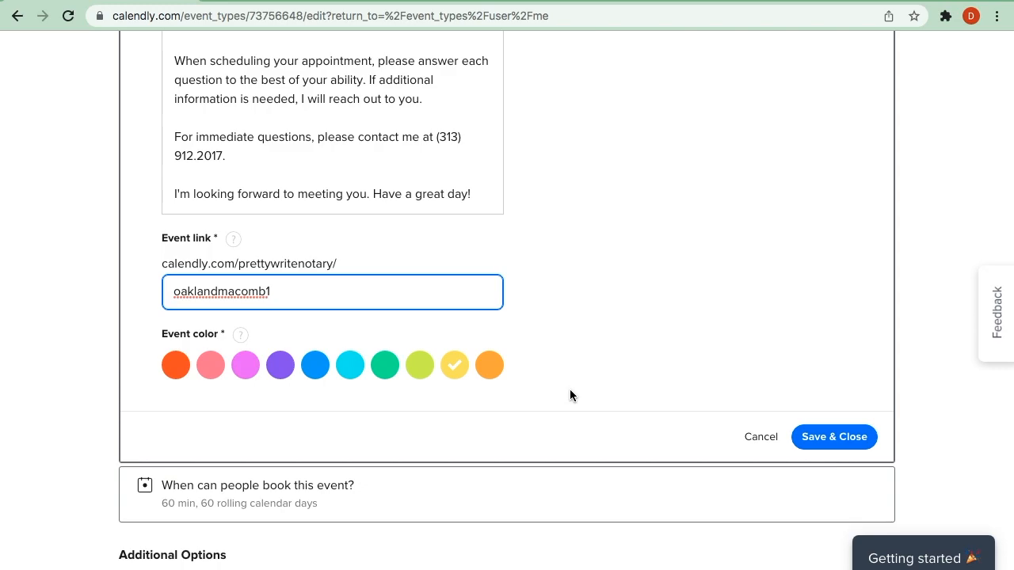
left_click(760, 438)
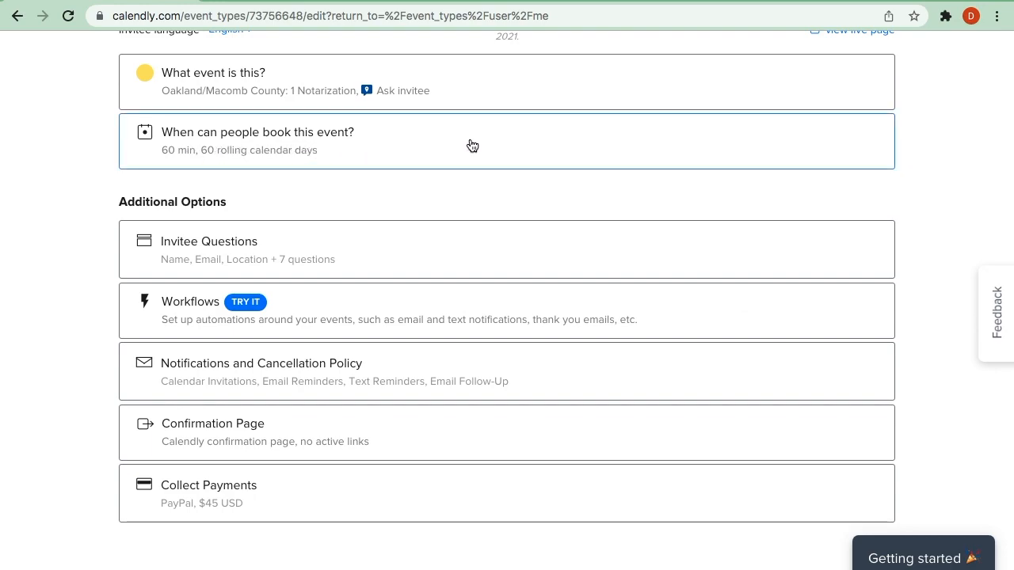
left_click(586, 150)
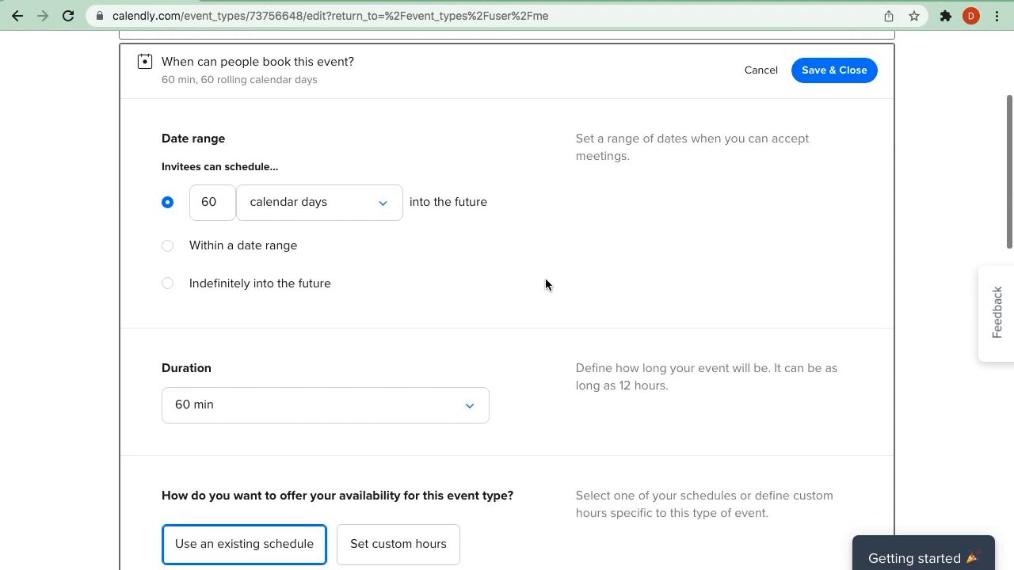
scroll(545, 281, "down", 1)
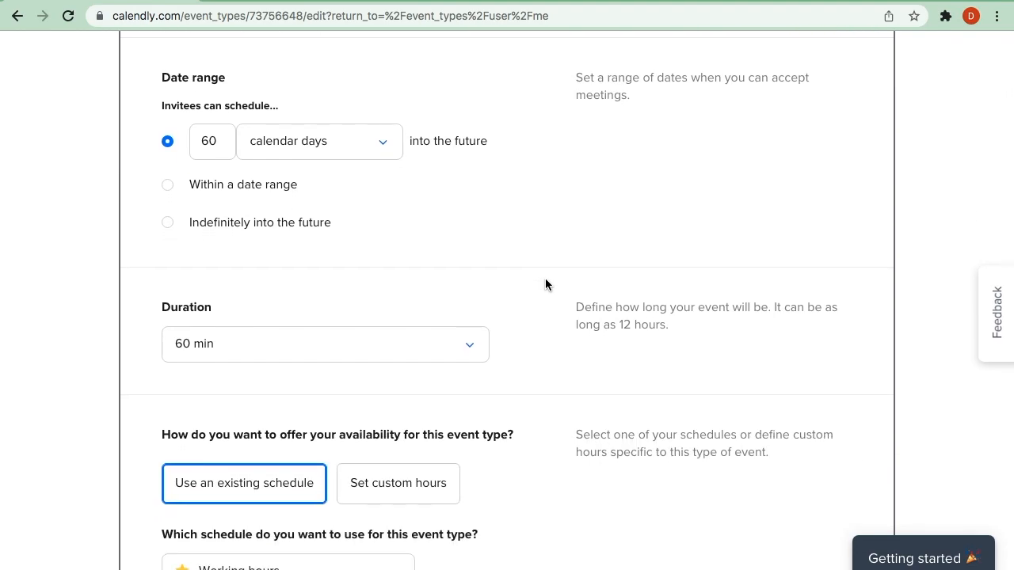
scroll(545, 285, "up", 2)
left_click(546, 138)
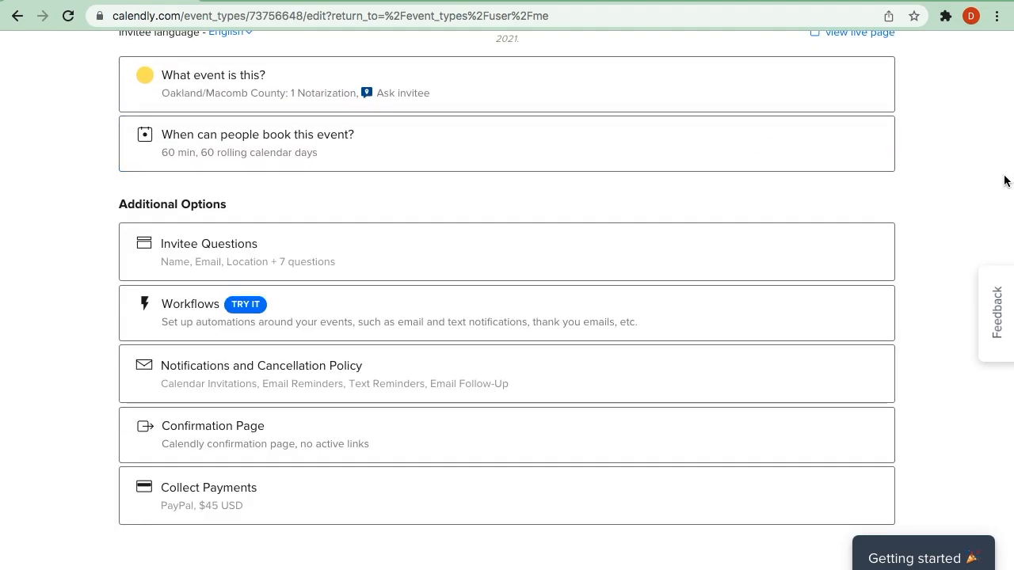
- Open the event's booking time settings and examine the date range and the available duration options
left_click(594, 152)
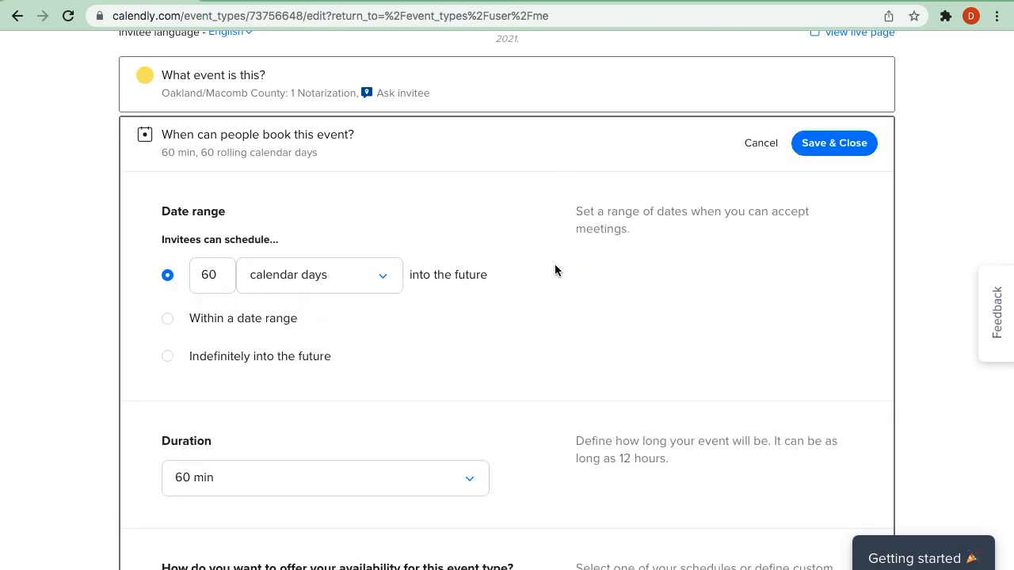
scroll(555, 271, "down", 2)
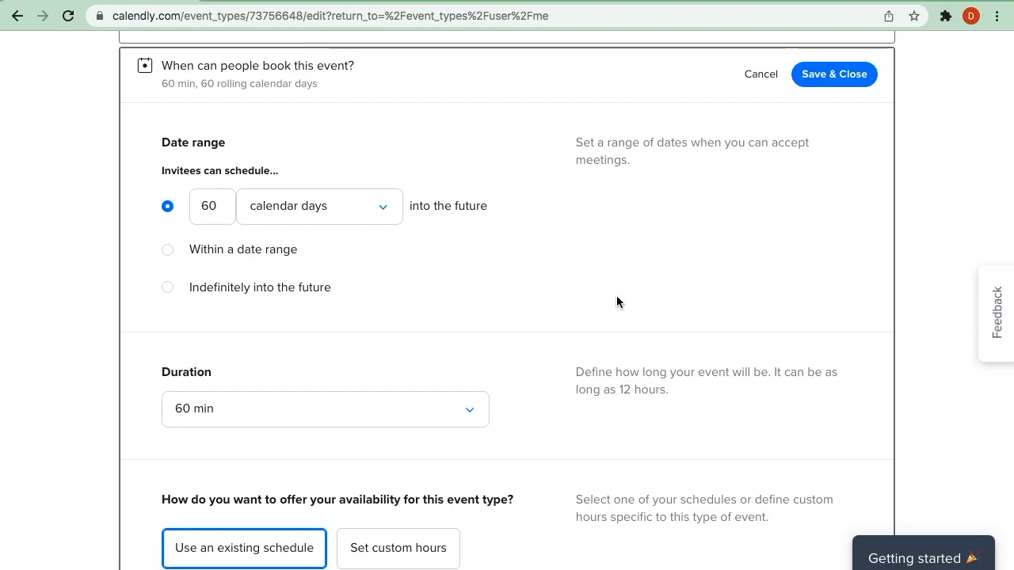
scroll(615, 299, "down", 3)
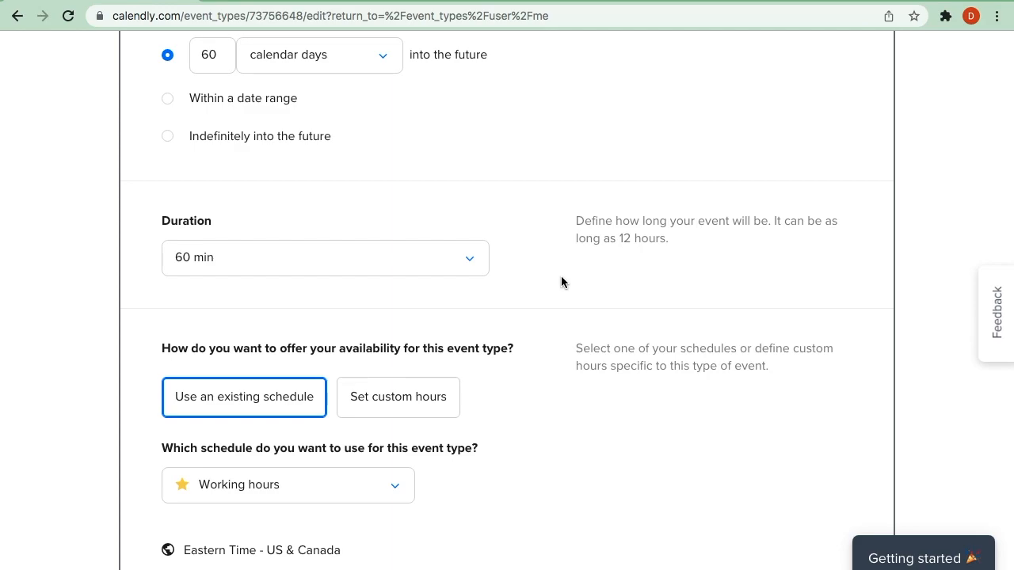
left_click(478, 270)
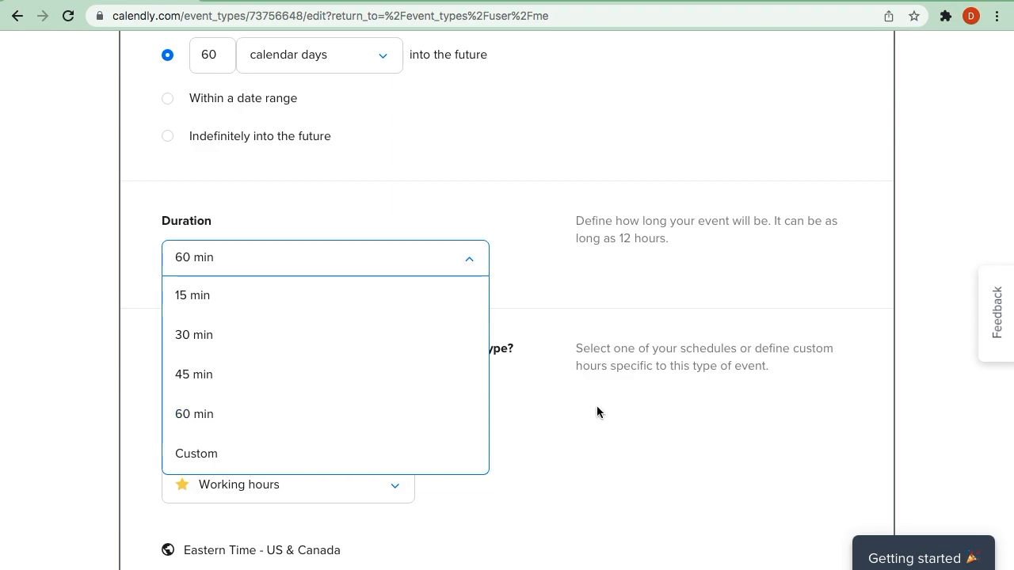
left_click(559, 281)
scroll(556, 282, "down", 2)
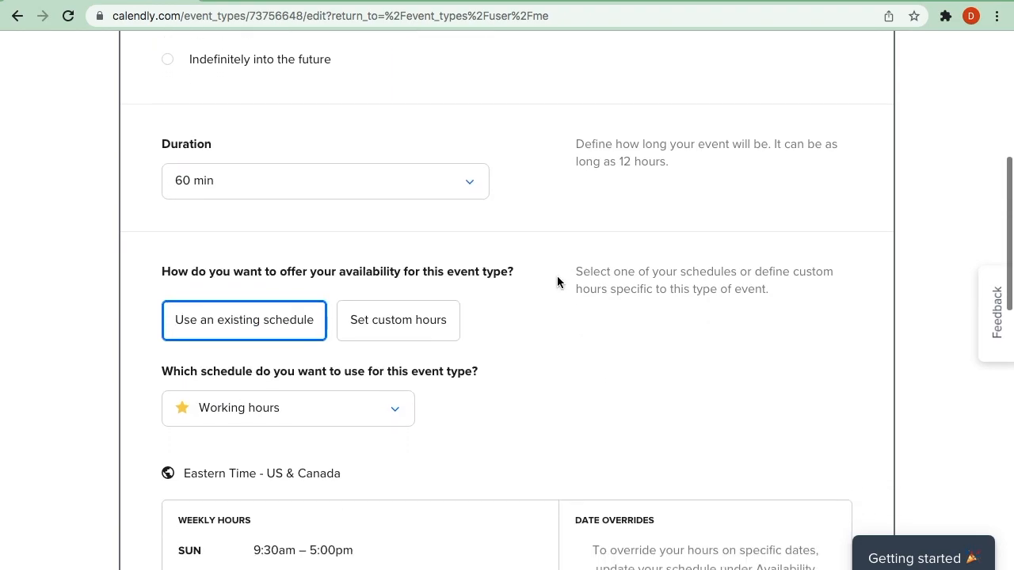
- Try custom hours for the event's availability, look over the weekly hours, and return to using an existing schedule
scroll(557, 282, "down", 2)
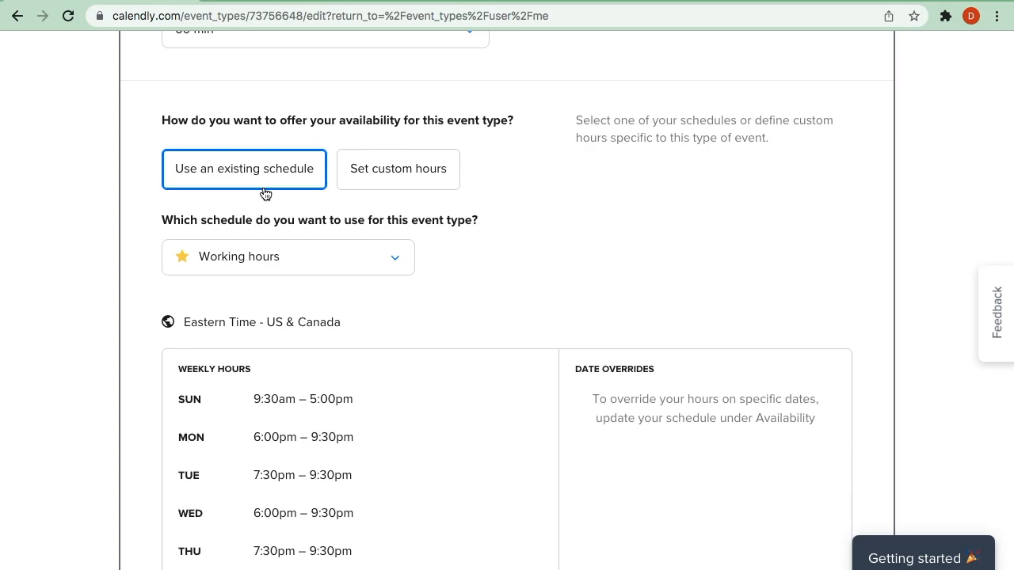
left_click(414, 171)
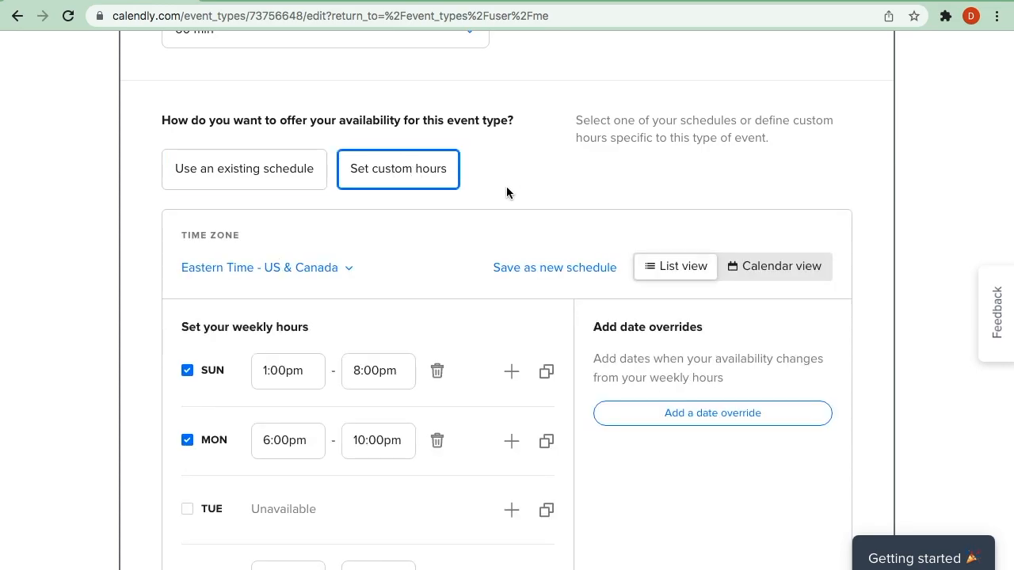
scroll(424, 317, "down", 5)
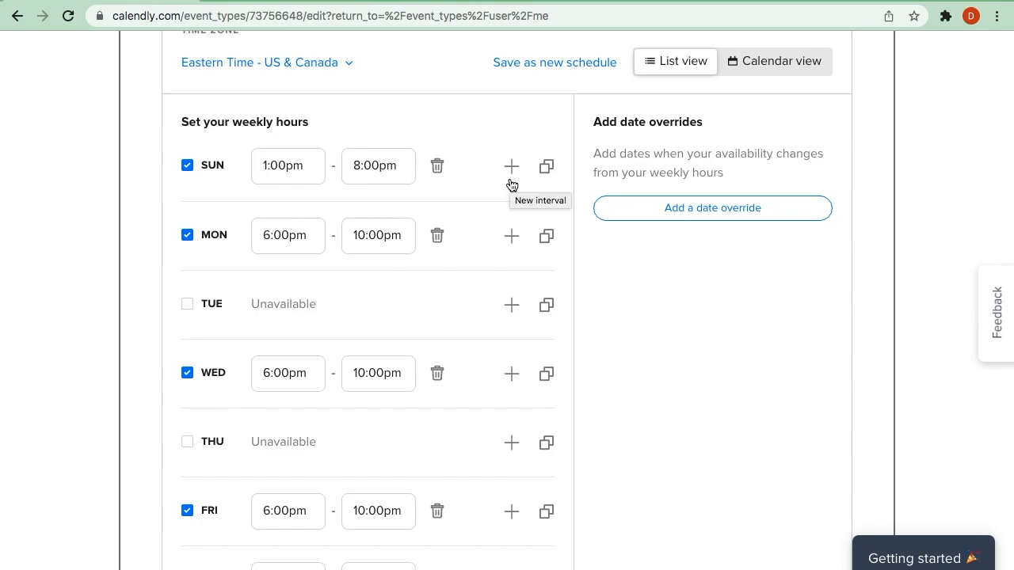
scroll(503, 183, "up", 2)
scroll(503, 183, "up", 2)
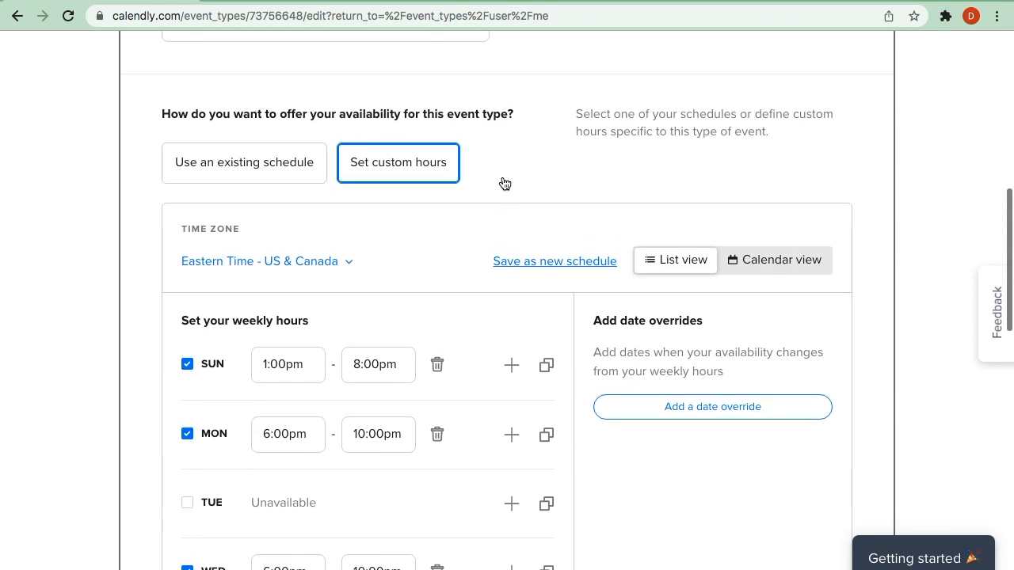
left_click(288, 164)
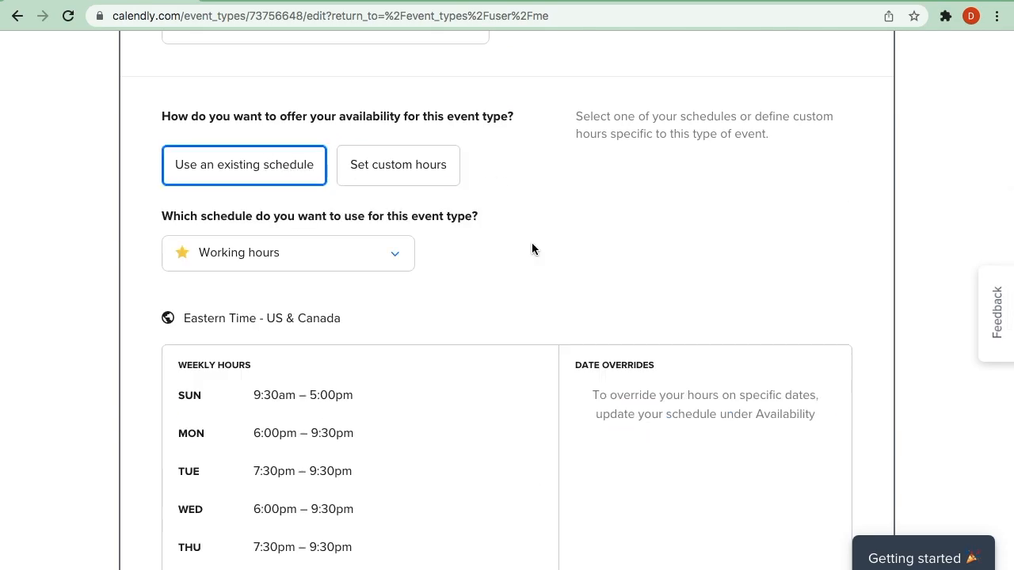
- Check which existing schedules can be chosen for this event type, keeping Working hours
scroll(532, 249, "down", 2)
scroll(531, 249, "down", 2)
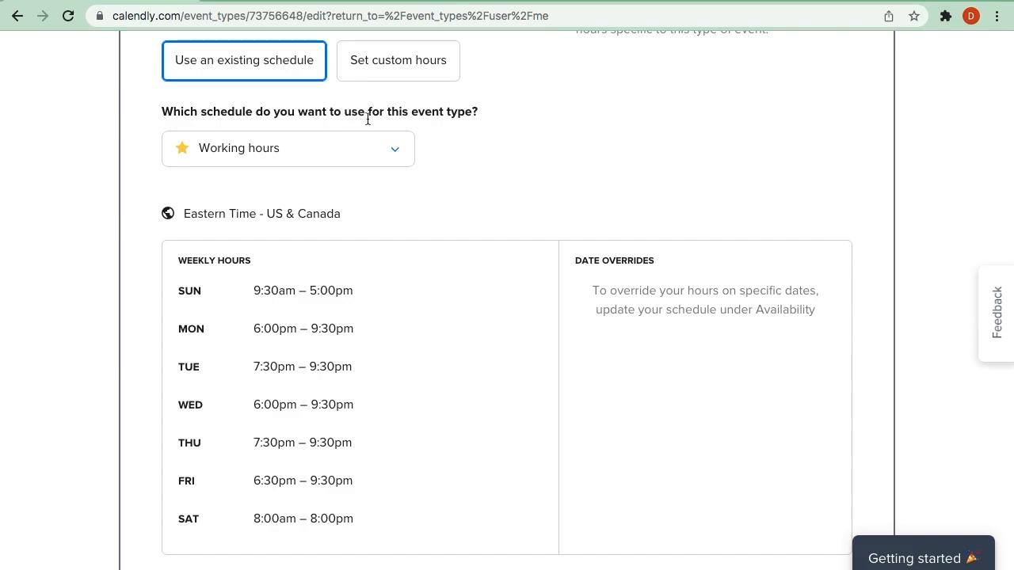
left_click(396, 150)
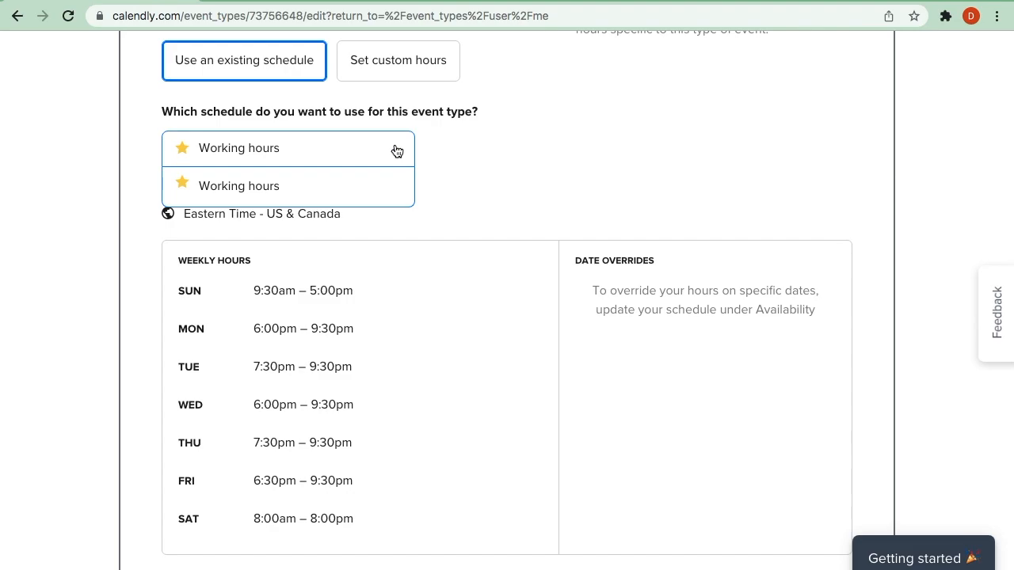
left_click(397, 151)
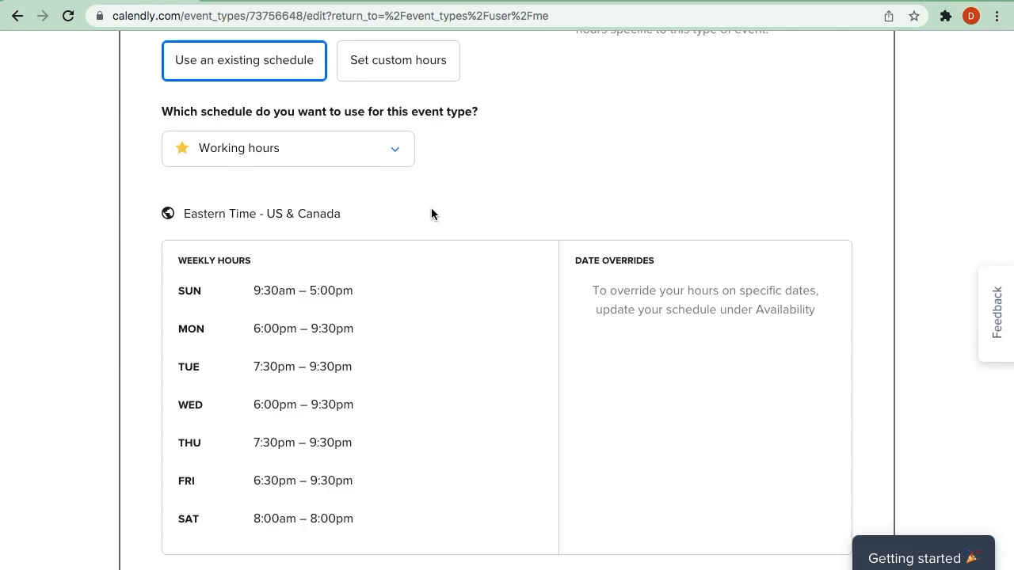
- Review the schedule's weekly hours and the buffer times before and after the event
scroll(432, 229, "down", 2)
scroll(433, 229, "down", 2)
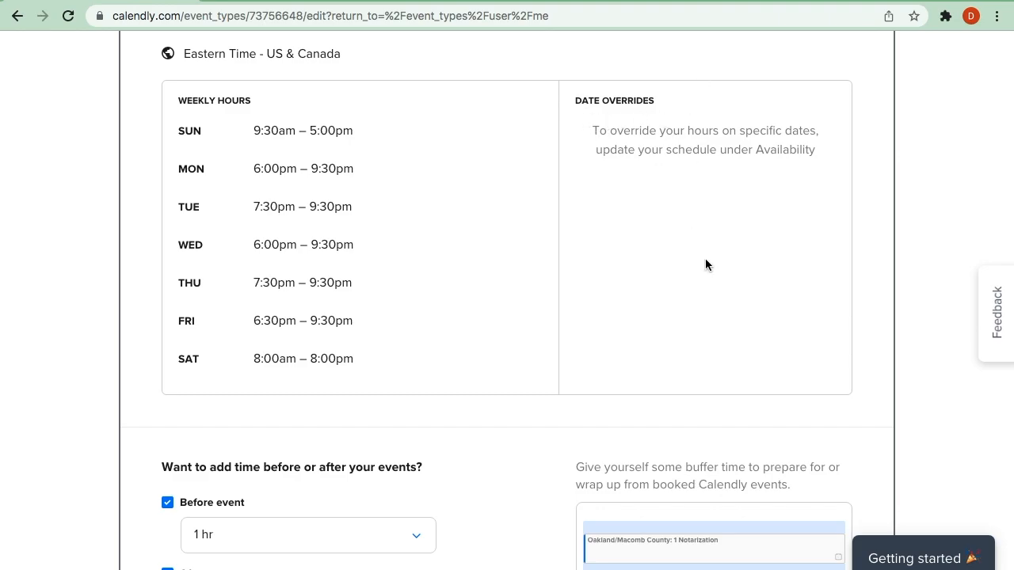
scroll(519, 296, "down", 3)
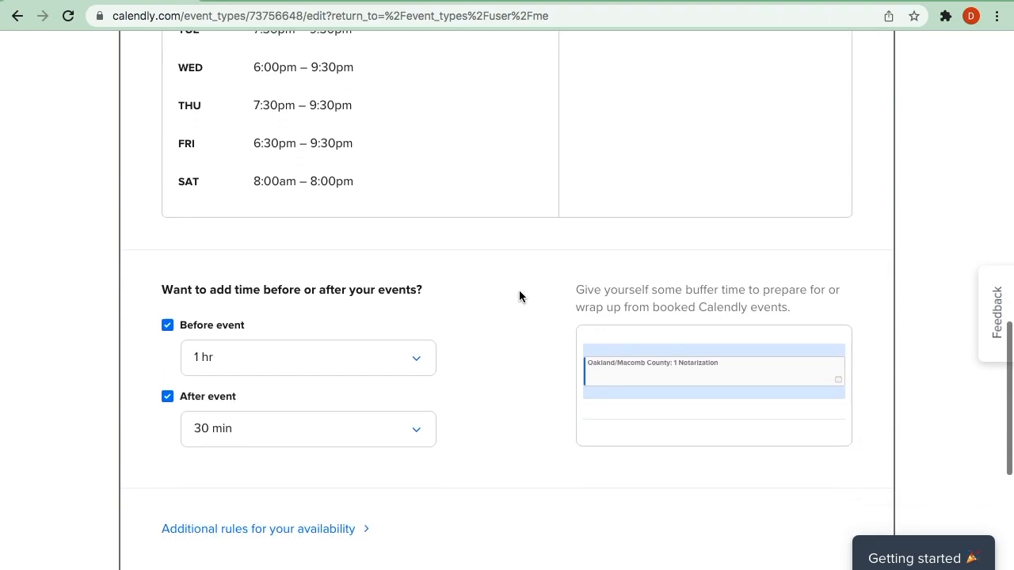
- Check the buffer durations offered before and after the event, leaving both buffer settings as they are
scroll(519, 296, "down", 1)
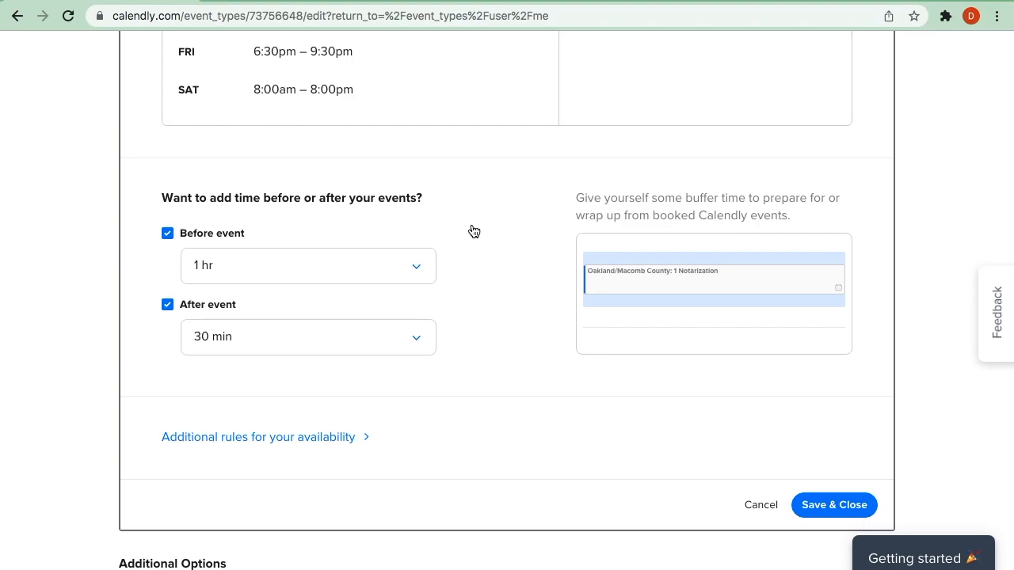
left_click(424, 270)
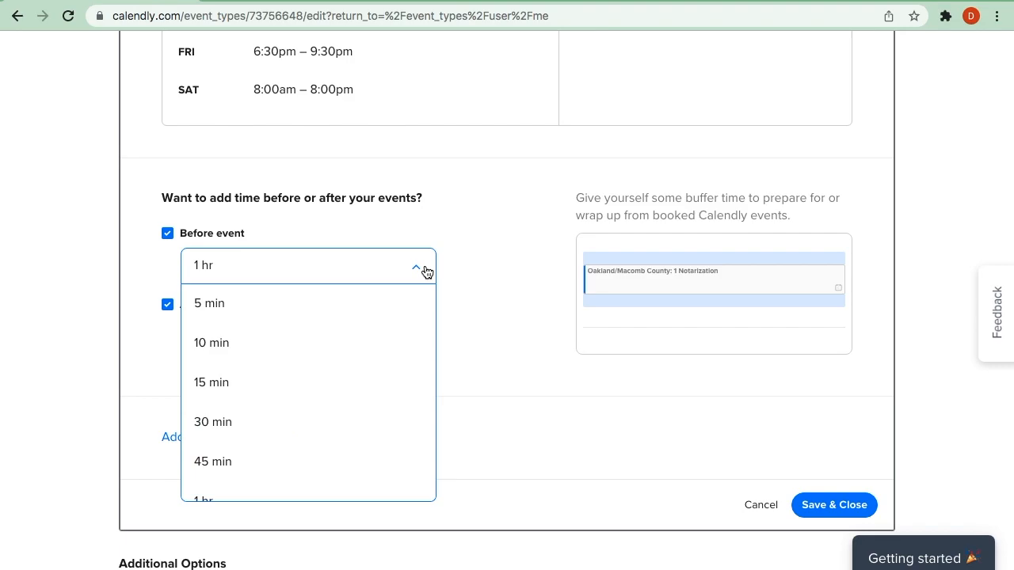
left_click(425, 269)
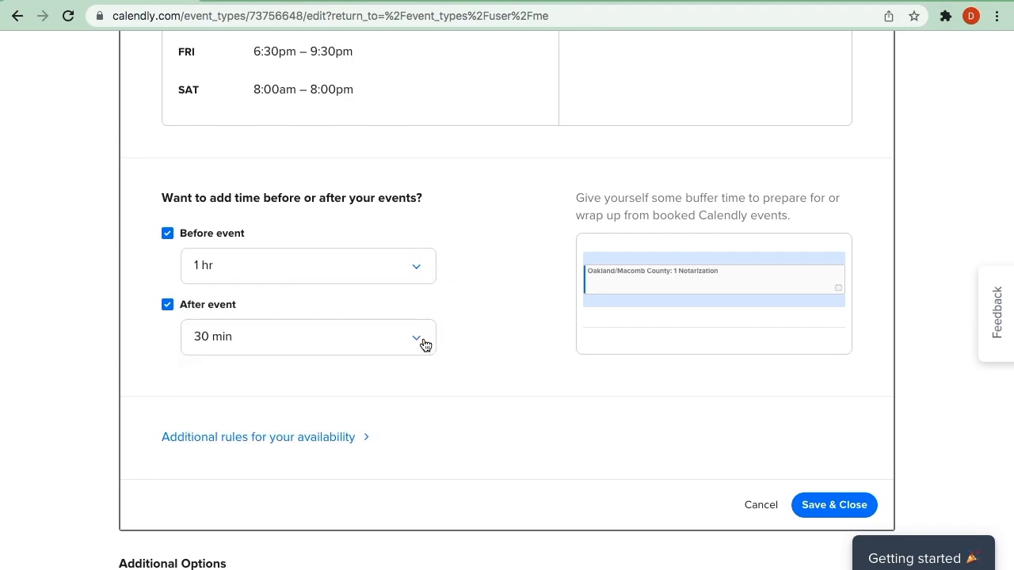
left_click(425, 344)
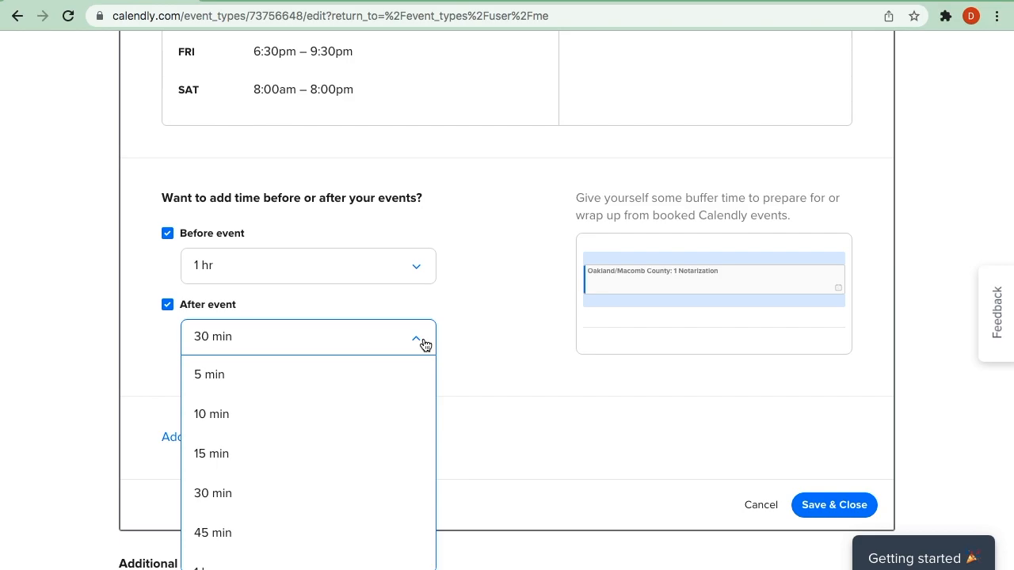
left_click(426, 344)
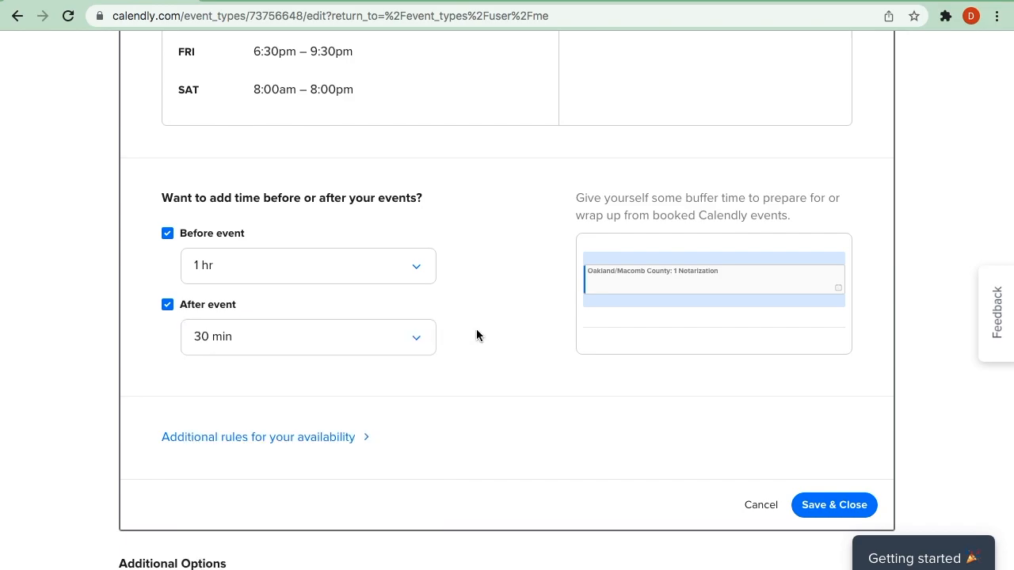
- Expand the additional availability rules and look through the start time increment options, keeping 30 min
scroll(477, 330, "down", 3)
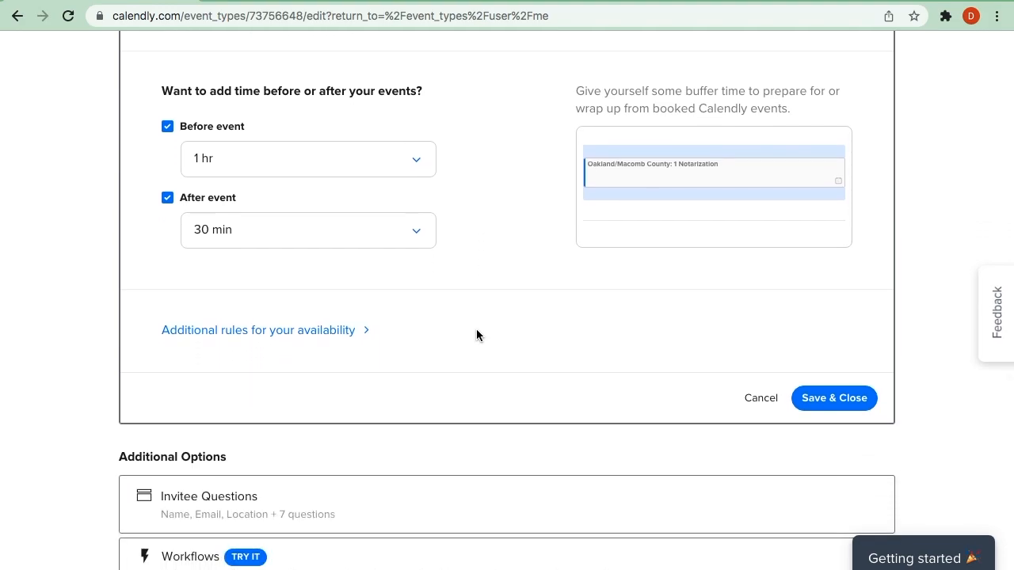
left_click(279, 331)
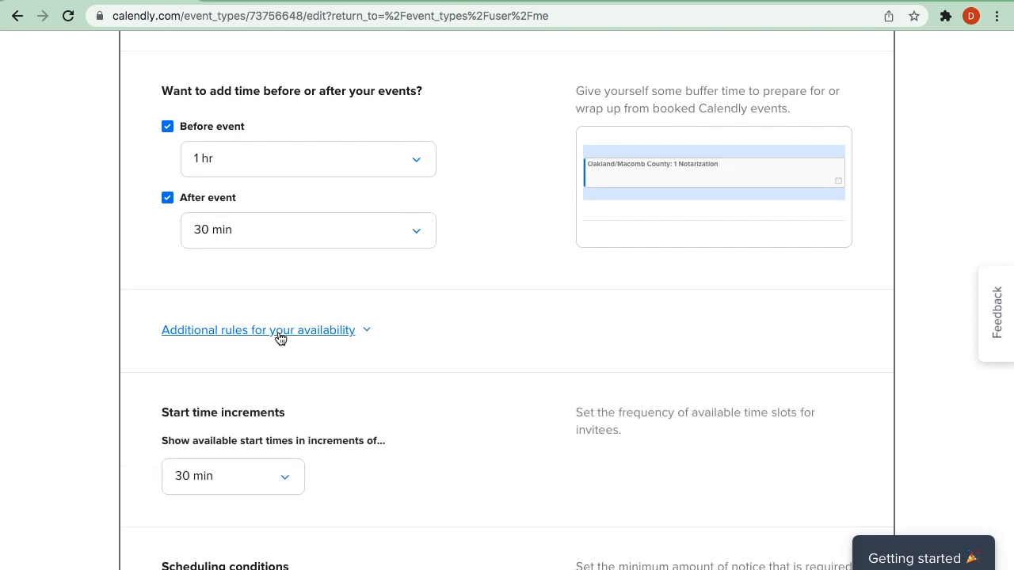
scroll(447, 403, "down", 2)
scroll(448, 404, "down", 3)
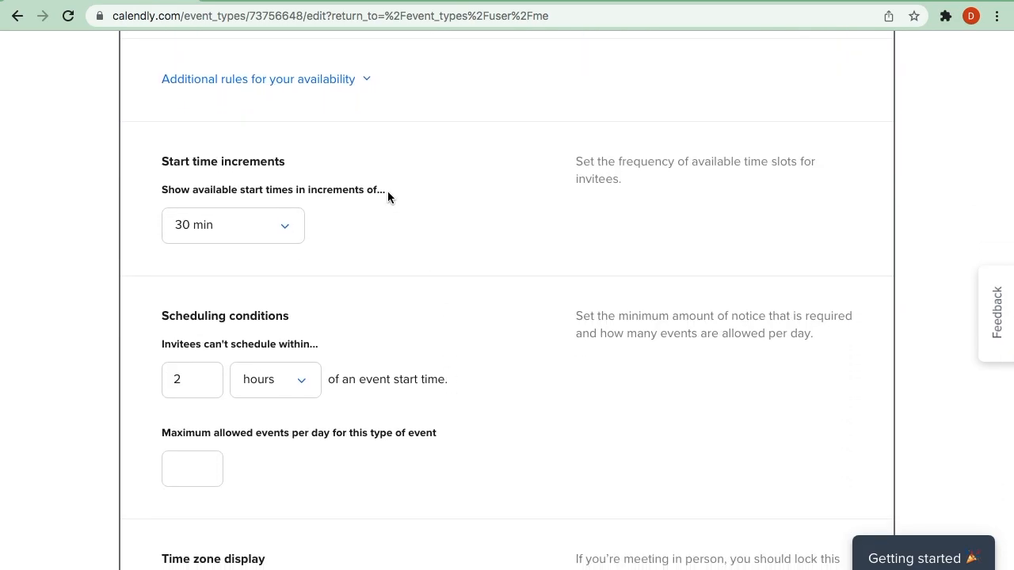
left_click_drag(388, 191, 163, 190)
left_click(287, 230)
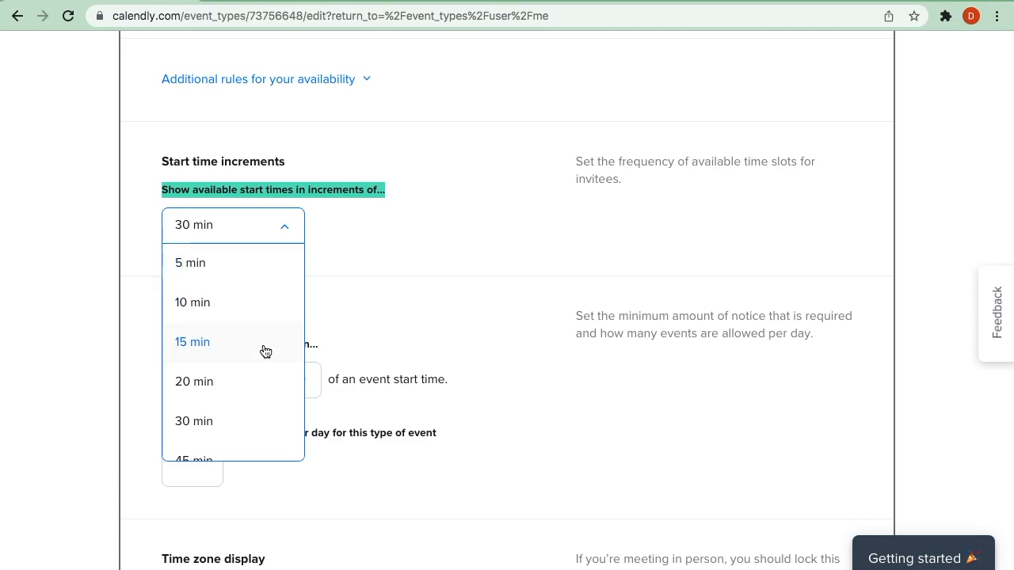
scroll(256, 421, "down", 1)
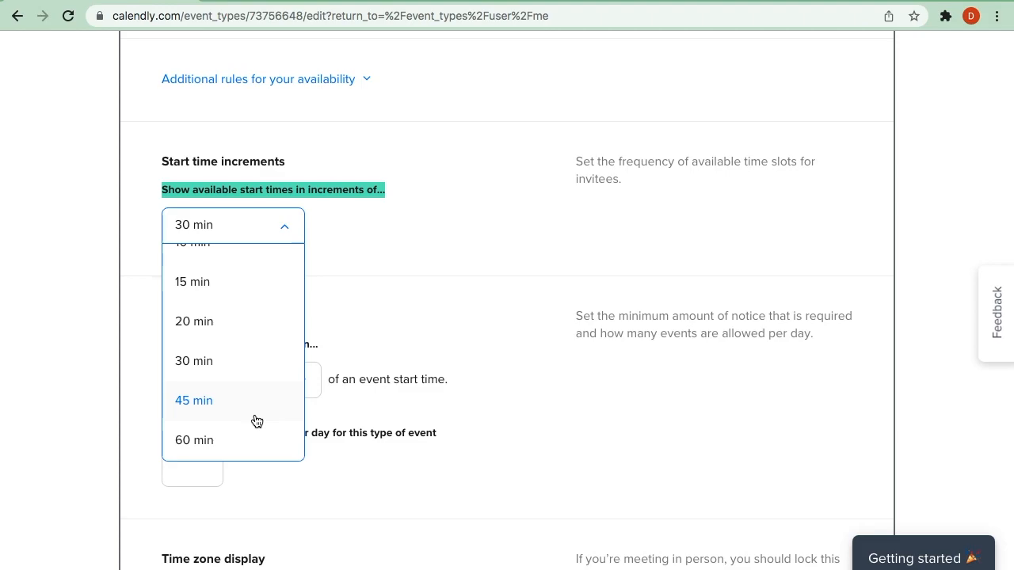
left_click(252, 360)
left_click(375, 232)
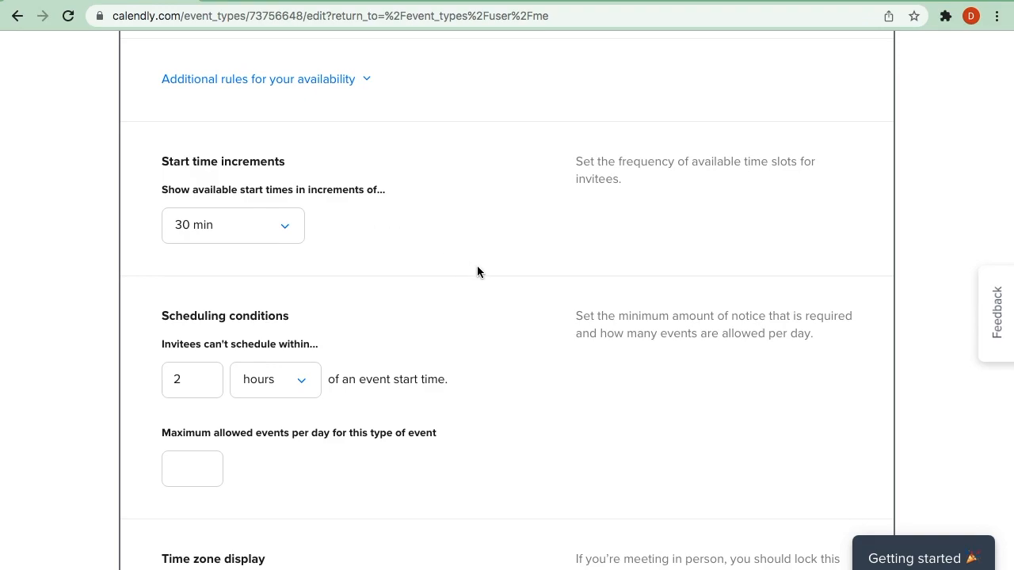
- Review the scheduling conditions, time zone display and secret event settings, and close the booking settings without saving
scroll(477, 272, "down", 3)
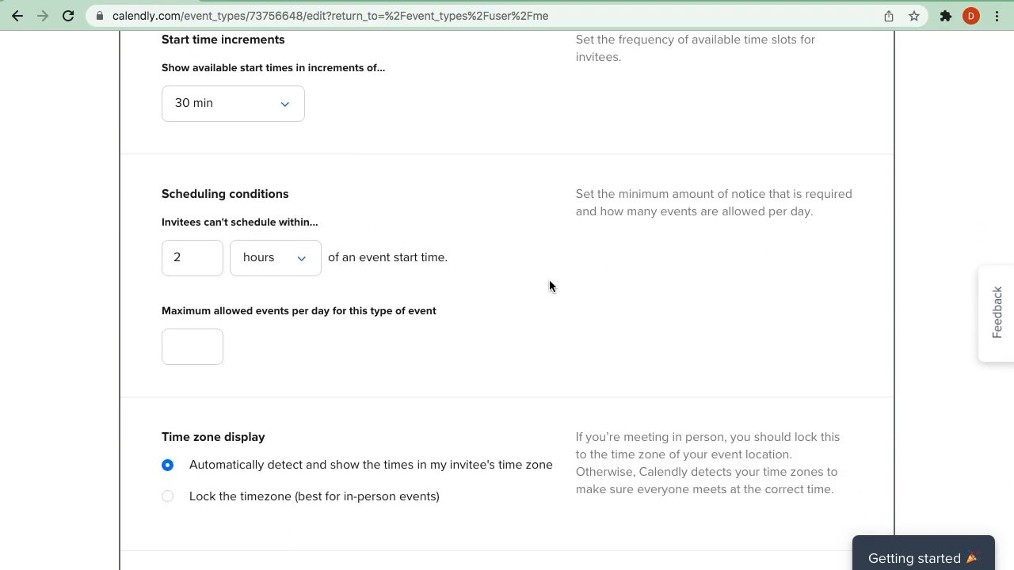
scroll(550, 286, "down", 2)
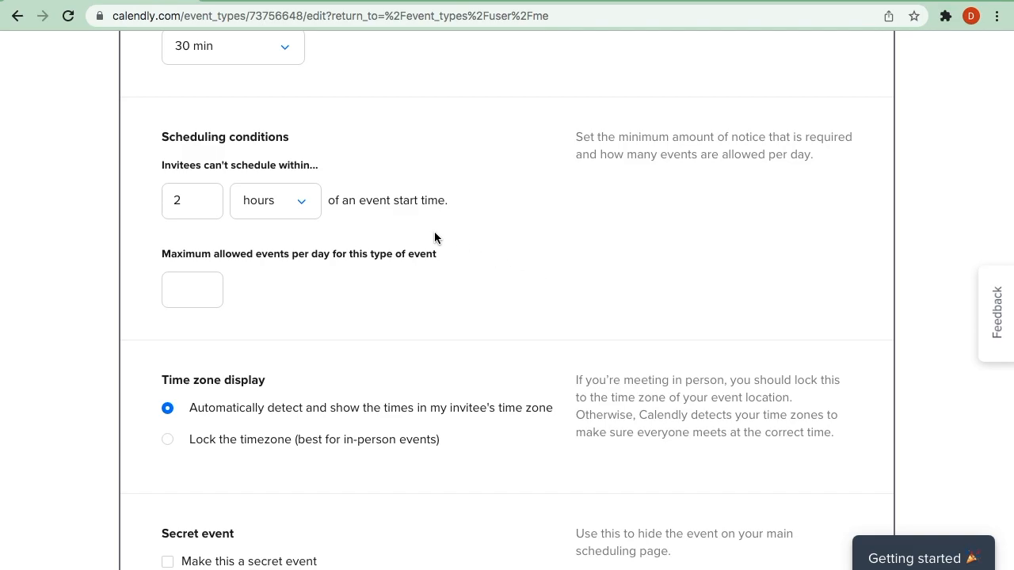
left_click_drag(160, 165, 320, 168)
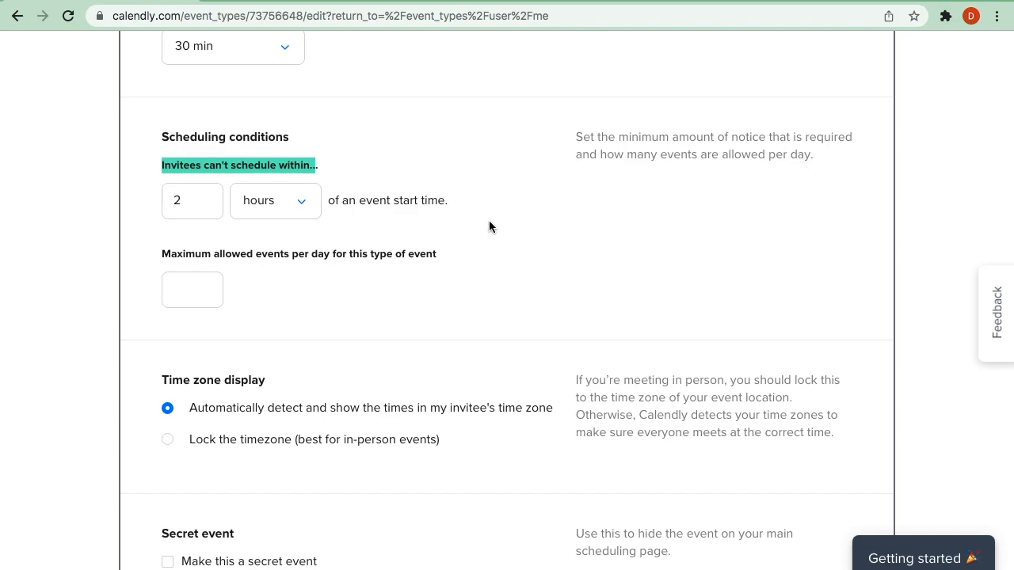
scroll(489, 226, "down", 2)
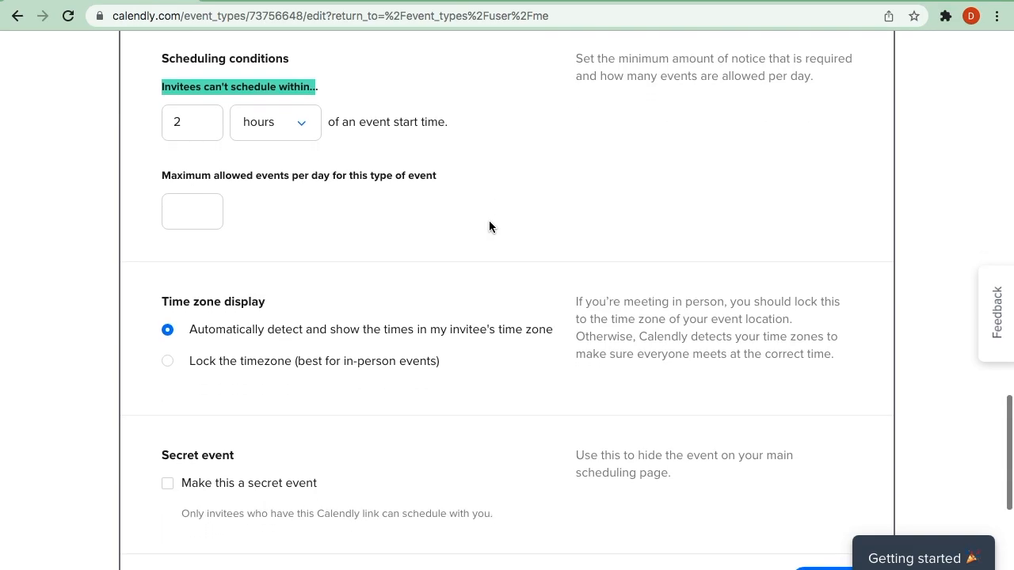
scroll(489, 227, "down", 1)
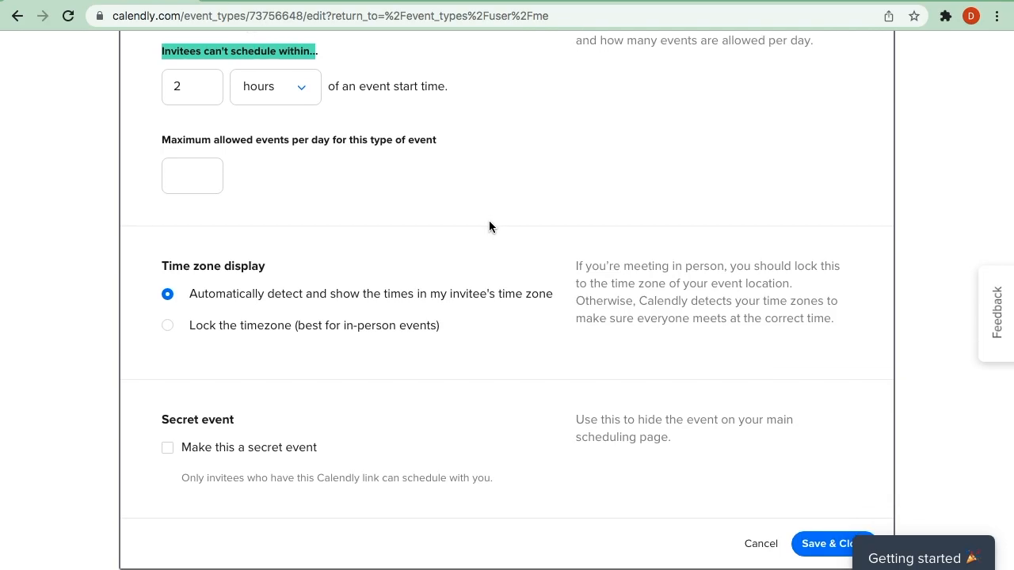
scroll(489, 227, "down", 3)
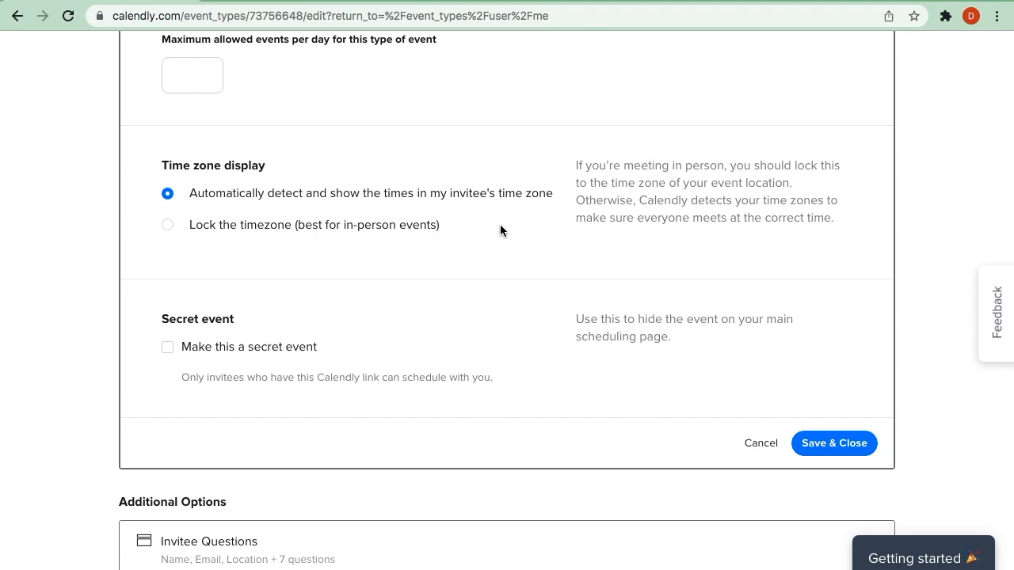
scroll(500, 224, "down", 2)
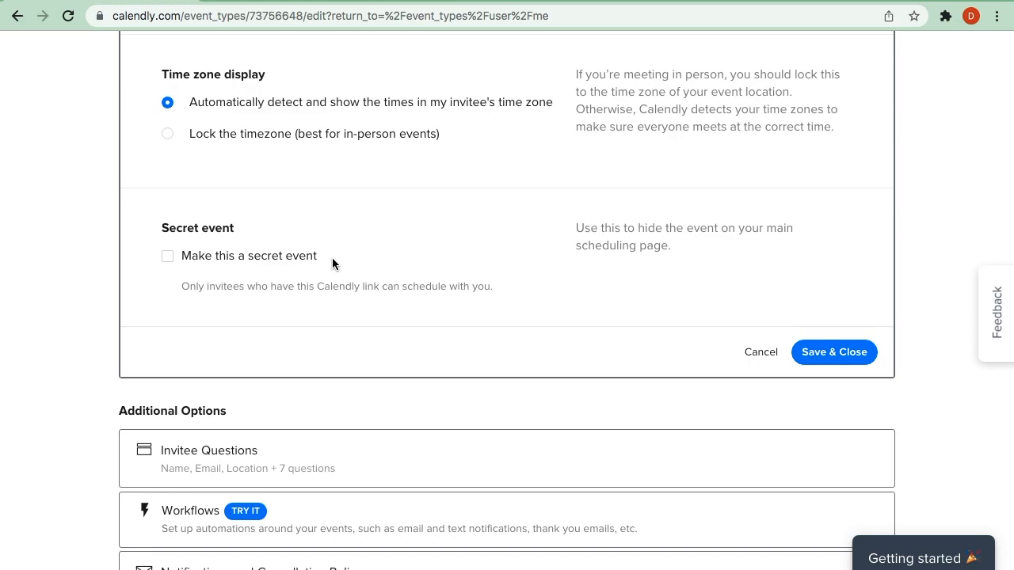
left_click(755, 356)
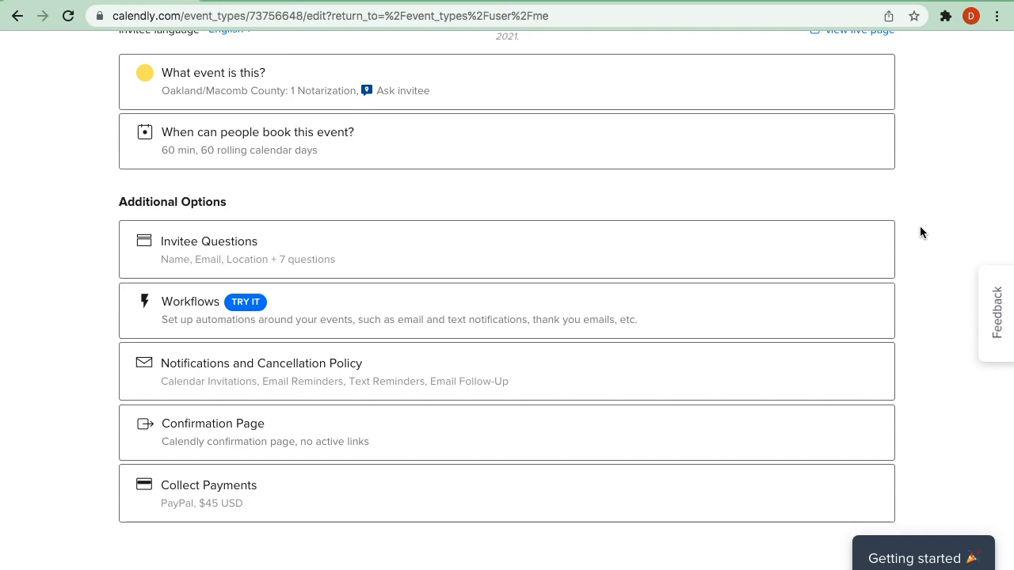
- Open the event's invitee questions and read through the contact fields and the first three questions
left_click(653, 266)
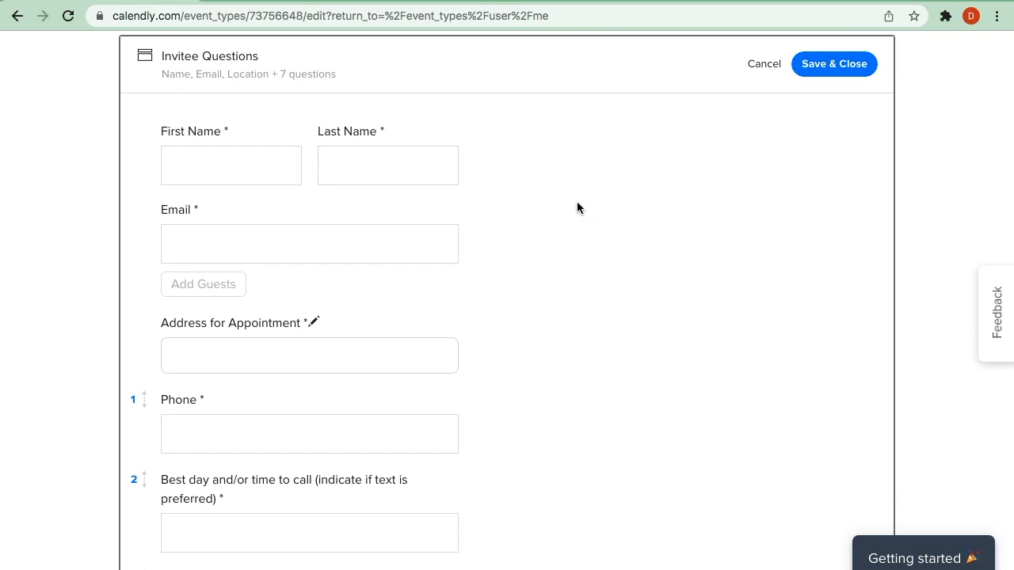
scroll(577, 208, "down", 1)
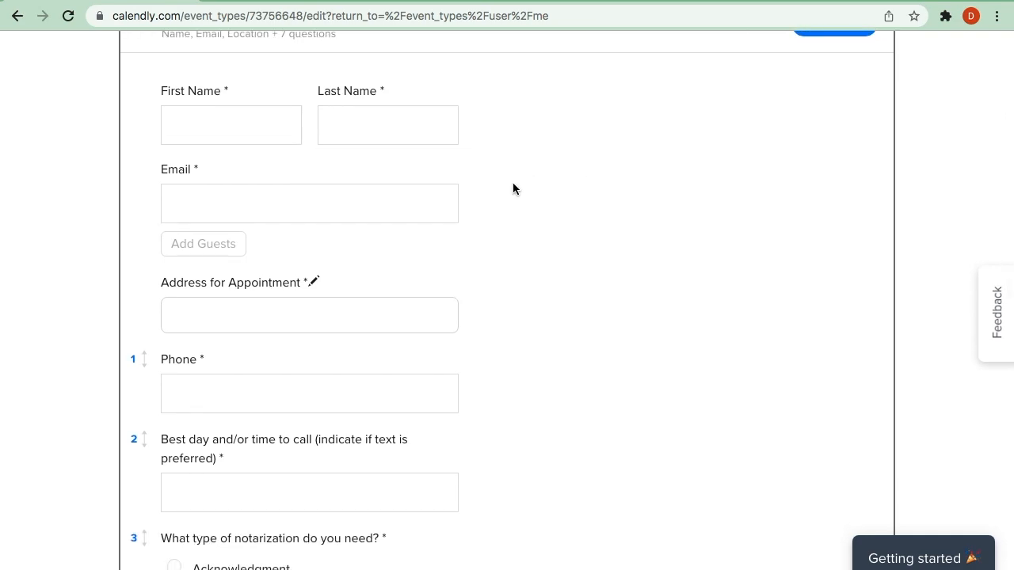
scroll(482, 348, "down", 4)
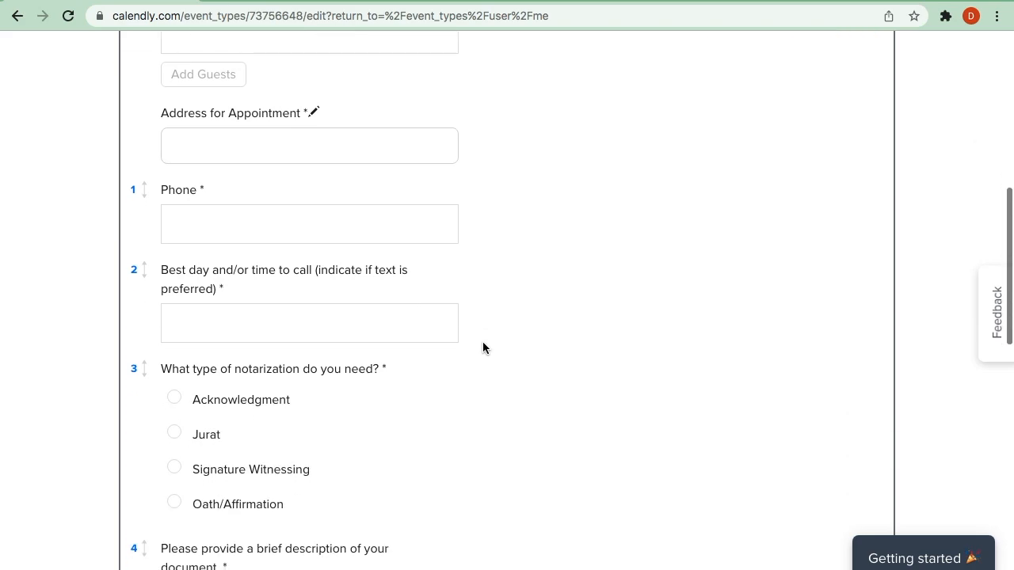
scroll(482, 348, "down", 2)
scroll(482, 347, "down", 2)
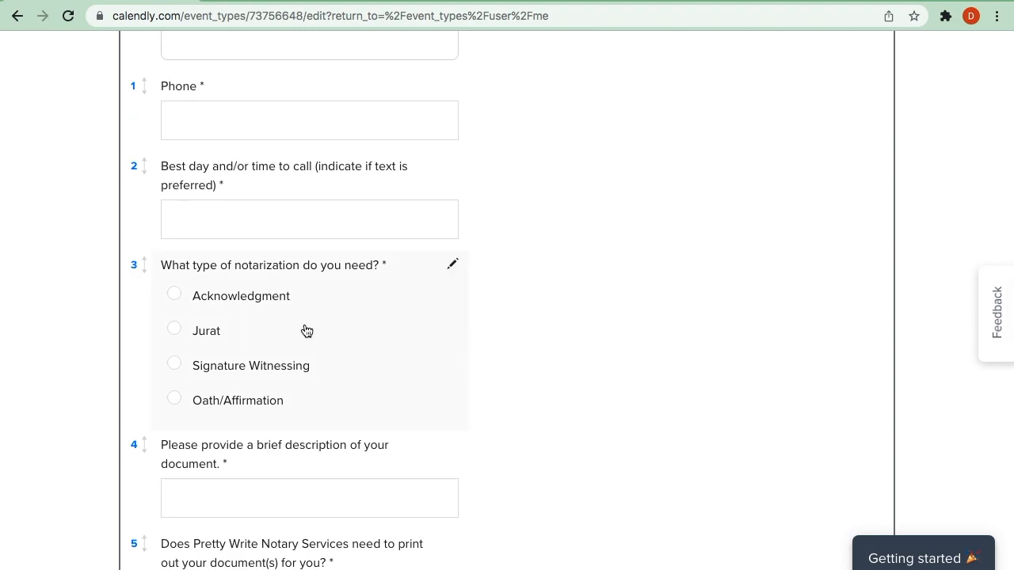
- Inspect the answer type and answers of the "What type of notarization do you need?" question, and cancel without changes
left_click(176, 367)
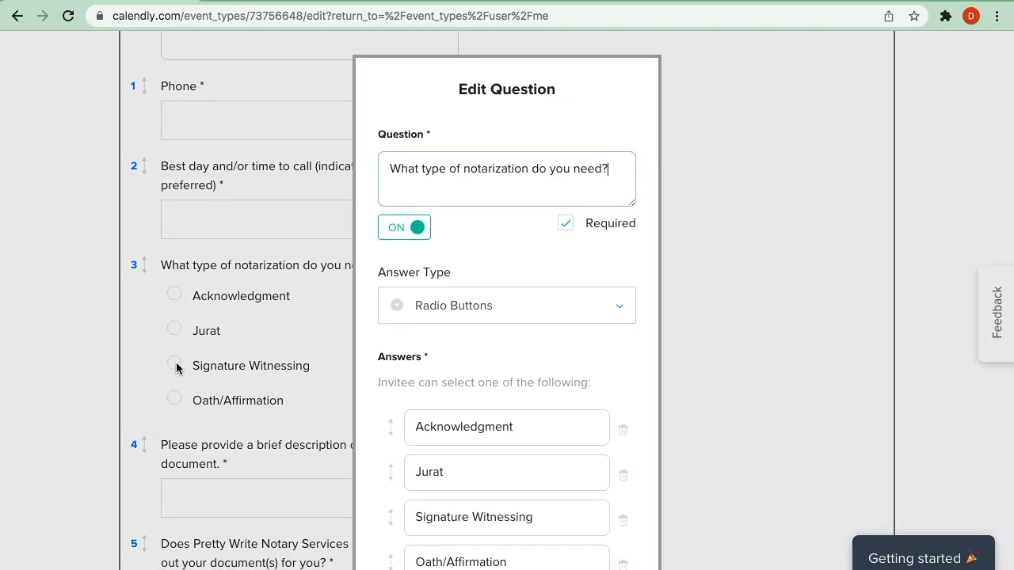
scroll(515, 330, "down", 2)
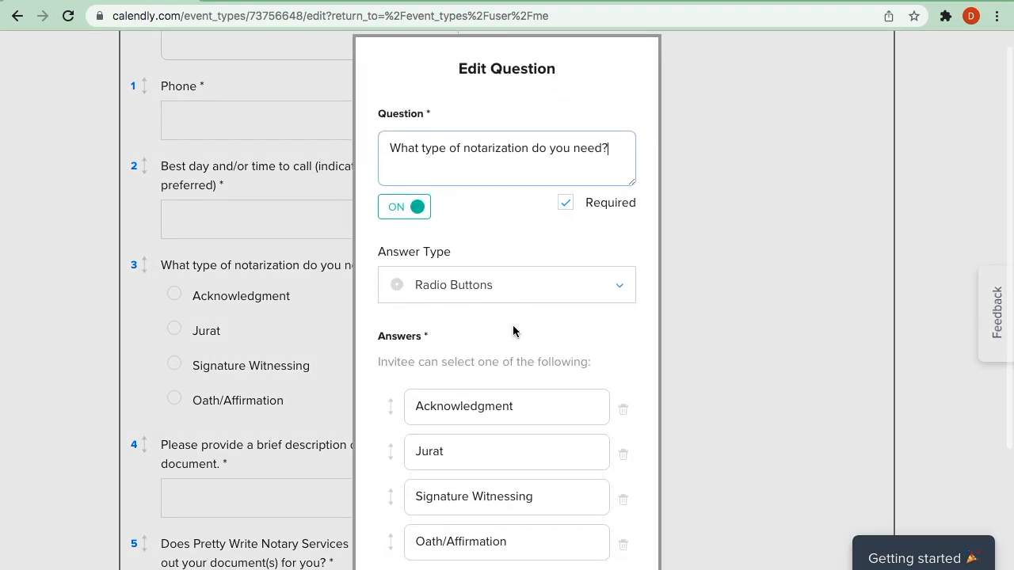
scroll(592, 536, "down", 3)
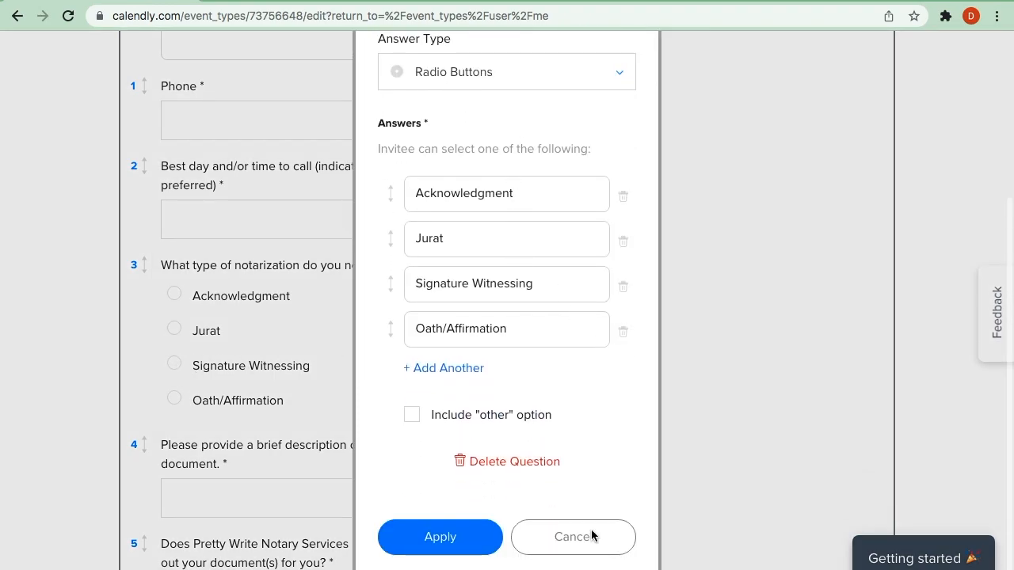
left_click(555, 543)
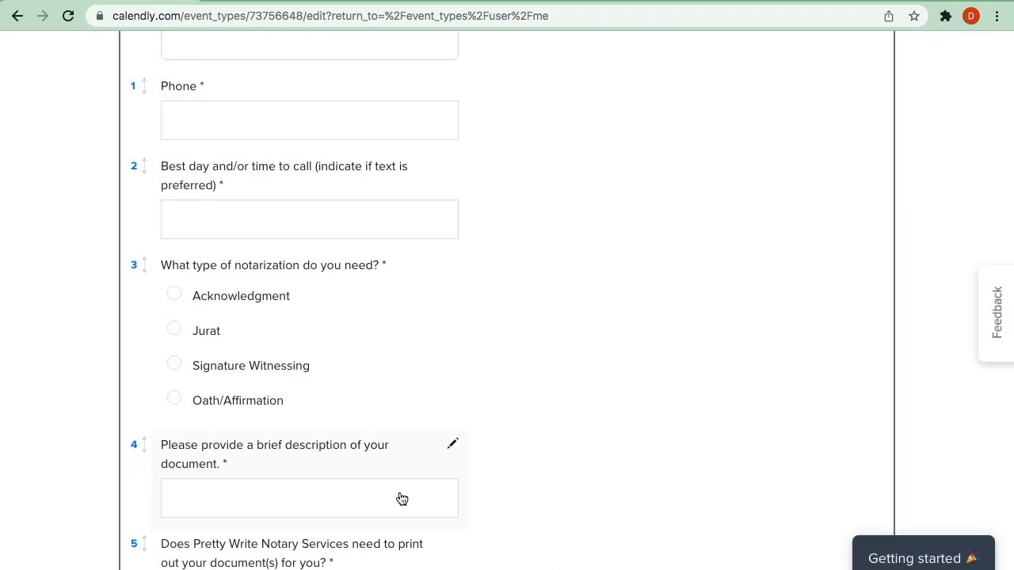
- Read the remaining invitee questions, from the document description to the additional information, and close the section without saving
scroll(541, 446, "down", 2)
scroll(542, 444, "down", 6)
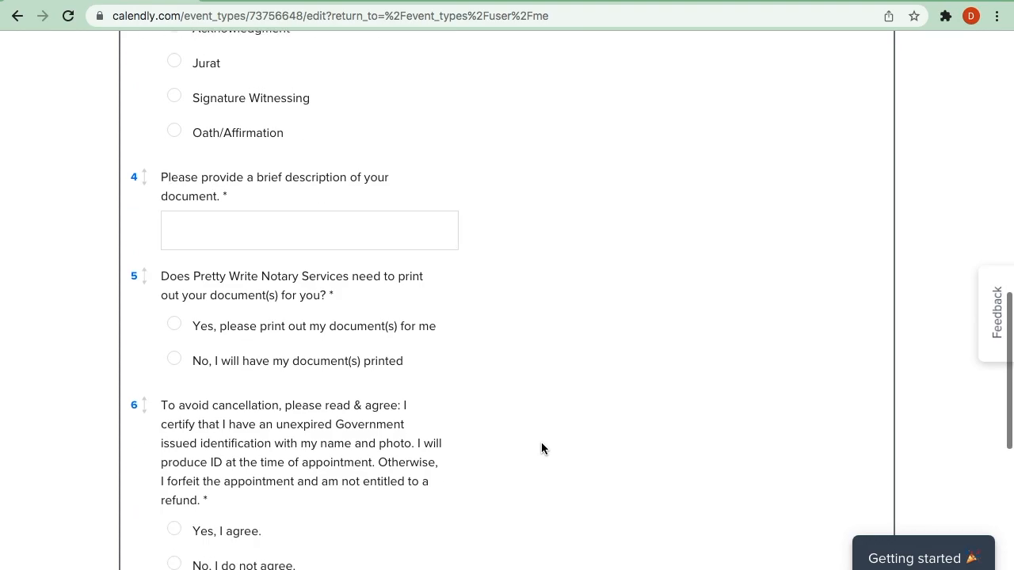
scroll(541, 448, "down", 2)
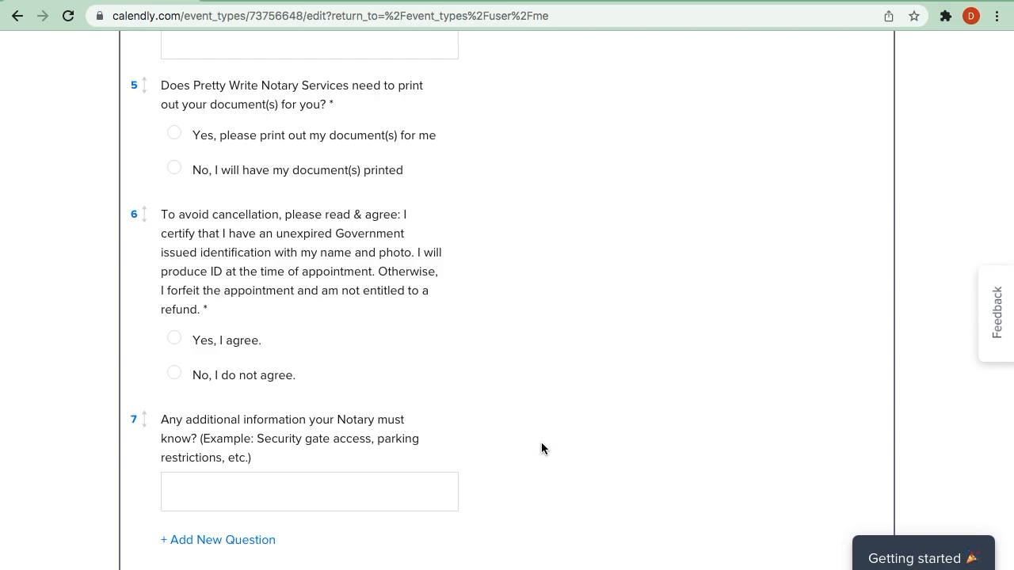
scroll(603, 394, "down", 2)
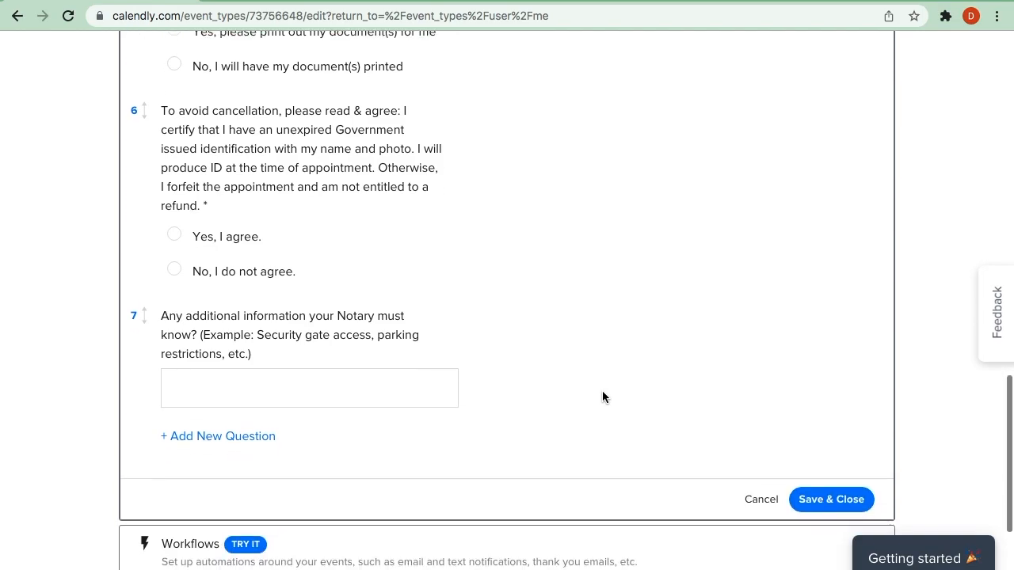
scroll(602, 396, "up", 2)
scroll(601, 396, "down", 7)
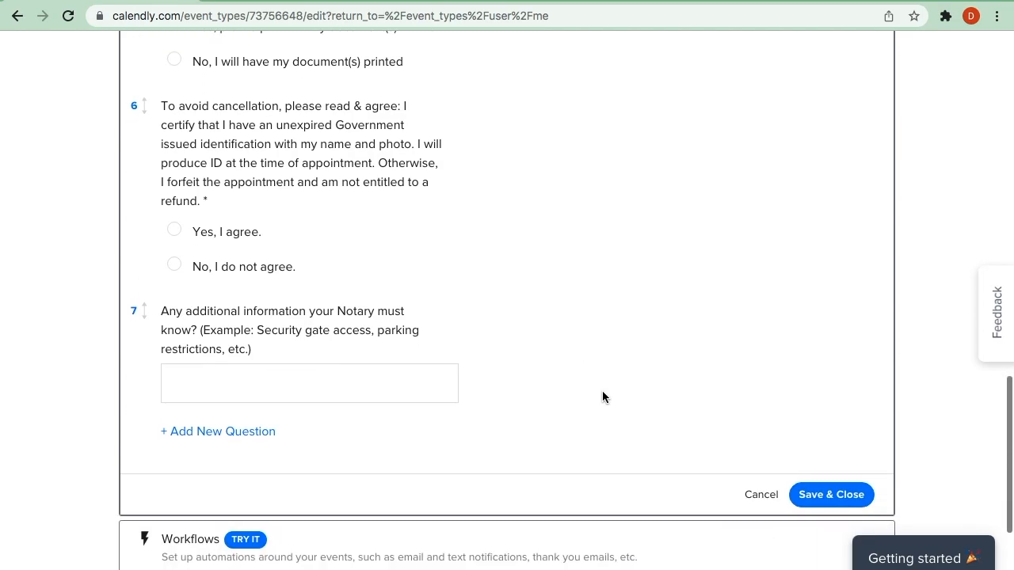
scroll(602, 397, "down", 2)
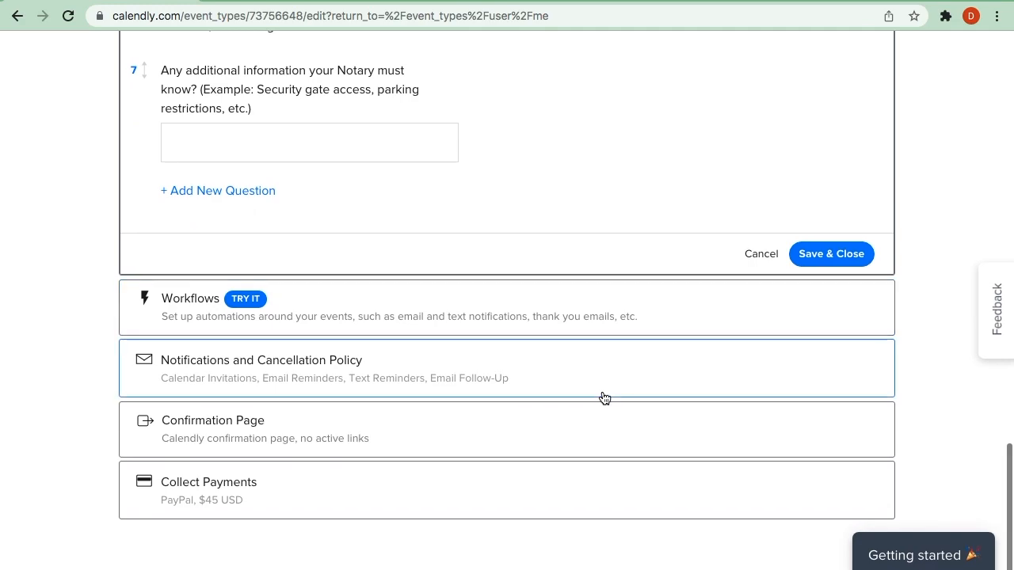
left_click(757, 257)
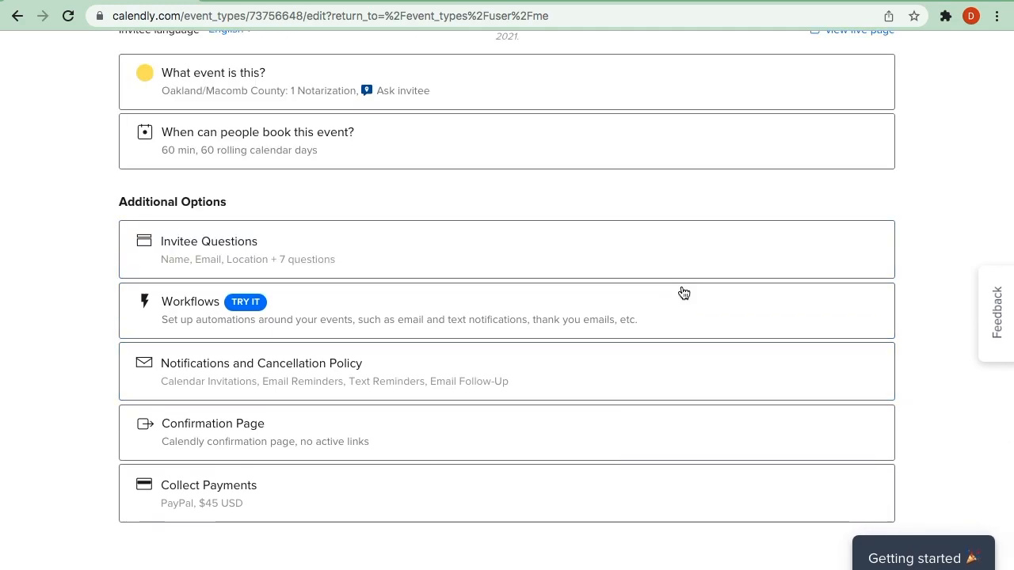
- Open the event's workflows section and examine the example timeline of notifications and emails around a booking
left_click(720, 321)
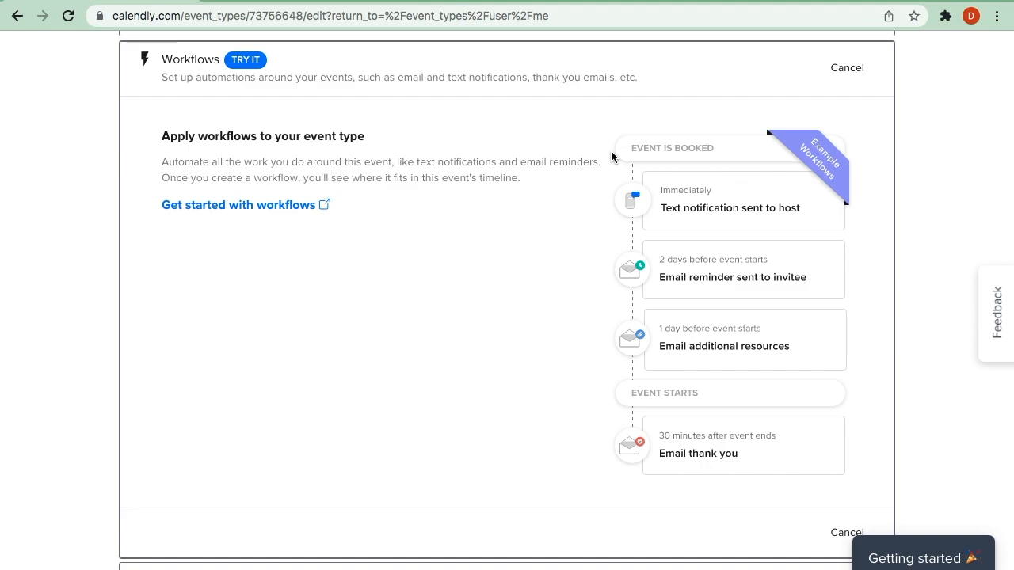
left_click_drag(620, 152, 678, 149)
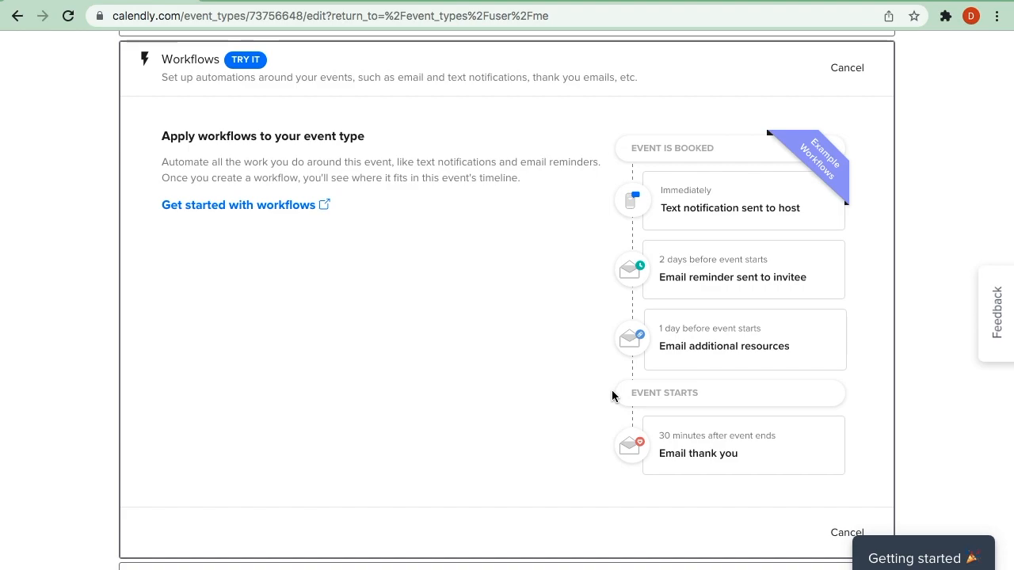
- Close the workflows section without changes and open the event's notifications and cancellation policy at the calendar invitations
scroll(611, 389, "down", 2)
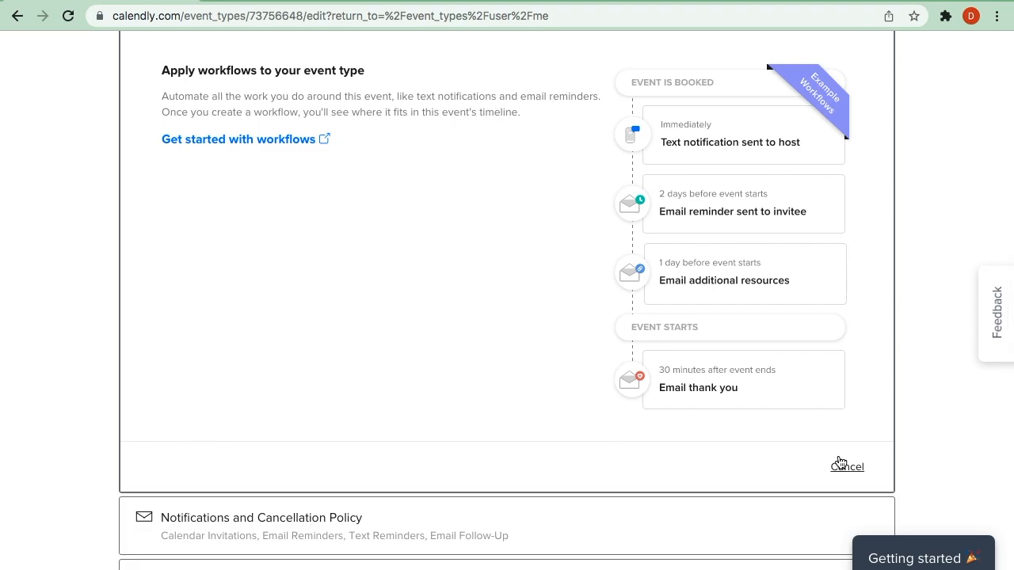
left_click(847, 468)
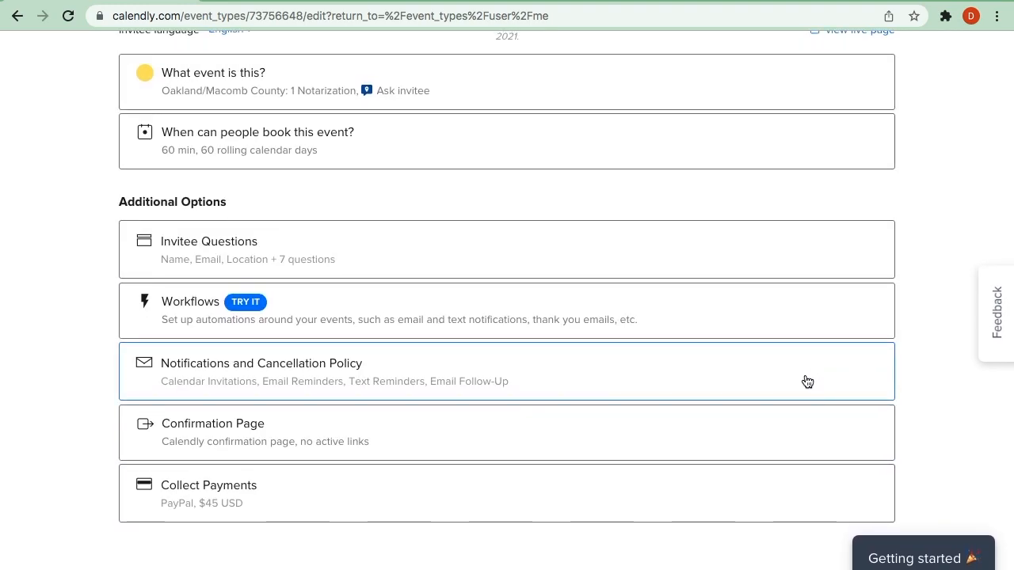
left_click(716, 386)
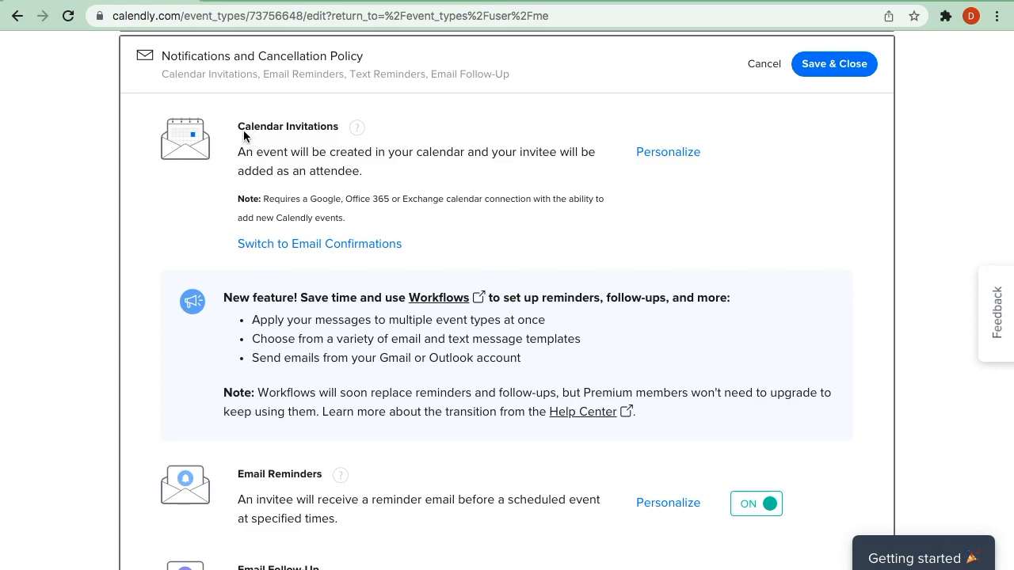
left_click_drag(237, 129, 341, 130)
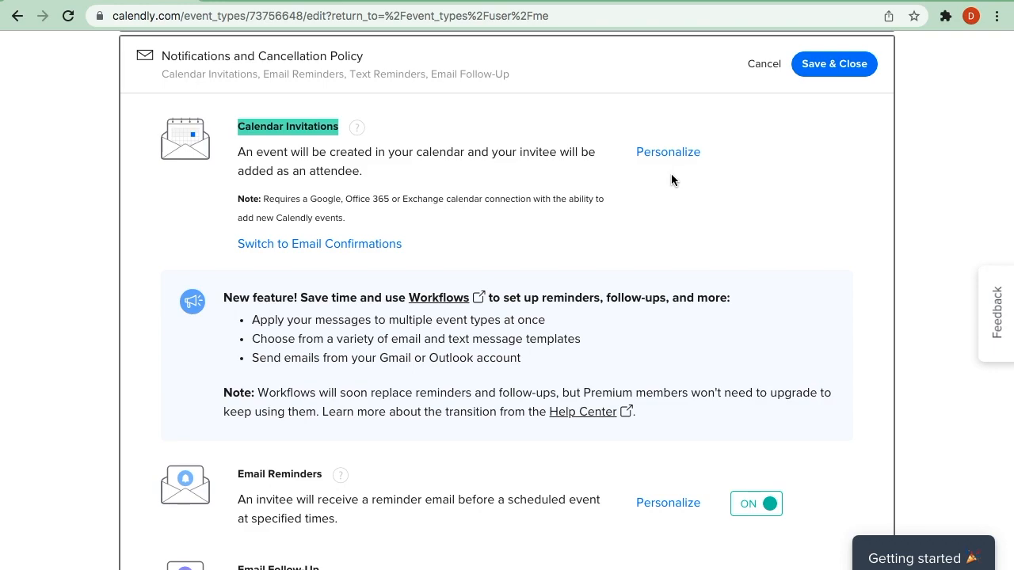
- Open the calendar invitation's personalization and read through the variables used in its title and body
left_click(668, 152)
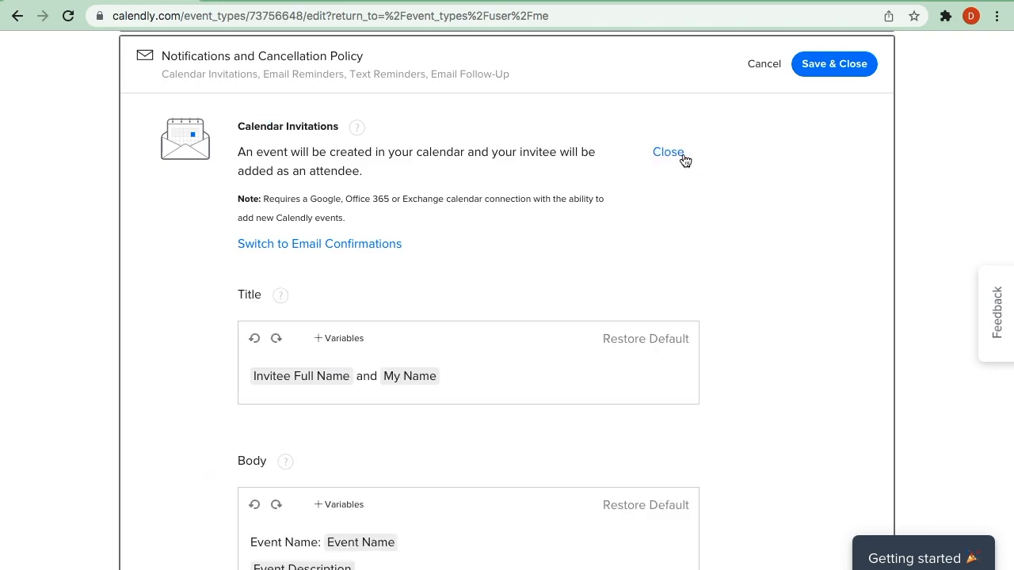
scroll(784, 411, "down", 1)
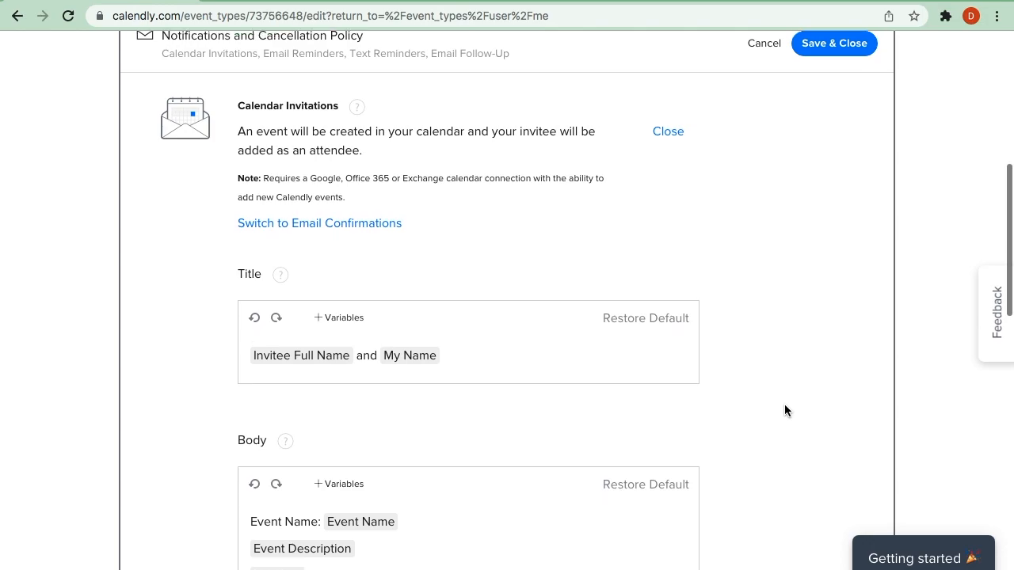
scroll(784, 411, "down", 3)
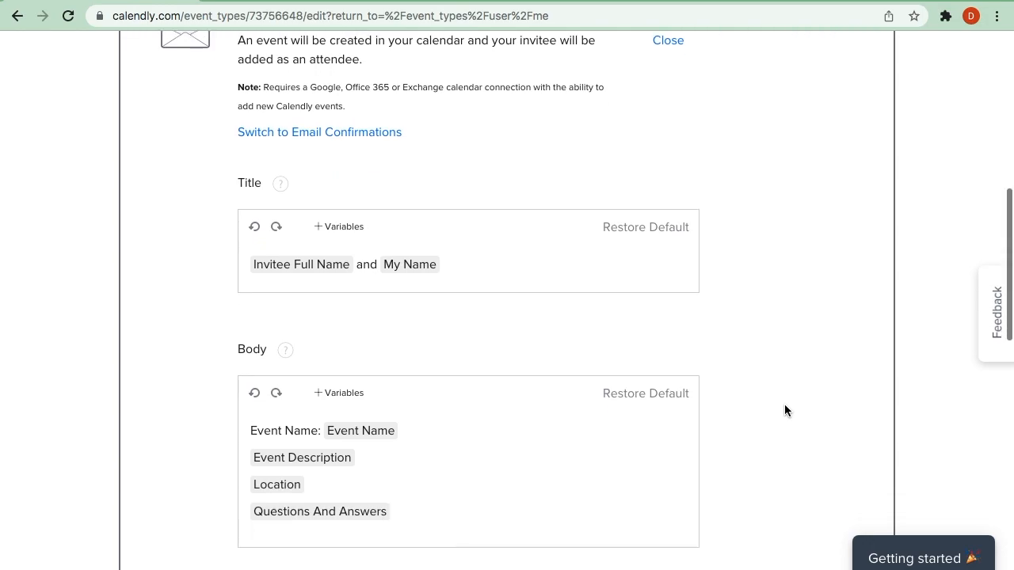
scroll(784, 411, "up", 1)
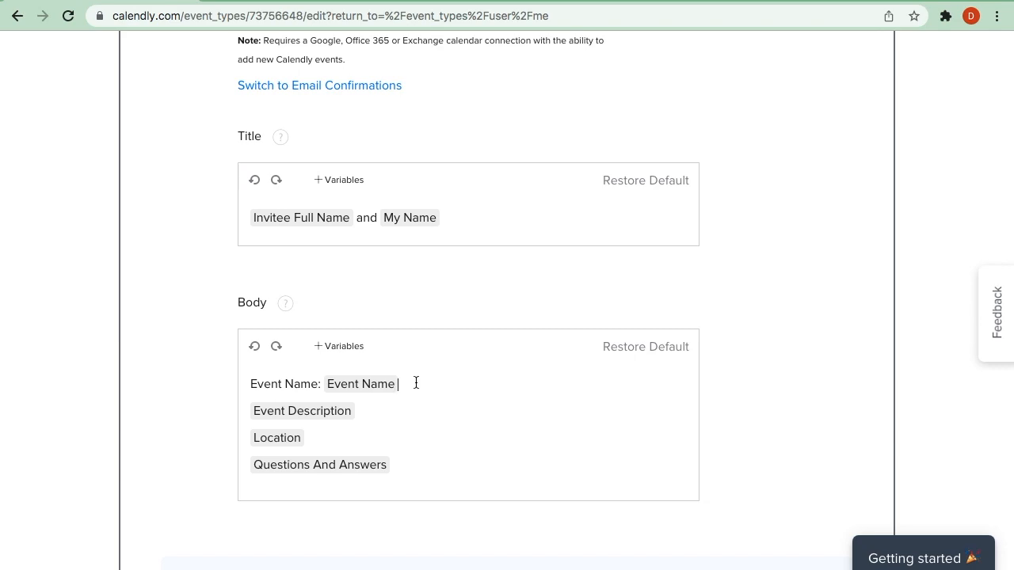
left_click(369, 412)
left_click(327, 438)
left_click(409, 467)
scroll(782, 396, "down", 3)
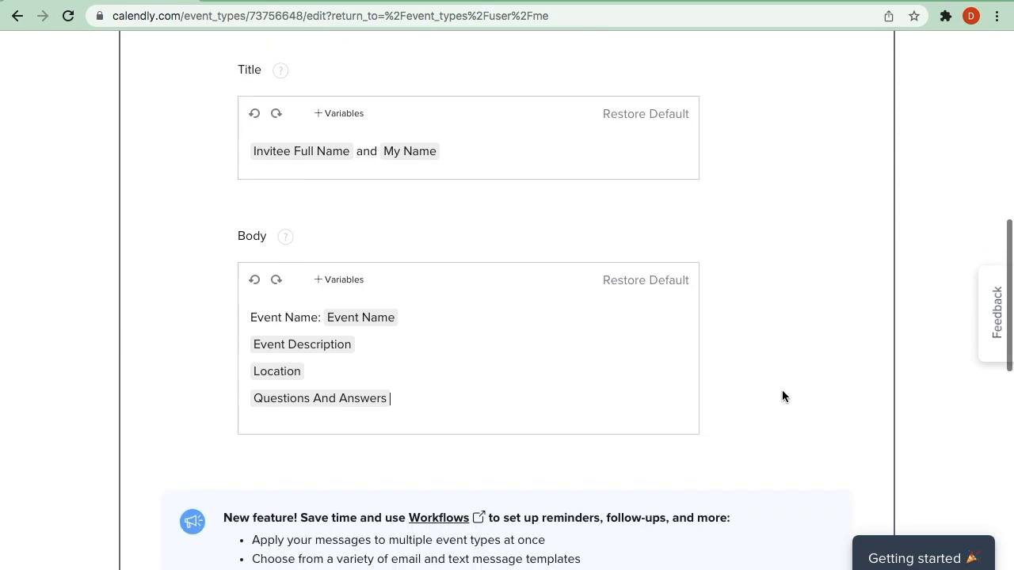
- Open the email reminder's personalization and read through its subject, body and timing
scroll(782, 396, "down", 3)
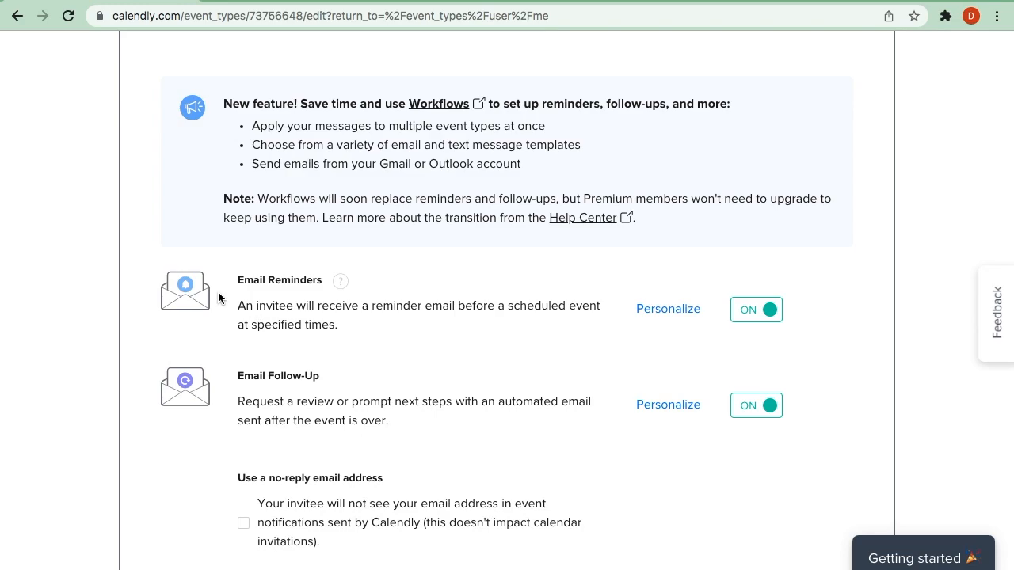
left_click_drag(236, 281, 323, 279)
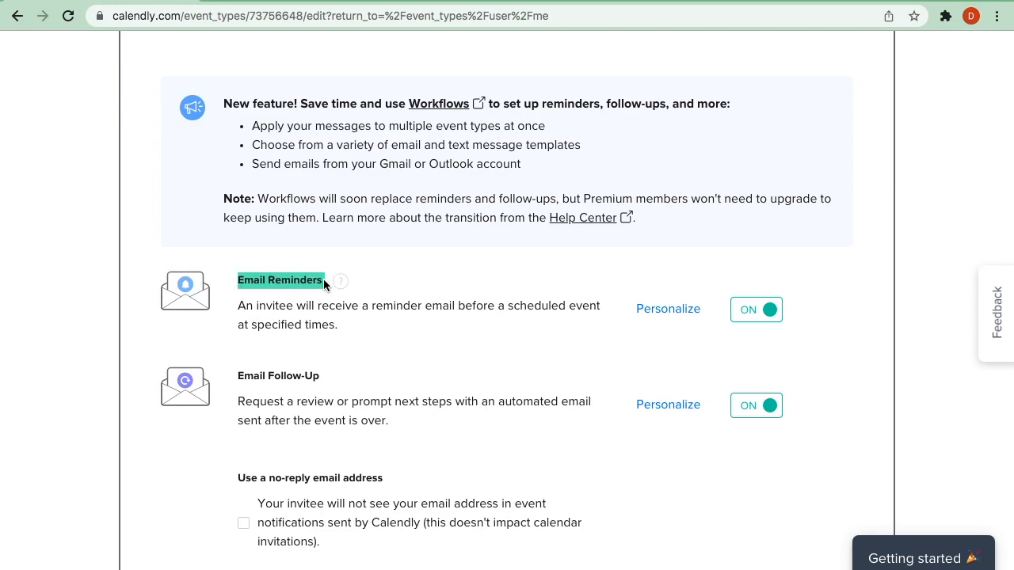
left_click(669, 309)
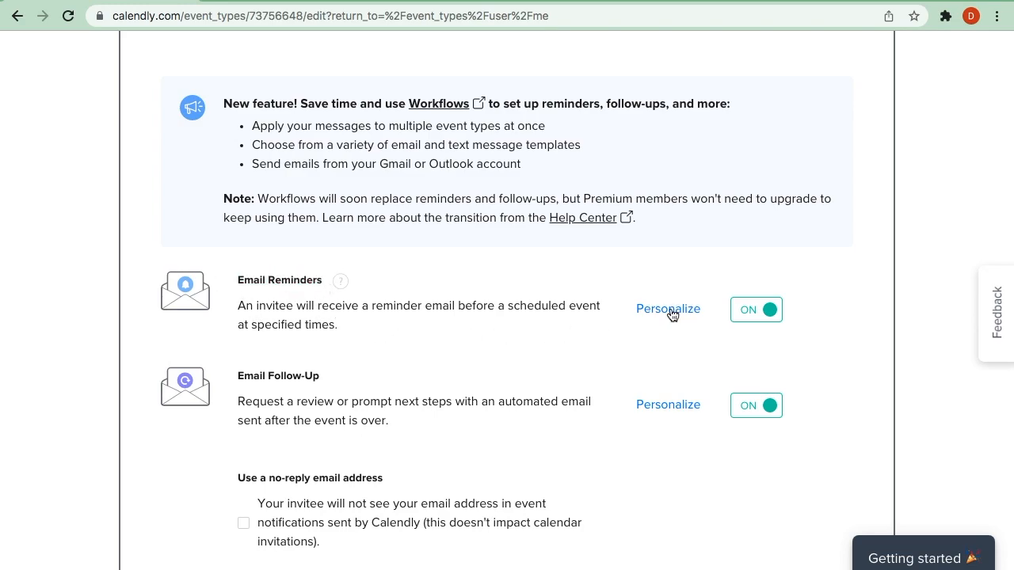
scroll(752, 293, "up", 1)
scroll(751, 293, "up", 3)
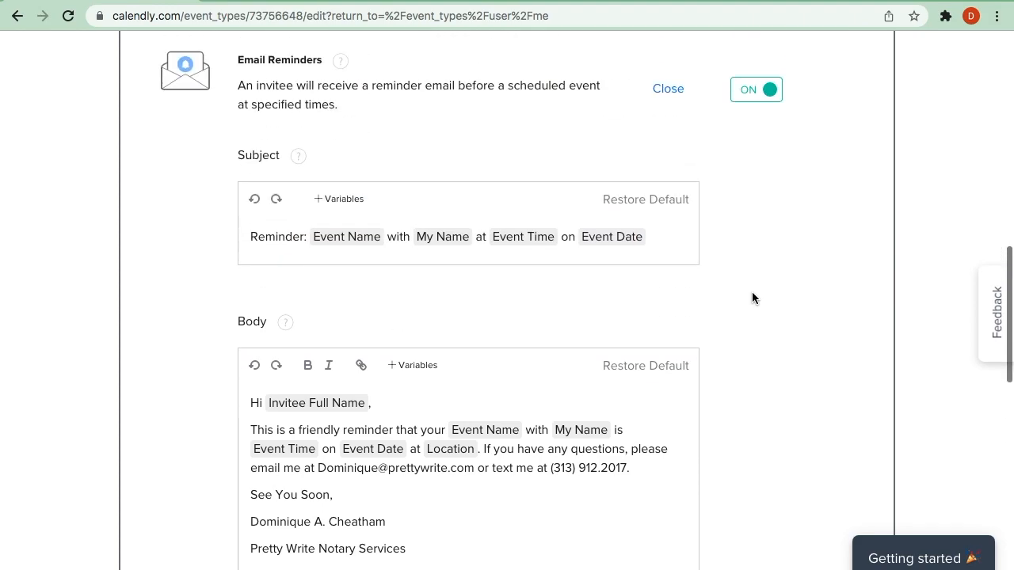
scroll(752, 293, "down", 1)
scroll(752, 293, "down", 1)
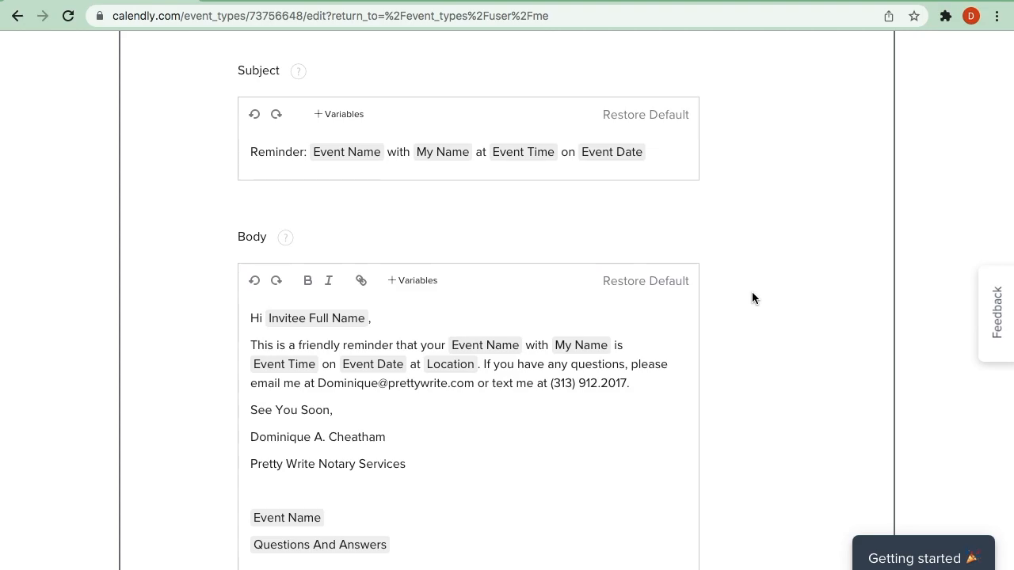
scroll(751, 293, "down", 1)
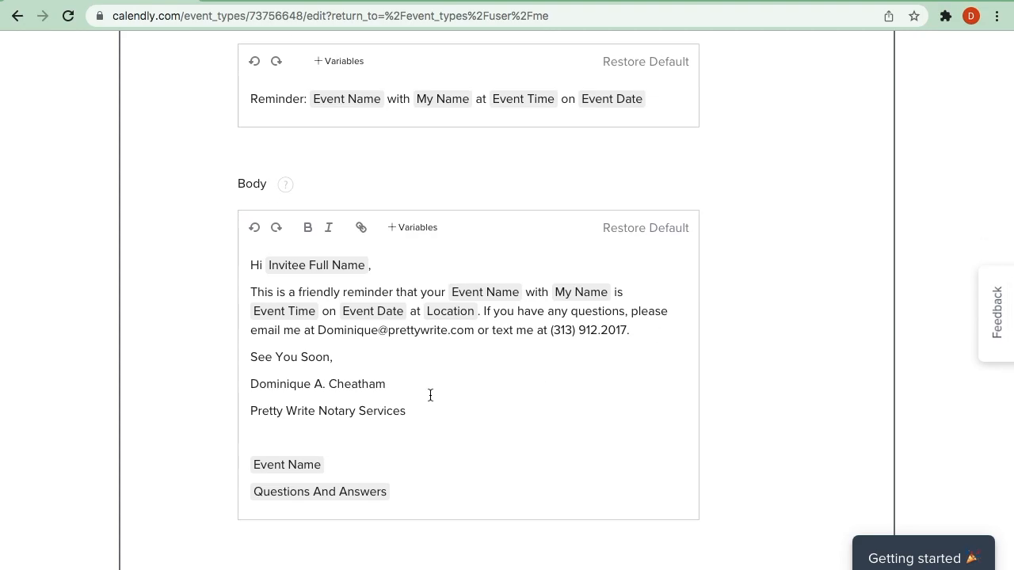
scroll(430, 395, "down", 5)
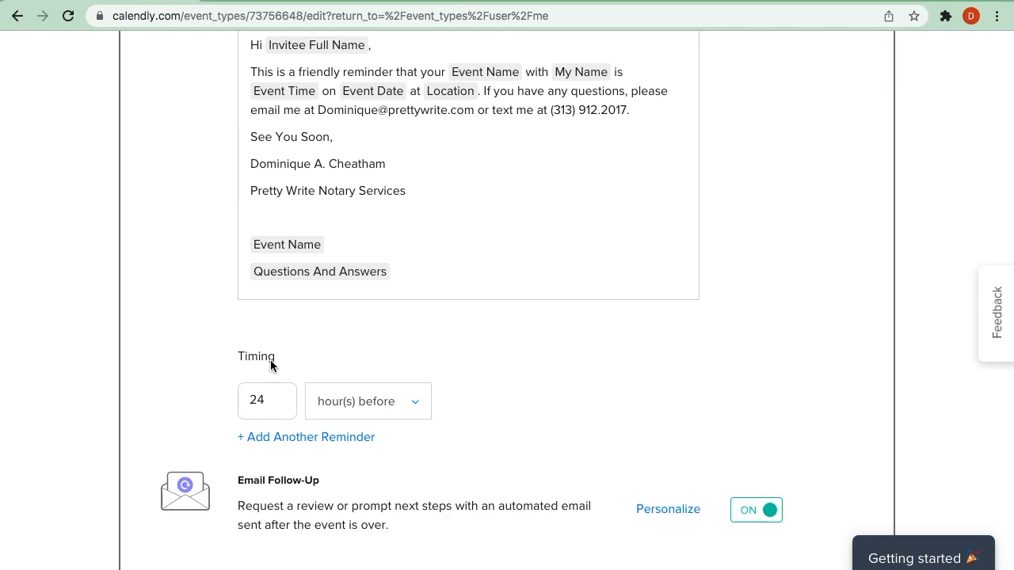
scroll(474, 385, "down", 4)
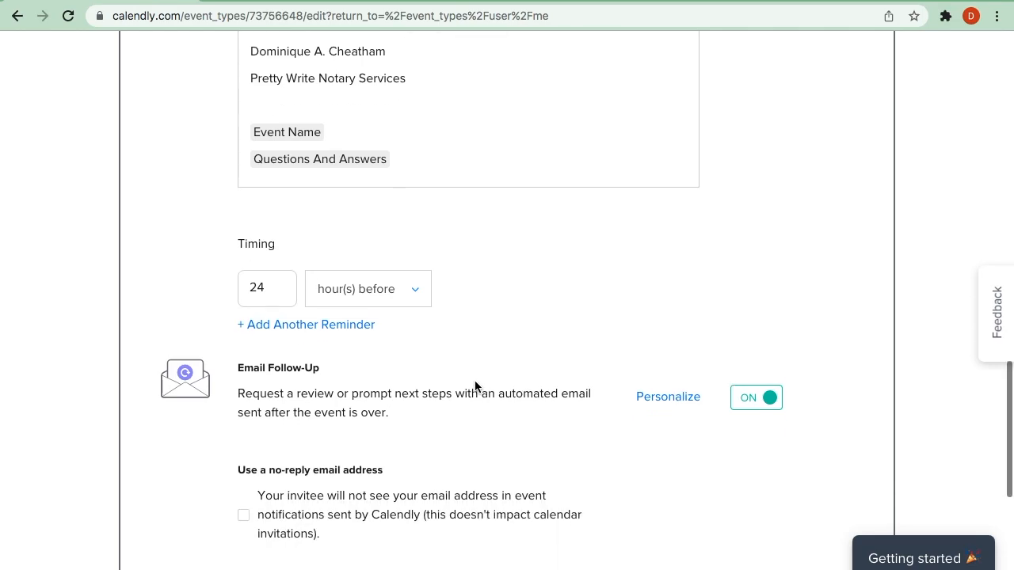
- Open the email follow-up's personalization and read through its thank-you subject and review-request body
left_click_drag(237, 294, 325, 292)
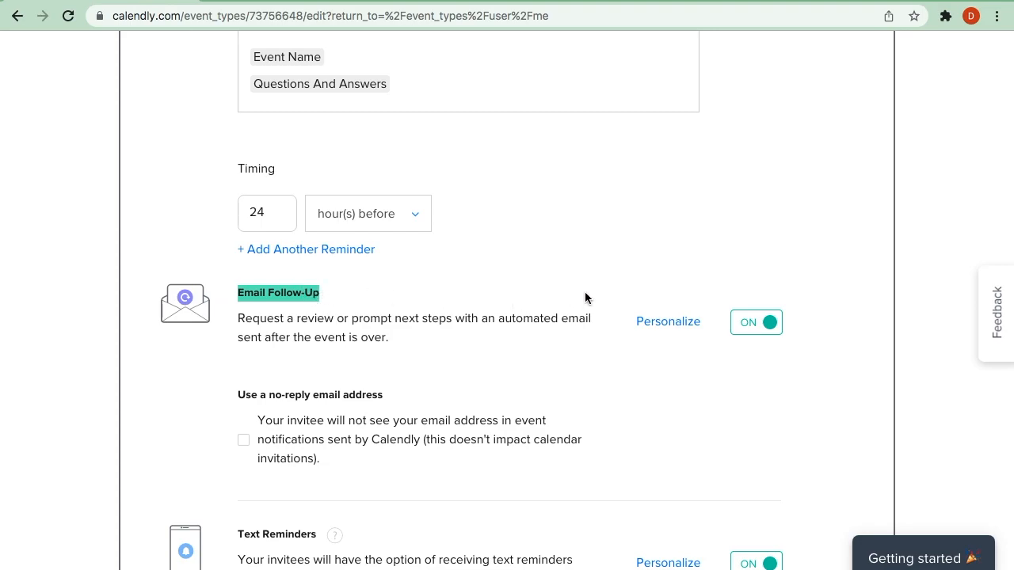
left_click(666, 323)
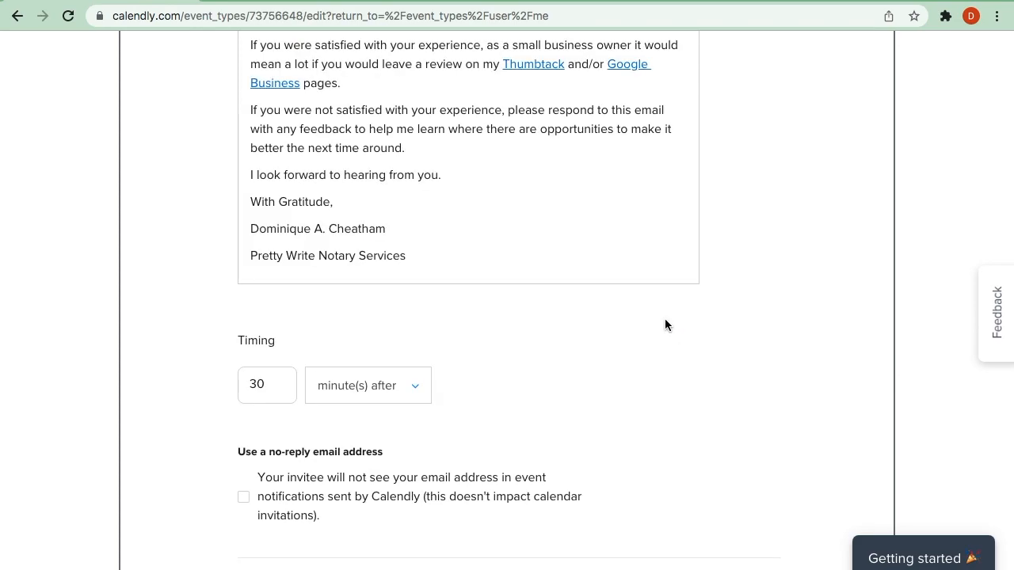
scroll(700, 323, "up", 5)
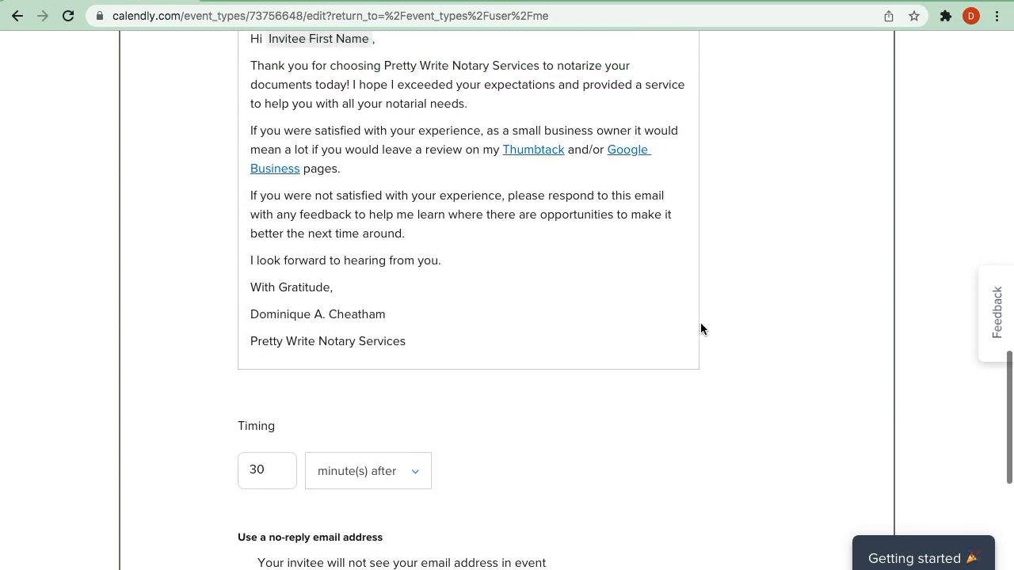
scroll(700, 330, "up", 3)
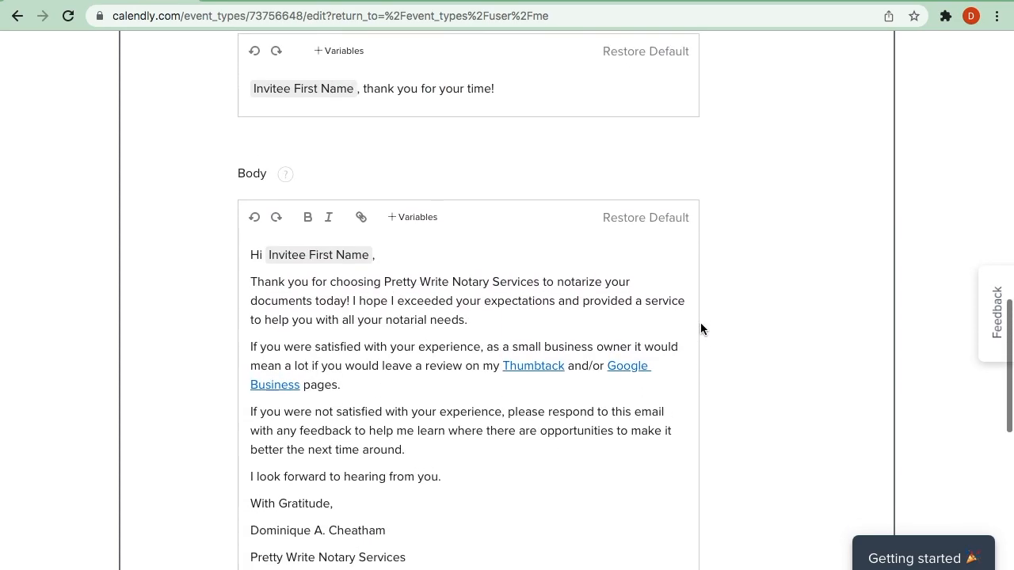
scroll(727, 212, "up", 1)
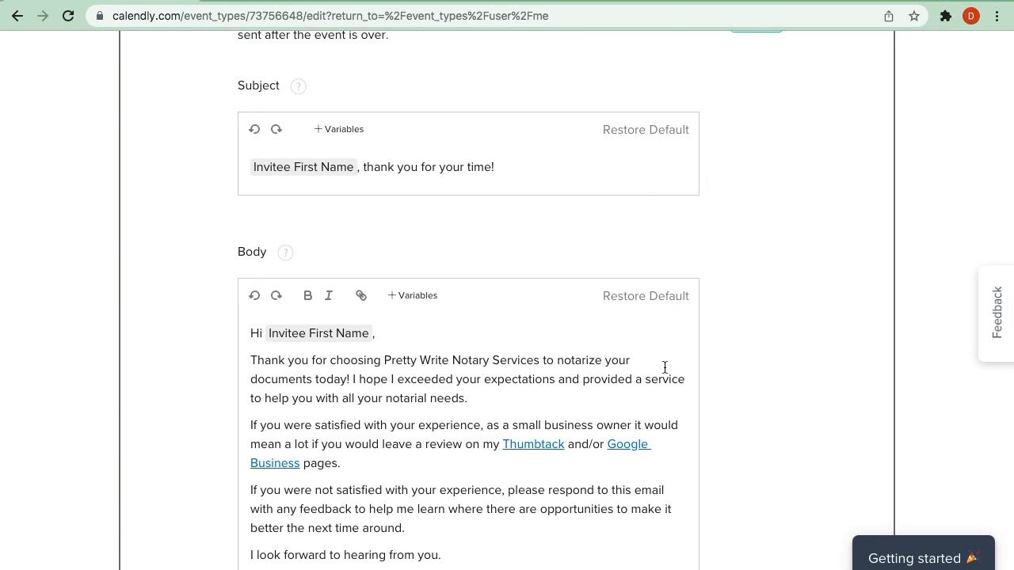
scroll(664, 368, "down", 1)
scroll(665, 367, "down", 1)
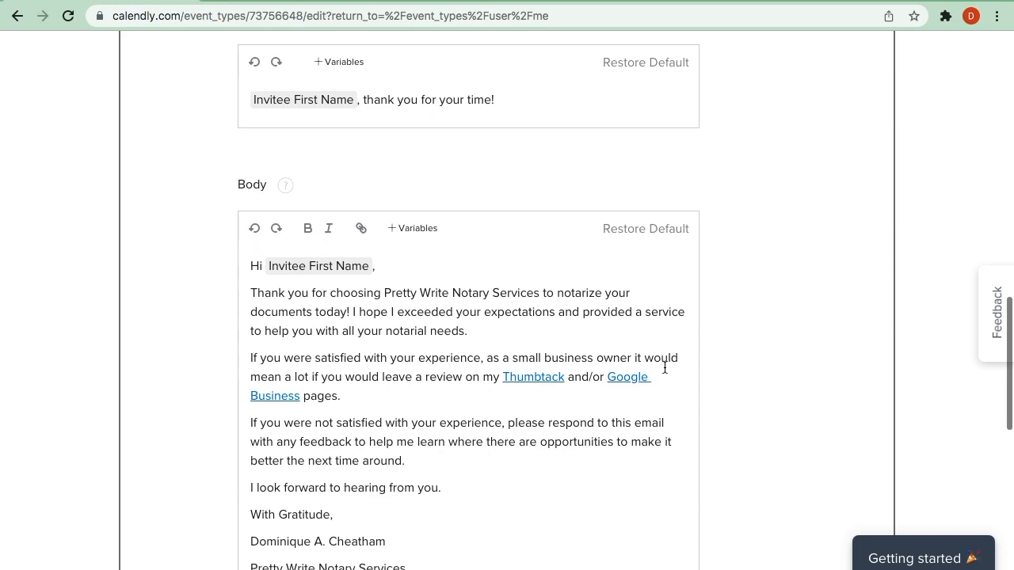
scroll(664, 368, "down", 1)
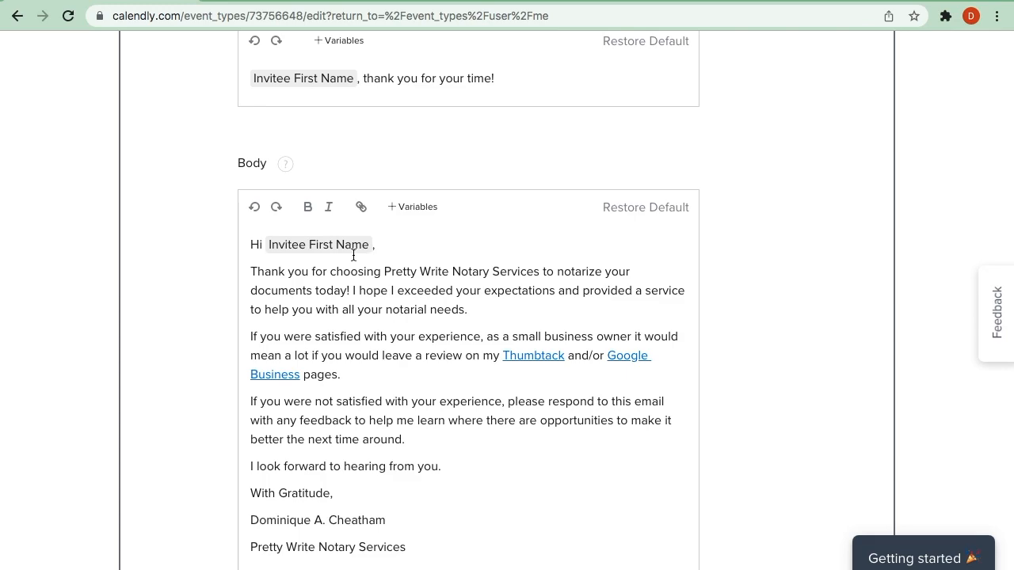
- Replace the Invitee First Name variable in the follow-up email body's greeting with the Invitee Full Name variable
key("BackSpace")
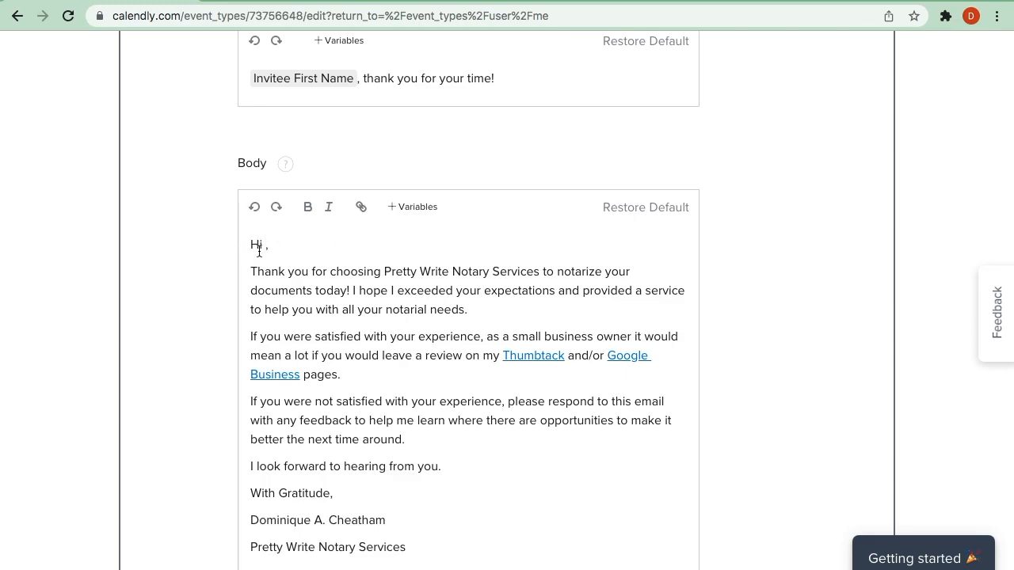
left_click(398, 213)
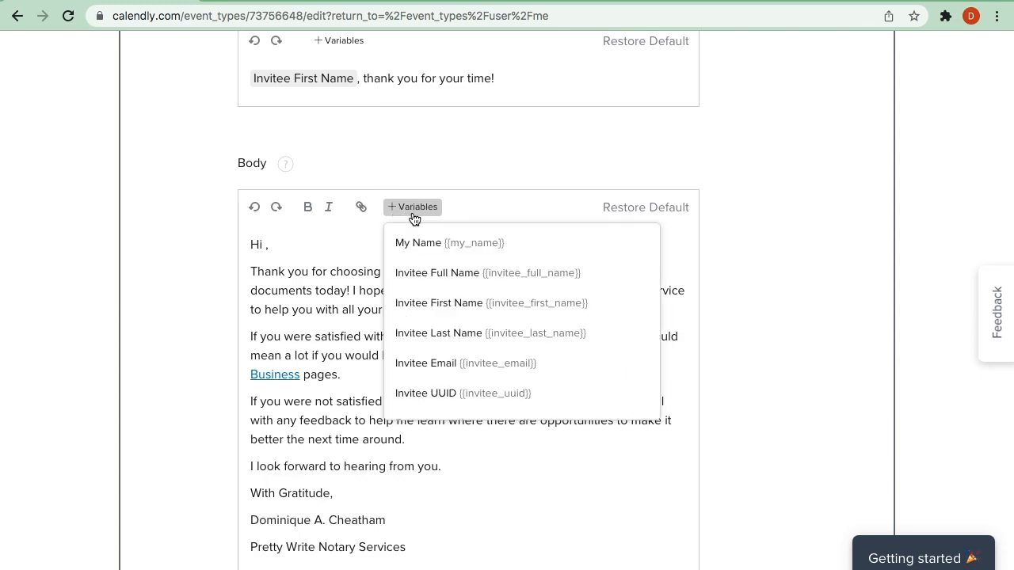
left_click(416, 278)
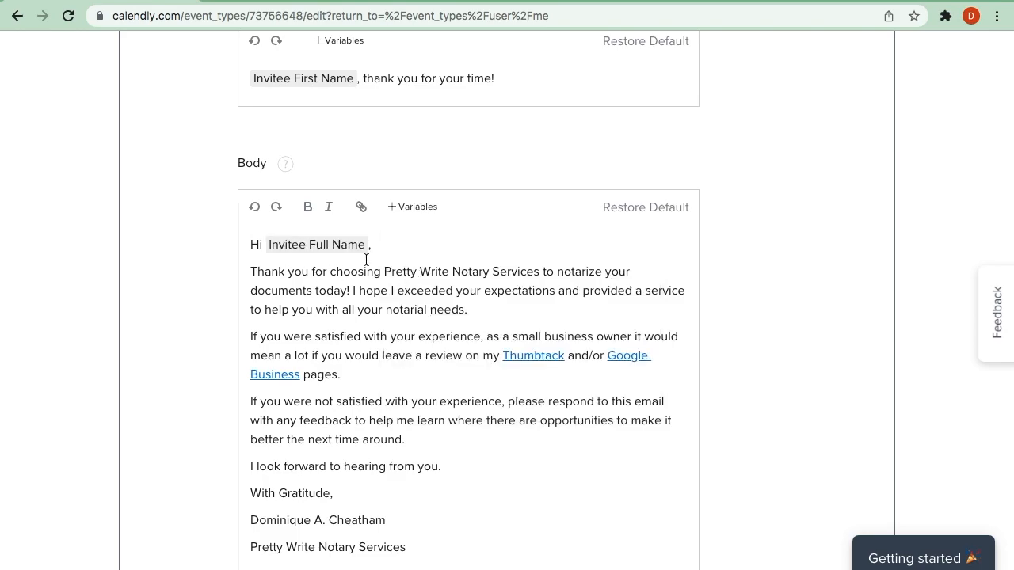
type(",")
- Examine the follow-up email's timing, the no-reply email address option and the text reminders setting
scroll(784, 315, "down", 2)
scroll(784, 318, "down", 6)
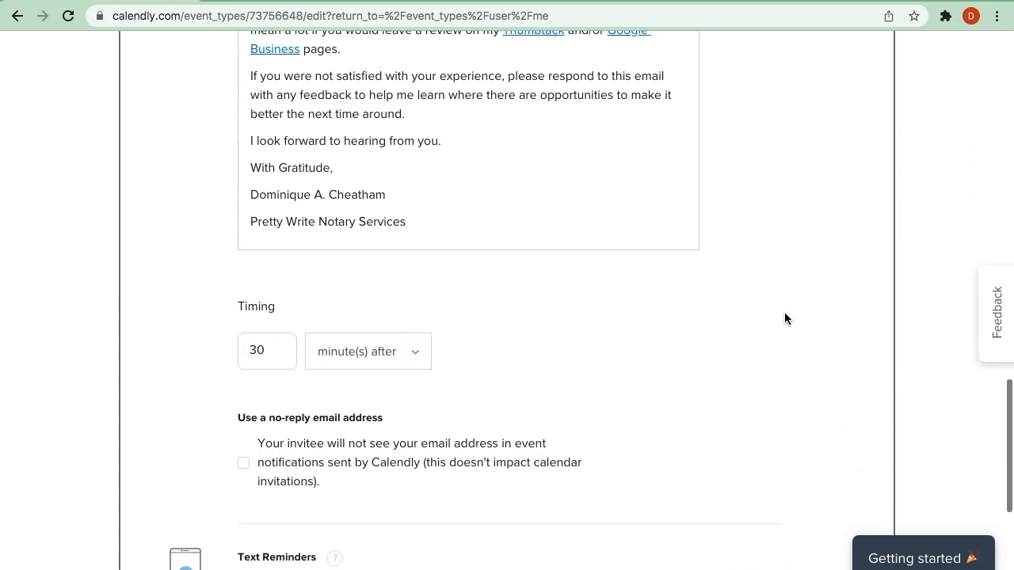
scroll(784, 318, "down", 1)
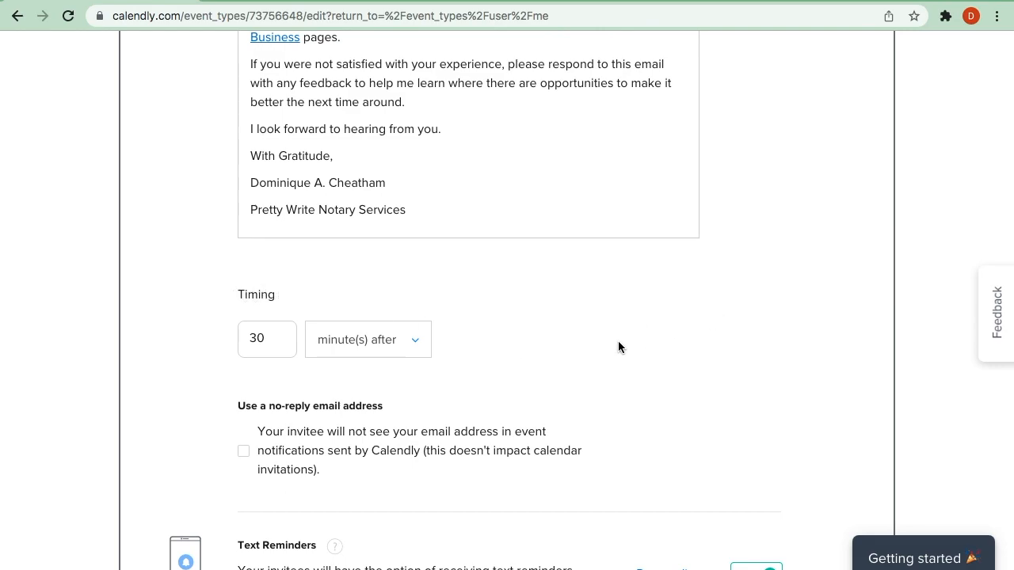
scroll(691, 361, "up", 9)
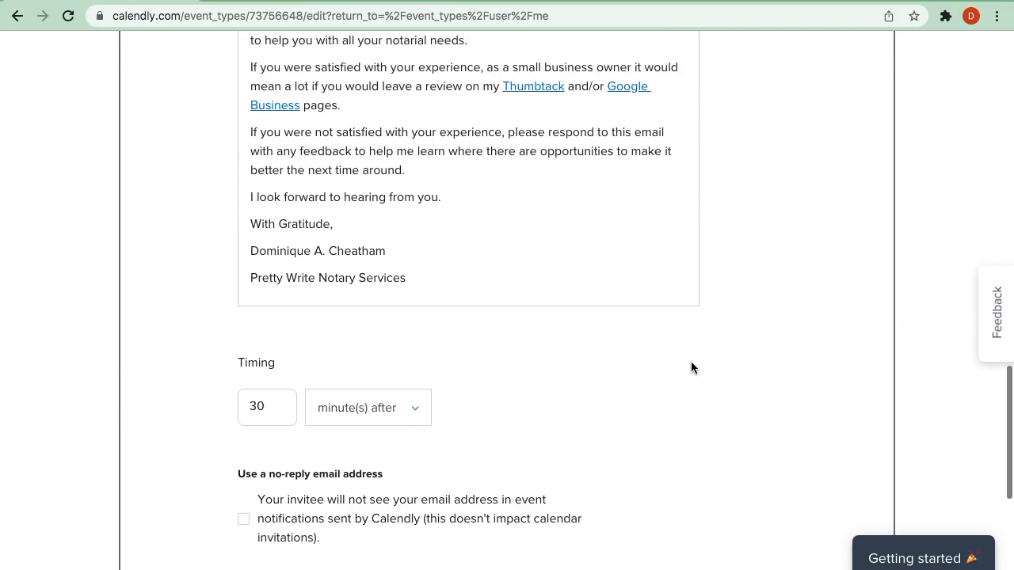
scroll(691, 362, "down", 9)
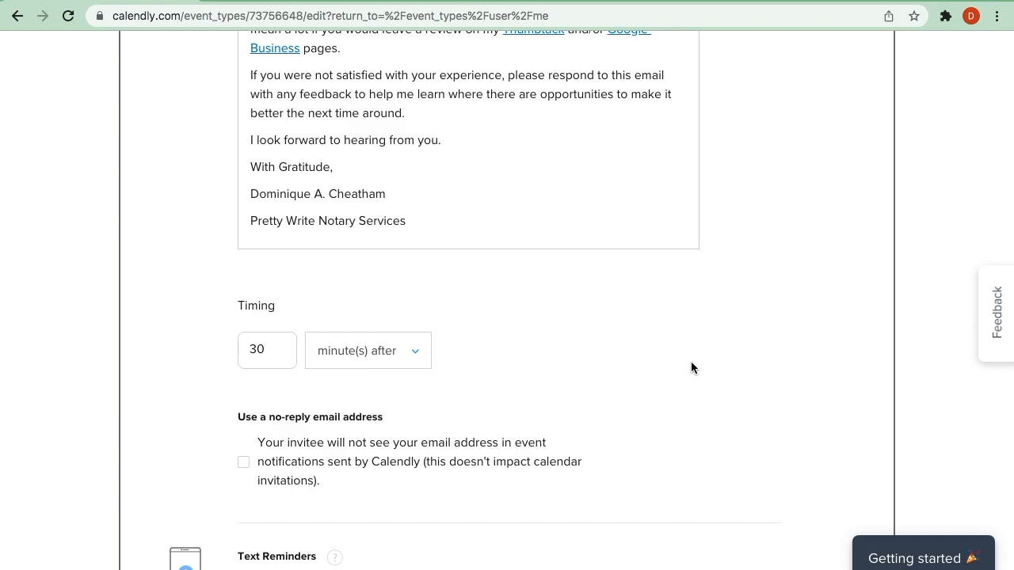
scroll(690, 363, "down", 2)
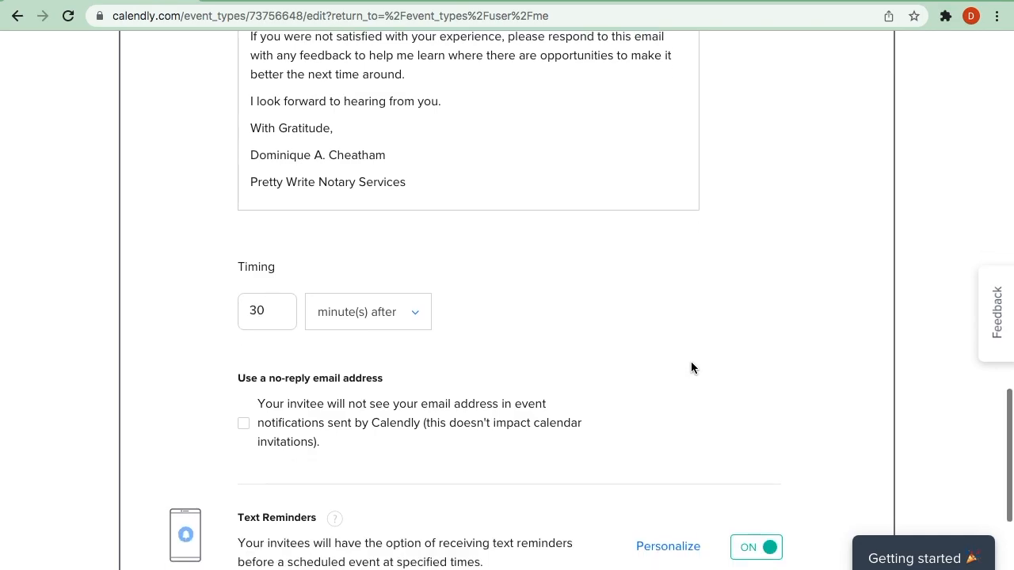
scroll(691, 367, "down", 1)
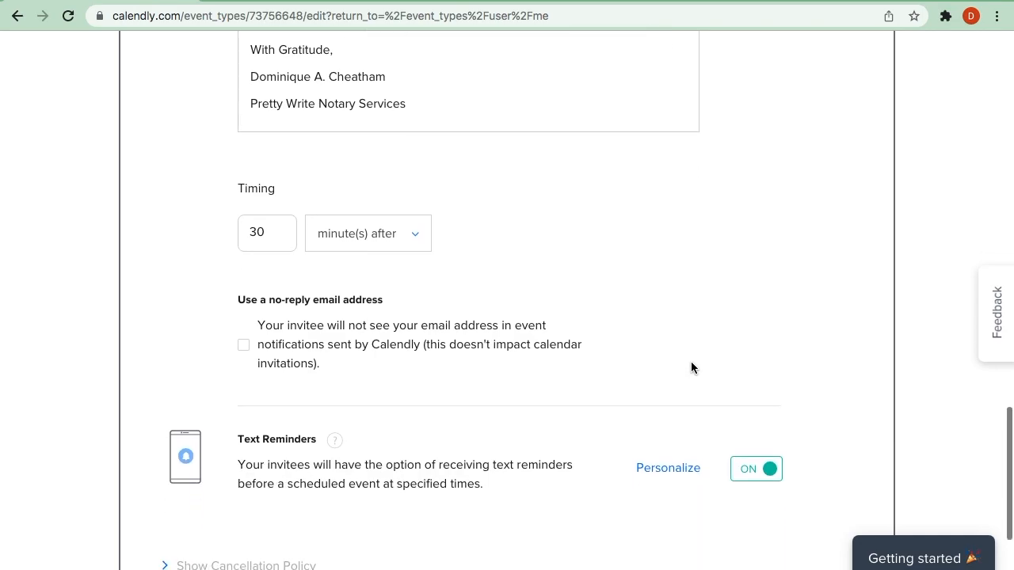
scroll(691, 368, "down", 1)
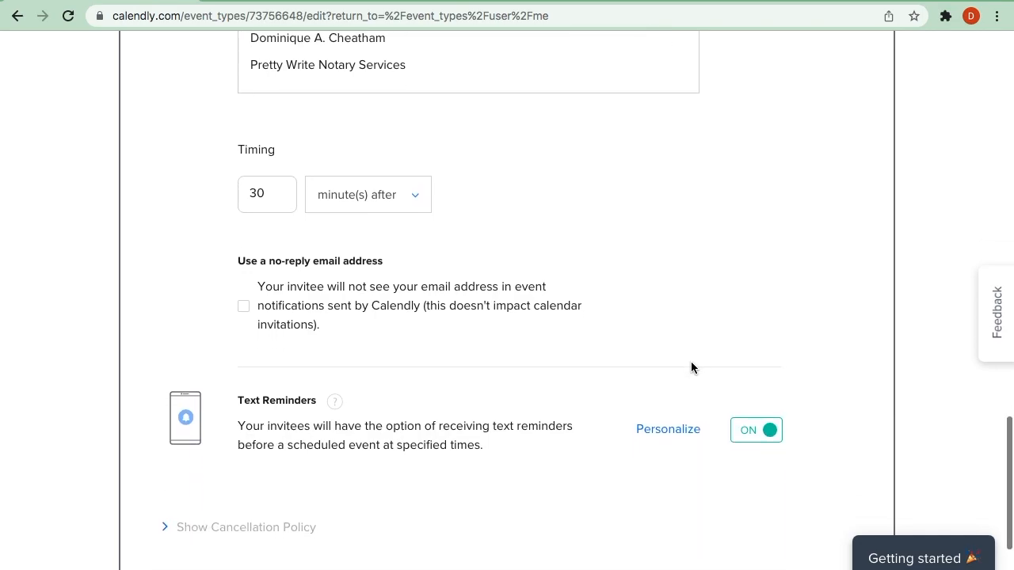
scroll(688, 365, "down", 2)
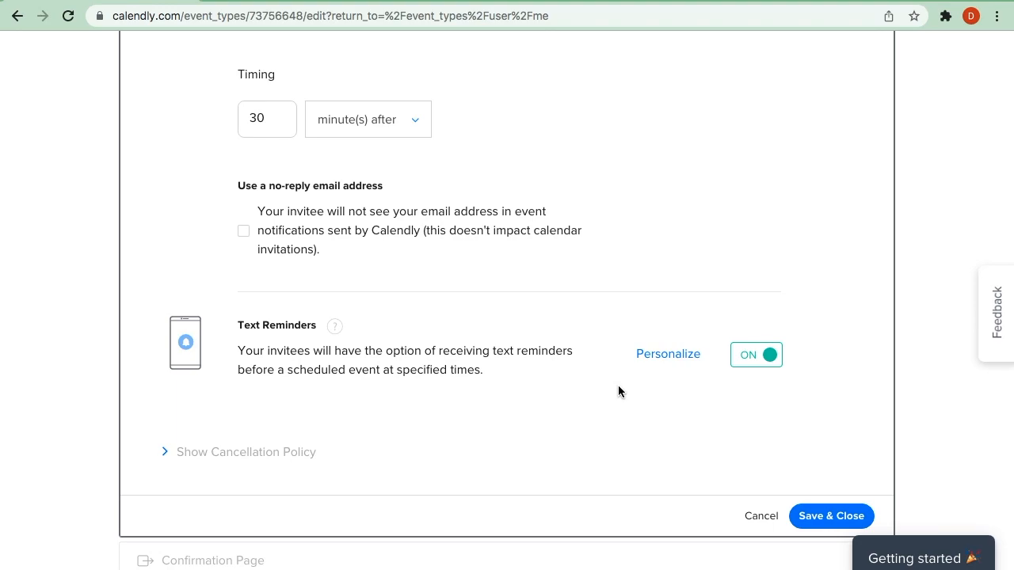
- Open the text reminder's personalization and read through its message and timing
left_click(662, 362)
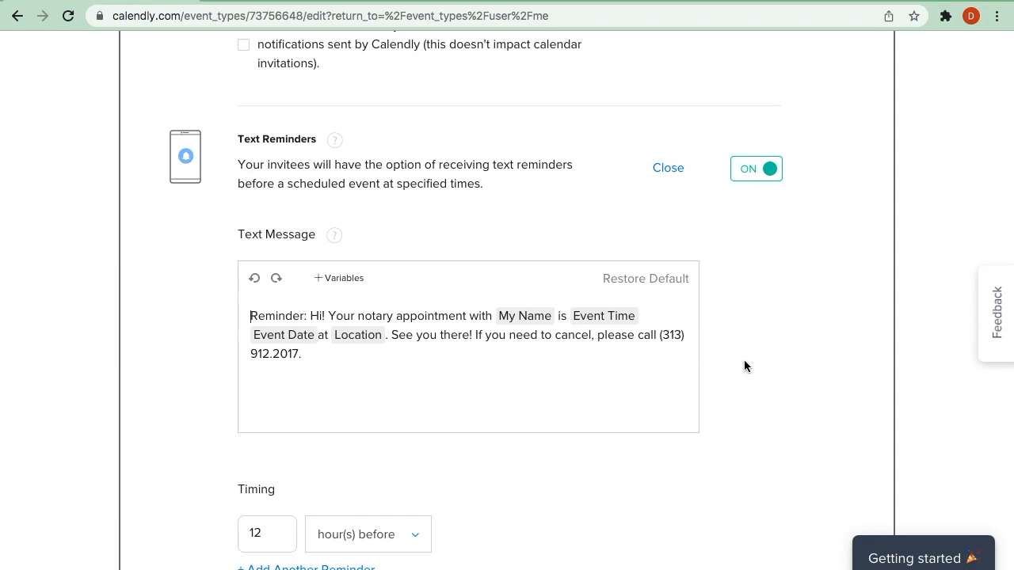
scroll(746, 360, "down", 1)
left_click(643, 332)
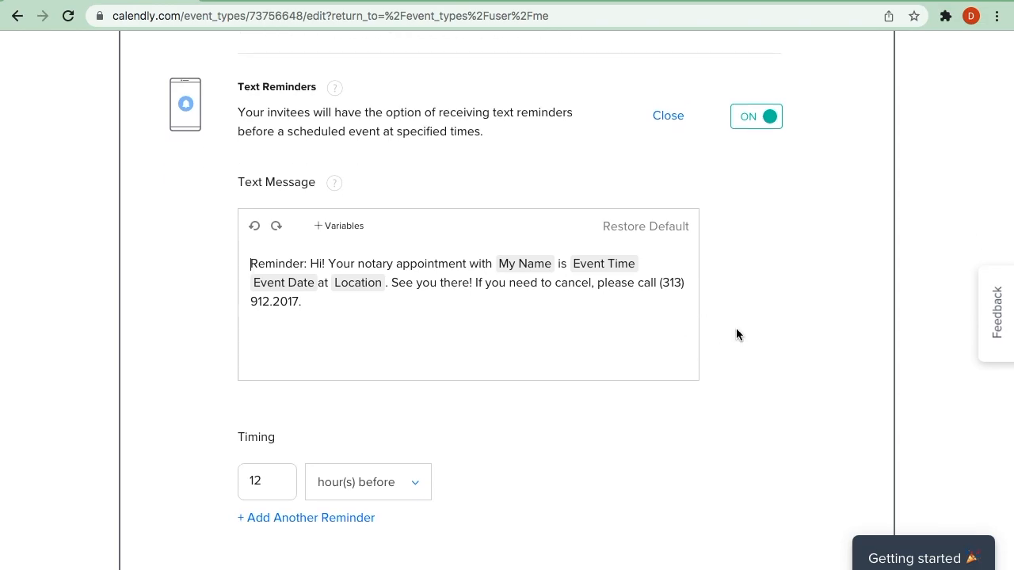
scroll(736, 334, "down", 2)
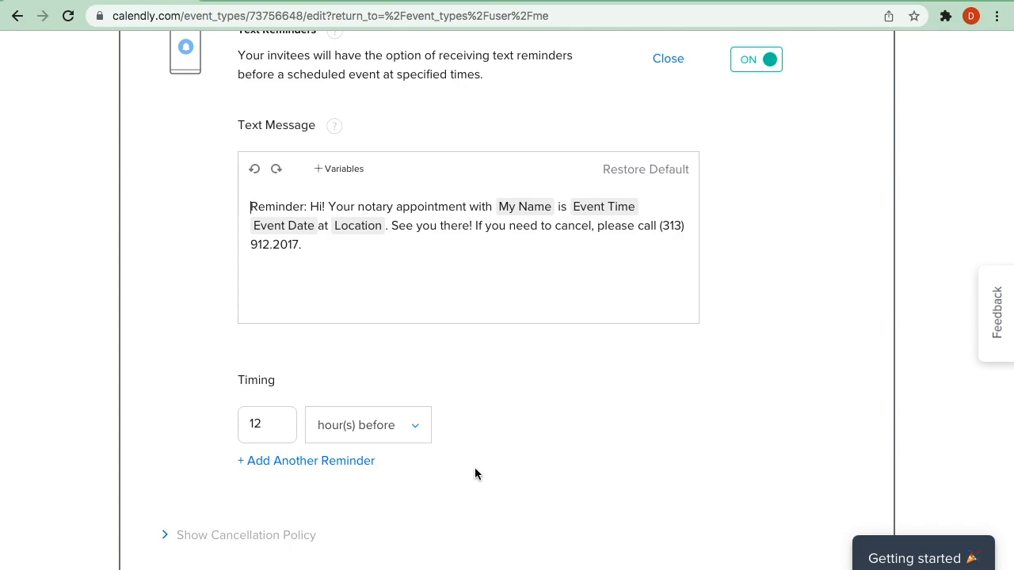
scroll(594, 449, "up", 2)
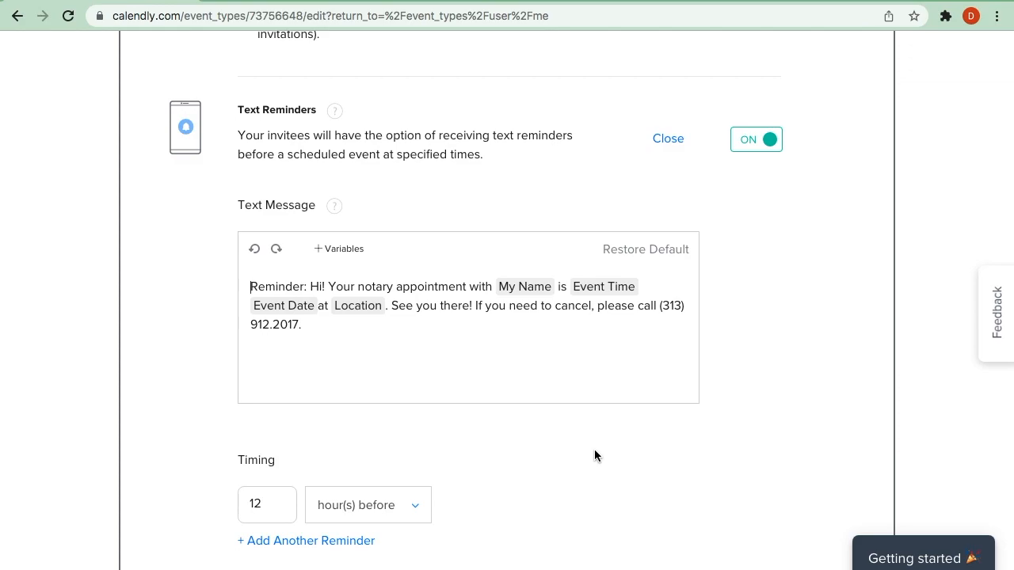
scroll(707, 436, "down", 2)
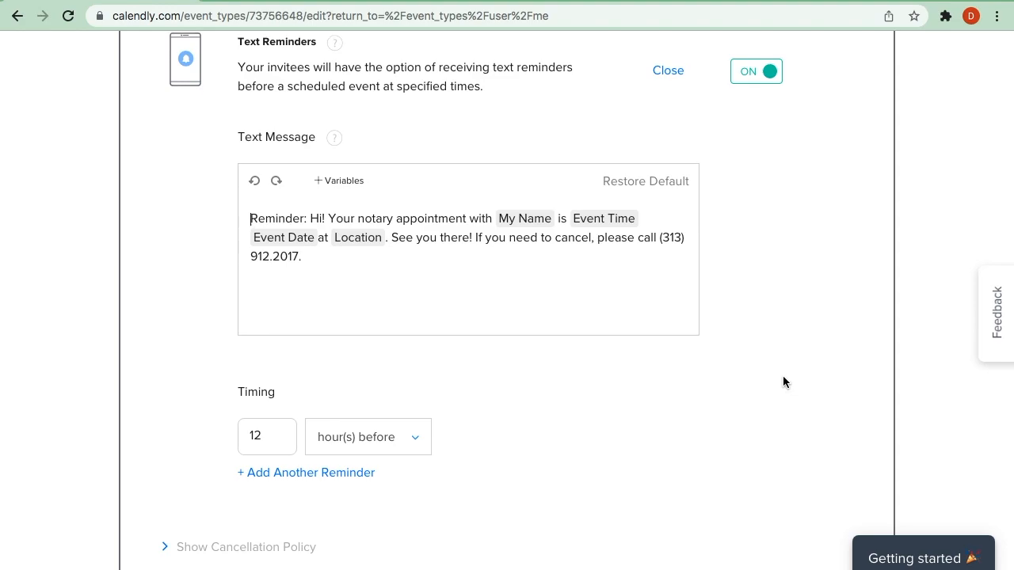
scroll(782, 379, "up", 1)
scroll(783, 376, "down", 1)
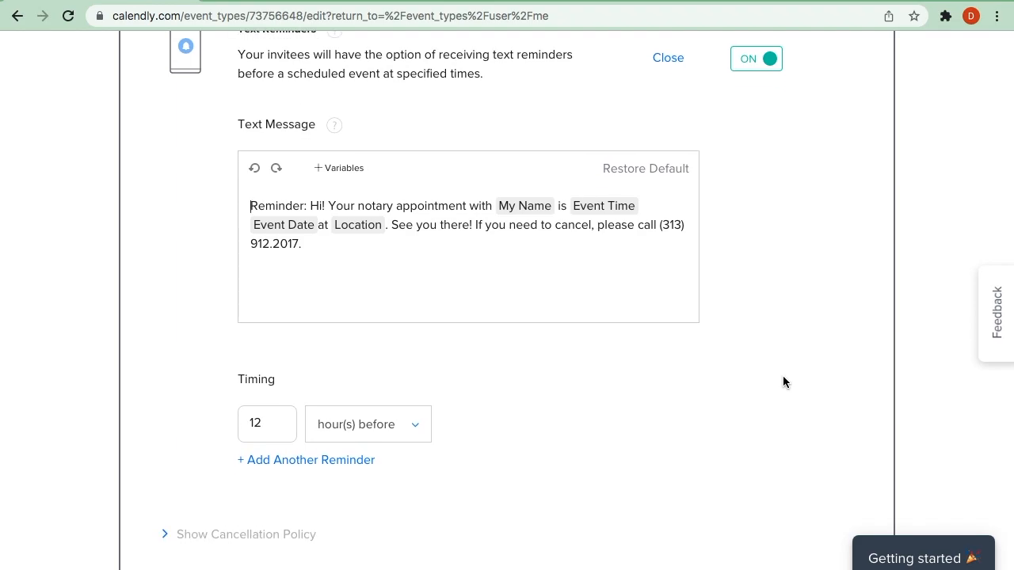
scroll(782, 382, "down", 2)
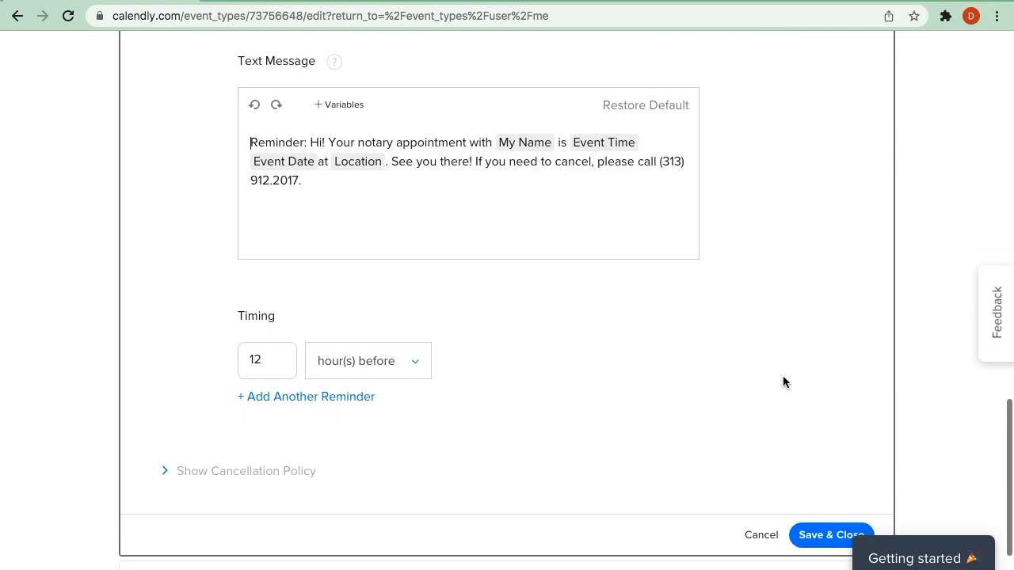
scroll(625, 382, "down", 2)
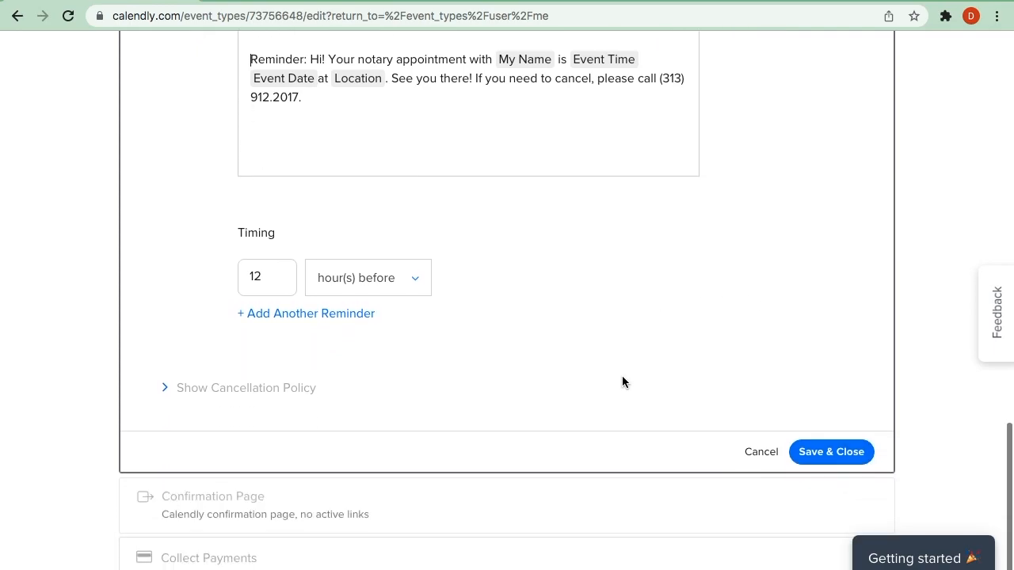
- Expand and review the cancellation policy, and close the notifications section, discarding its unsaved changes
left_click(279, 391)
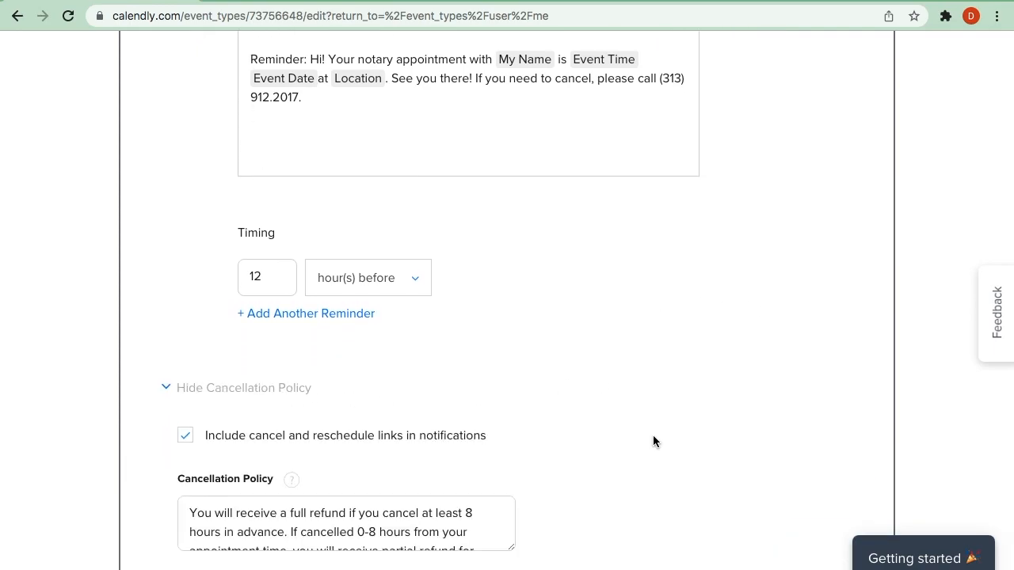
scroll(653, 436, "down", 3)
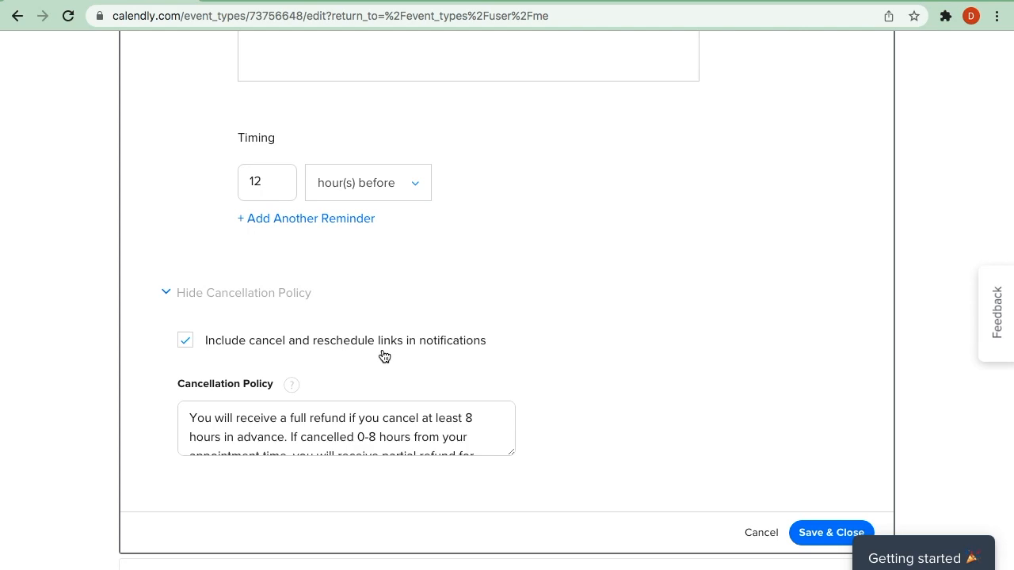
left_click(319, 436)
left_click(755, 534)
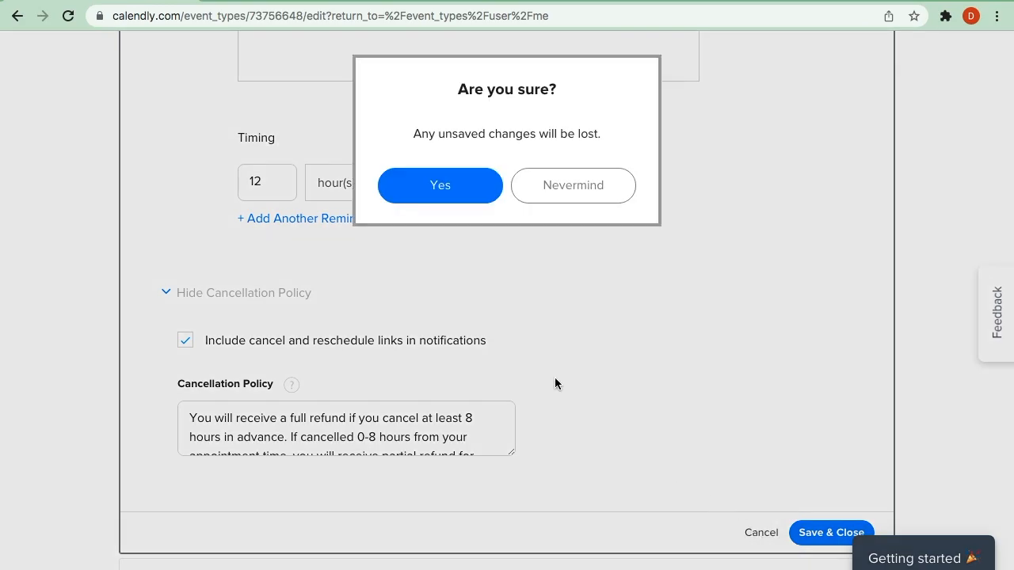
left_click(458, 201)
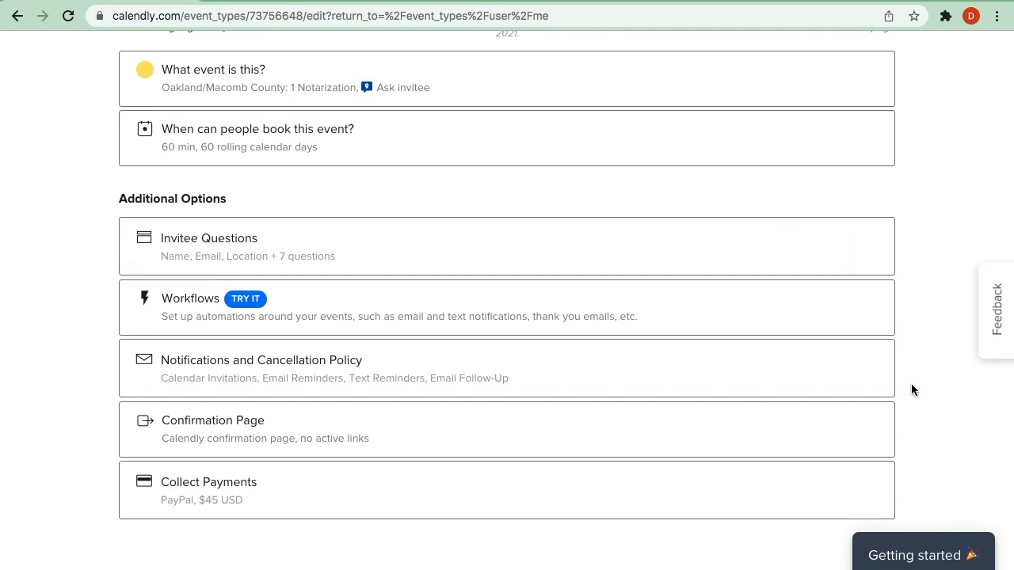
- Open the Confirmation Page settings, review the on-confirmation and custom link options, and close them without saving
left_click(577, 431)
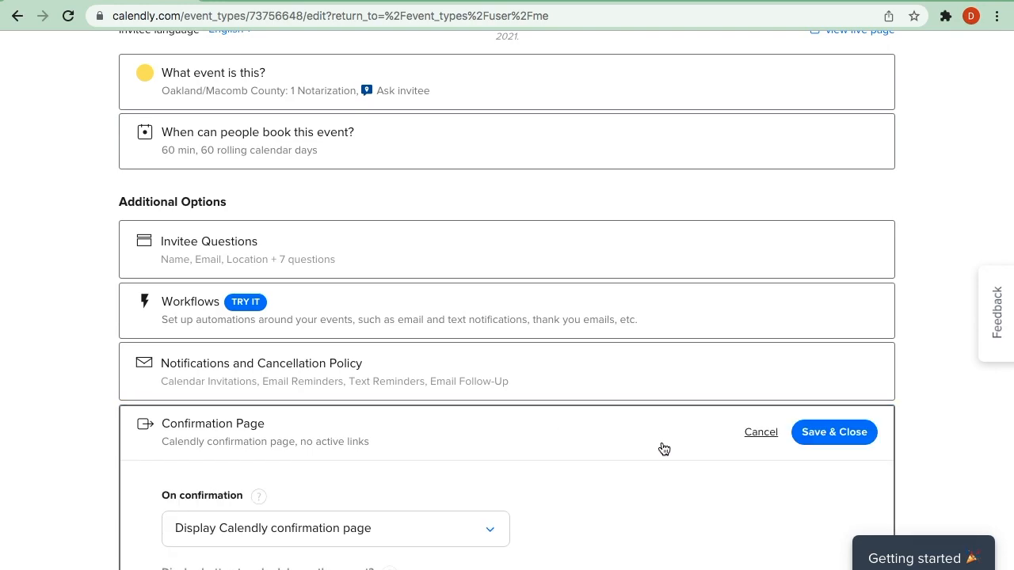
scroll(661, 449, "down", 3)
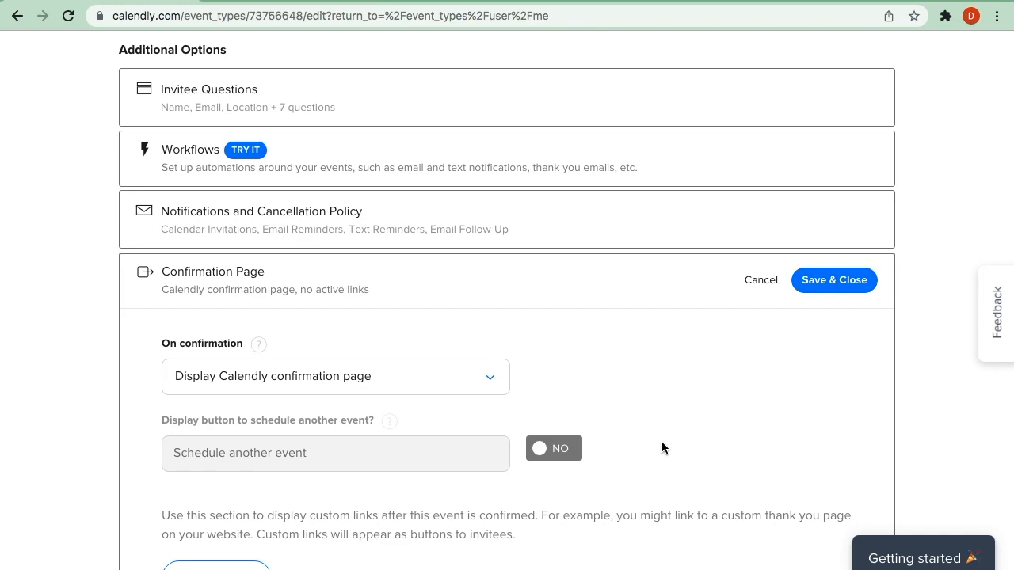
scroll(662, 448, "down", 3)
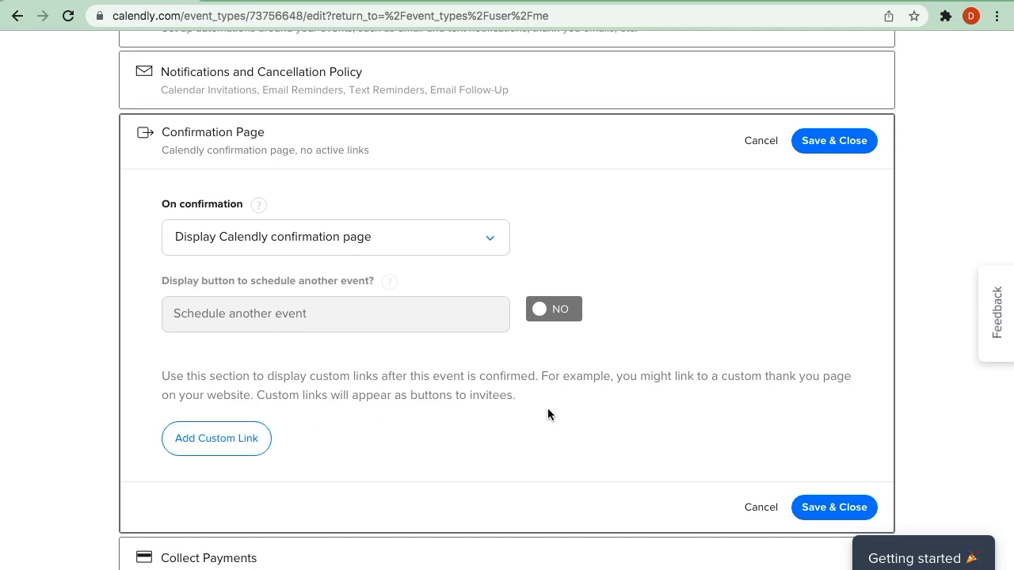
left_click(760, 508)
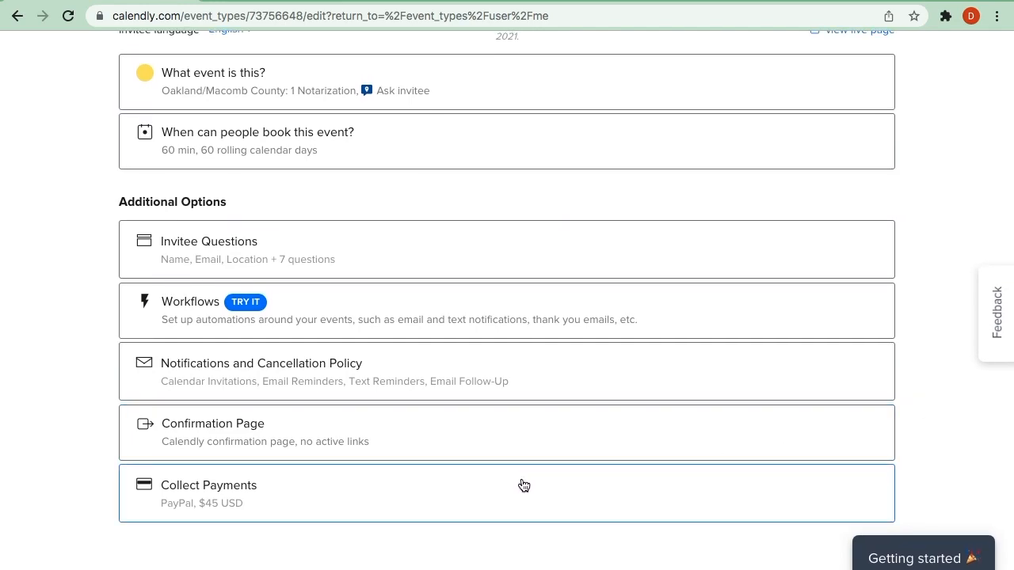
- Open the Collect Payments settings, review the PayPal option, amount and payment terms, and close them without saving
left_click(525, 487)
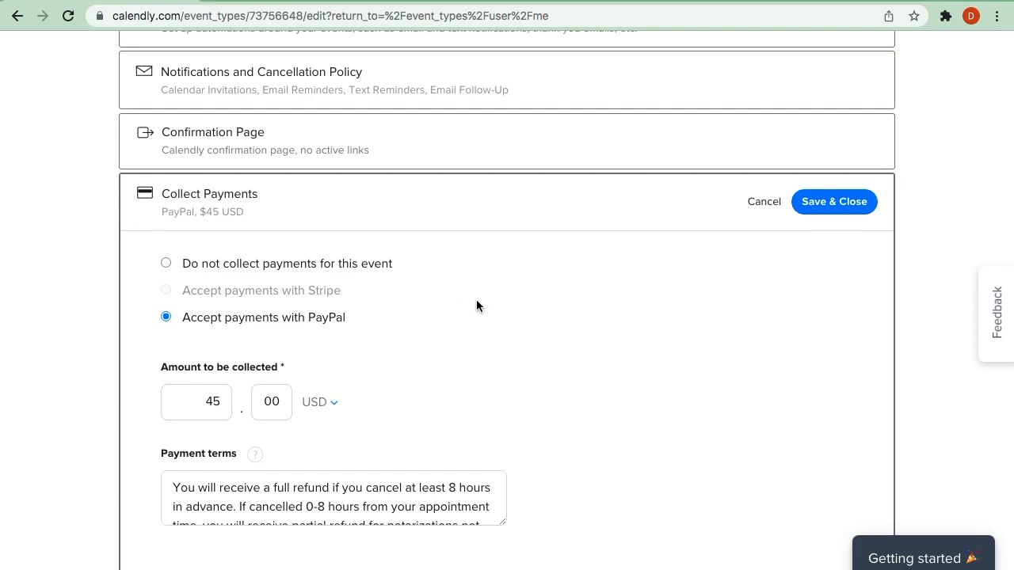
scroll(476, 302, "down", 1)
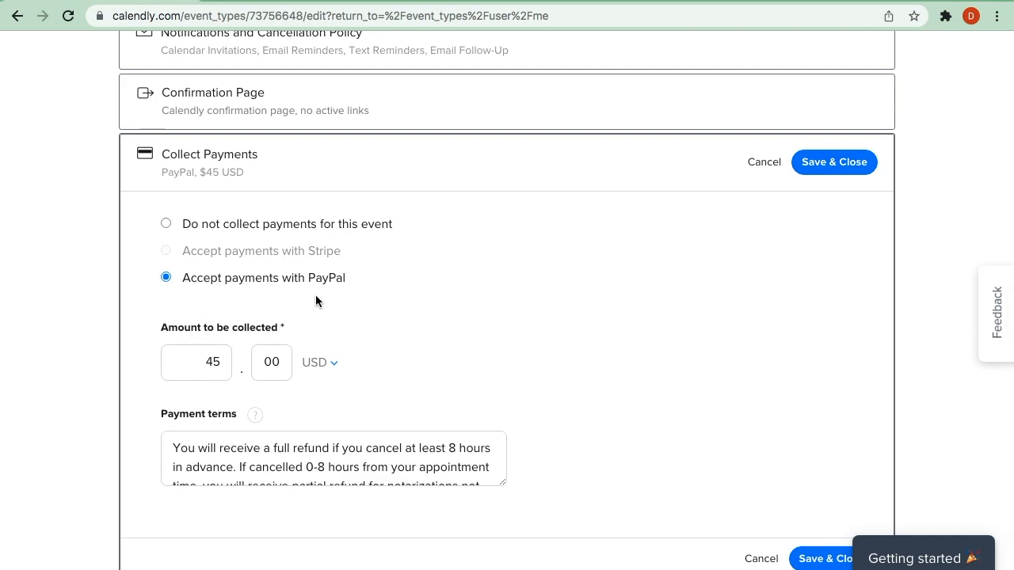
scroll(396, 287, "down", 1)
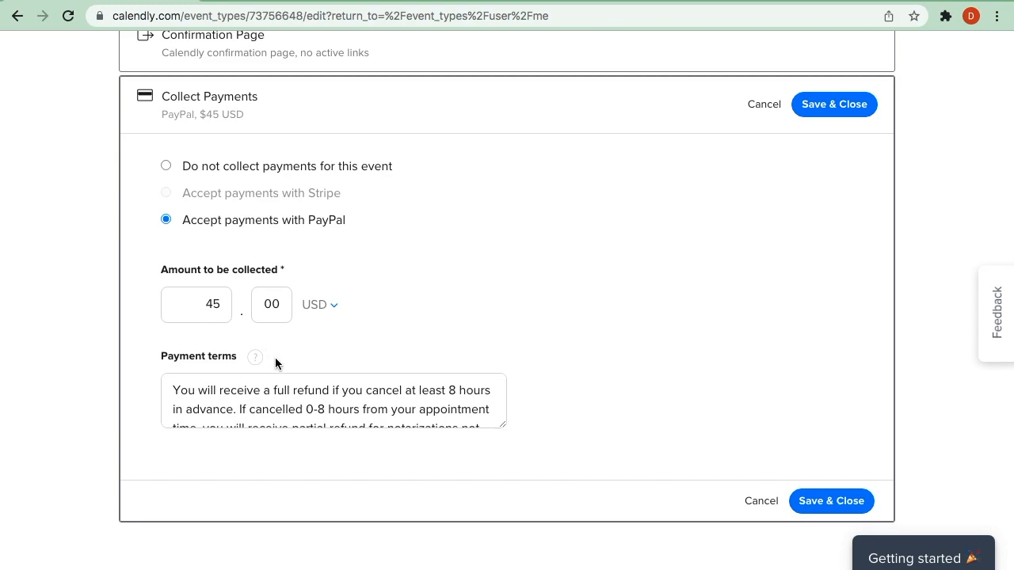
scroll(301, 396, "down", 2)
scroll(301, 396, "up", 2)
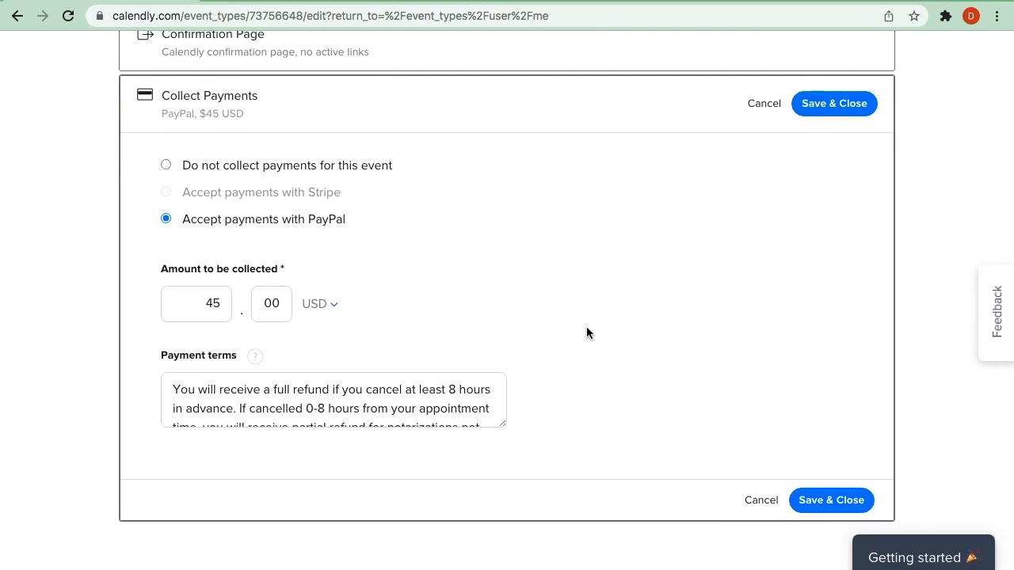
left_click(761, 501)
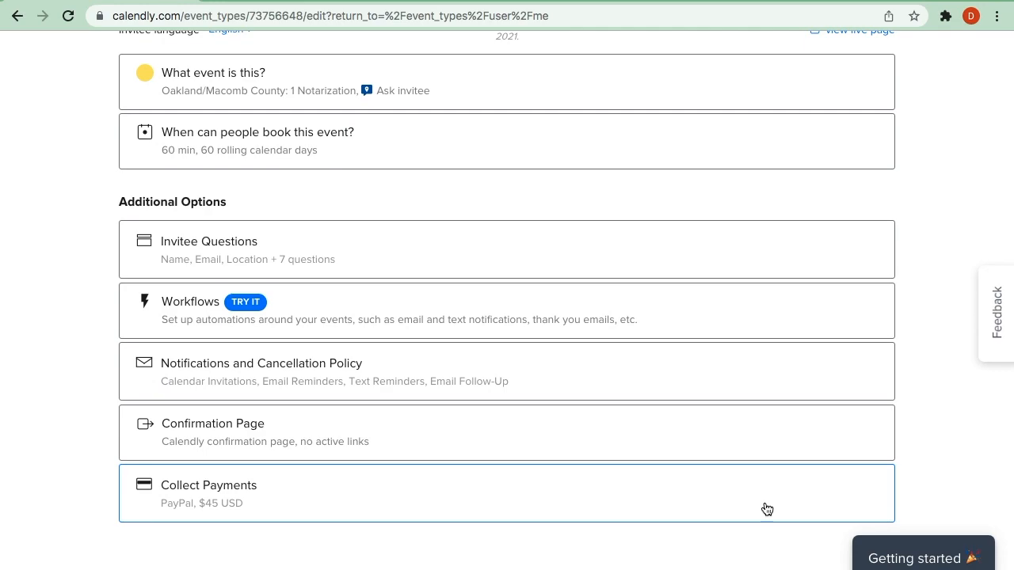
- Return to the event types list and clone the Wayne County: 1 Notarization event type
scroll(931, 418, "up", 2)
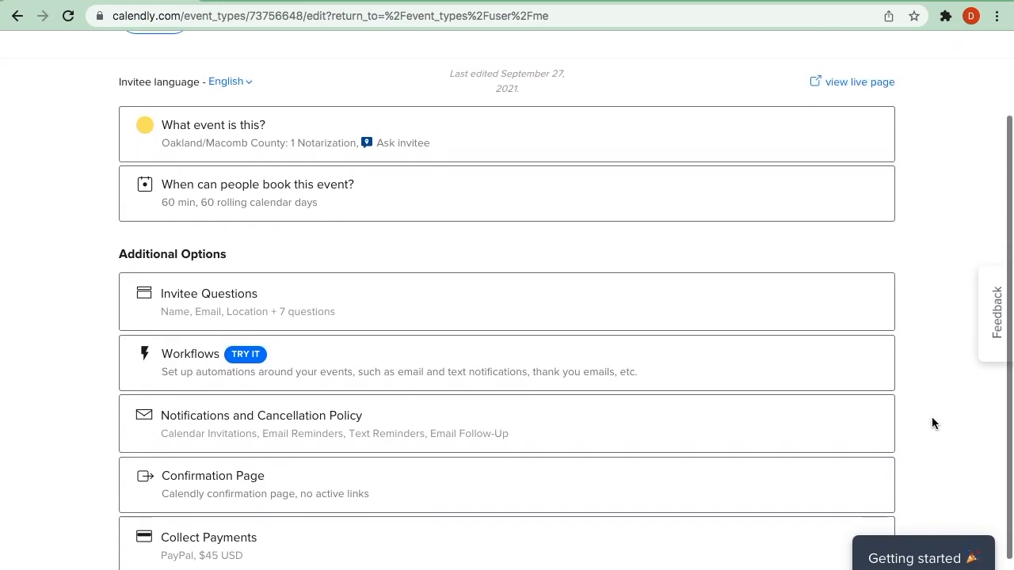
scroll(932, 420, "up", 1)
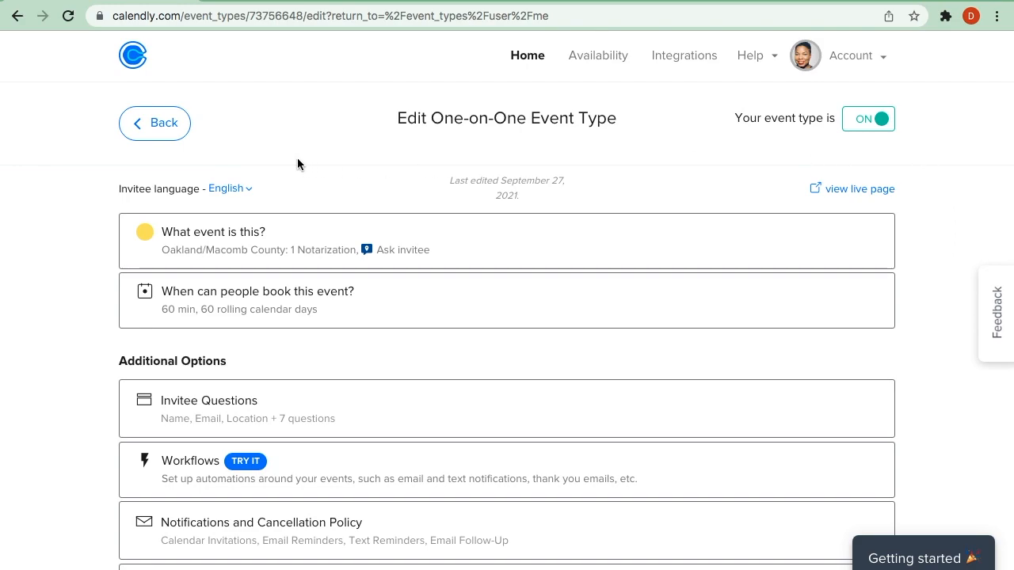
left_click(148, 127)
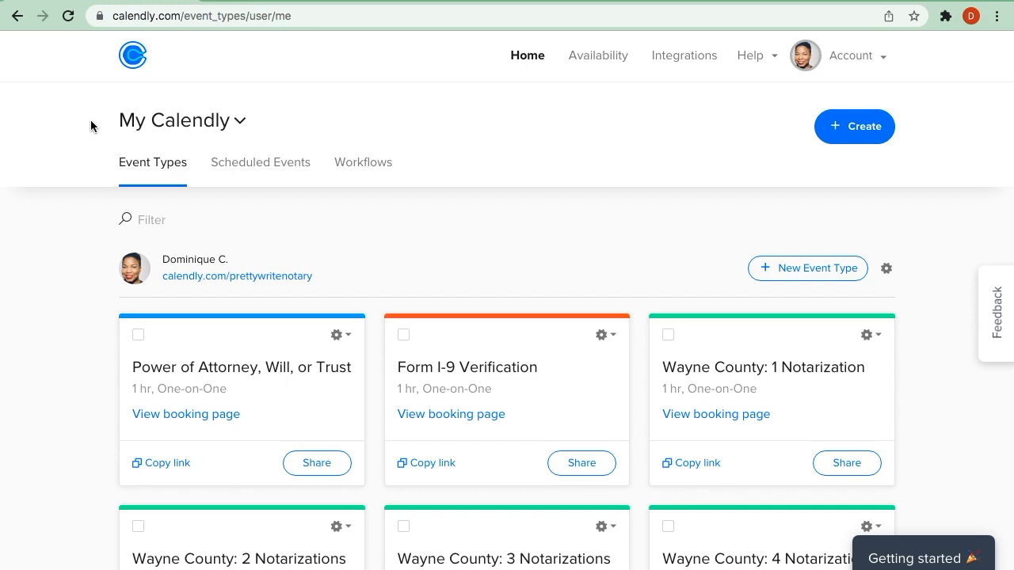
scroll(75, 258, "down", 3)
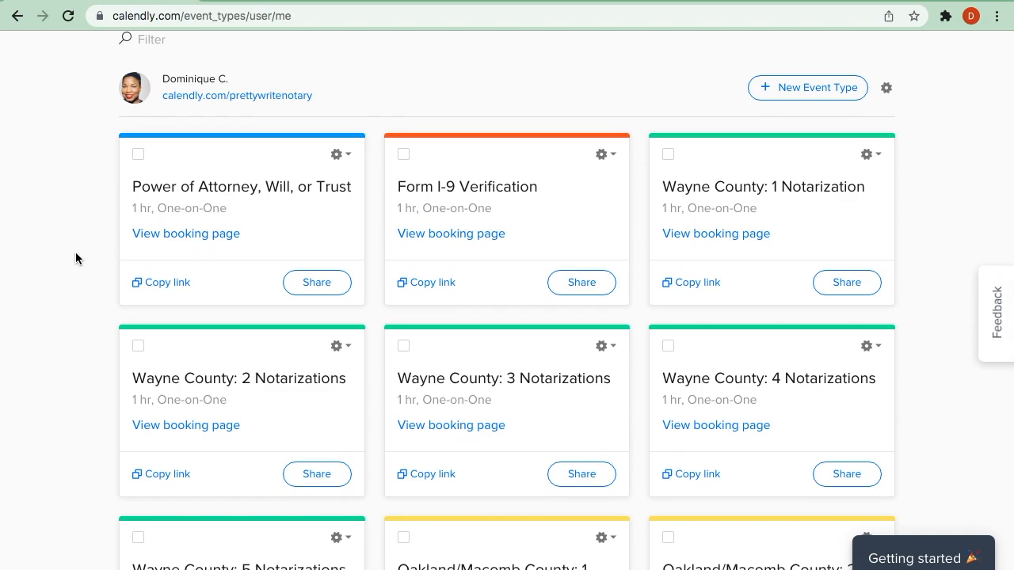
scroll(75, 258, "down", 1)
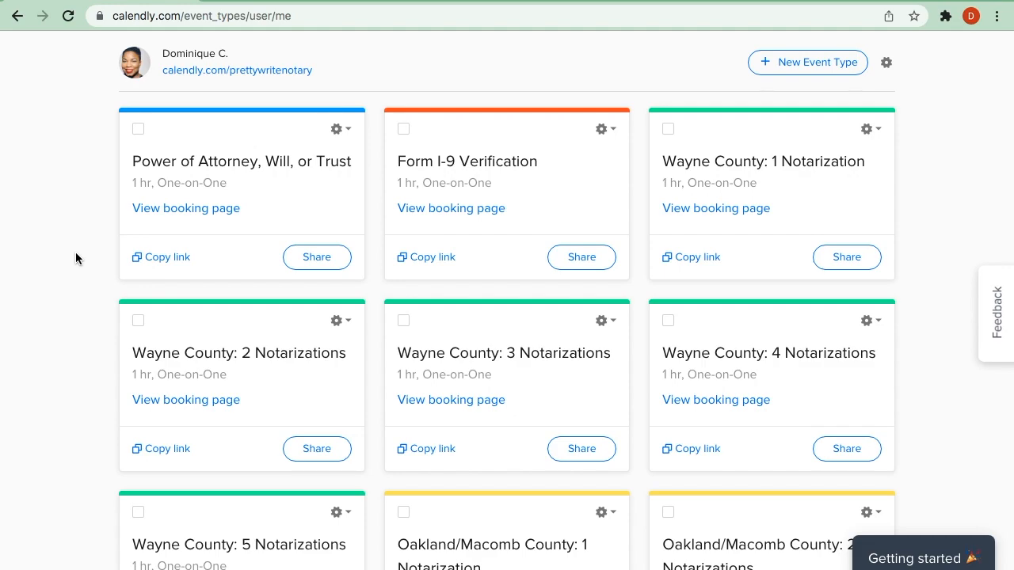
scroll(75, 257, "down", 1)
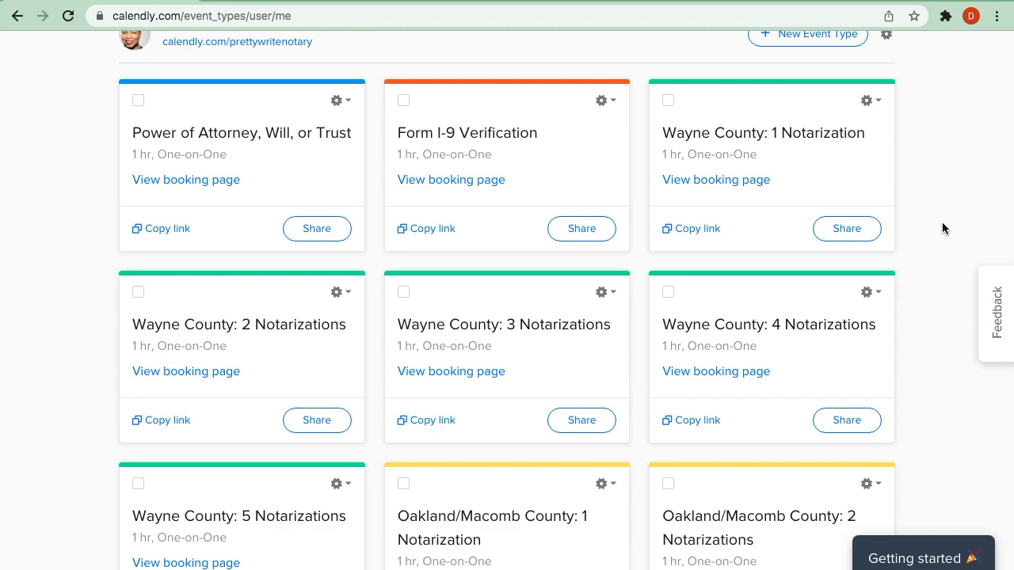
scroll(930, 199, "down", 1)
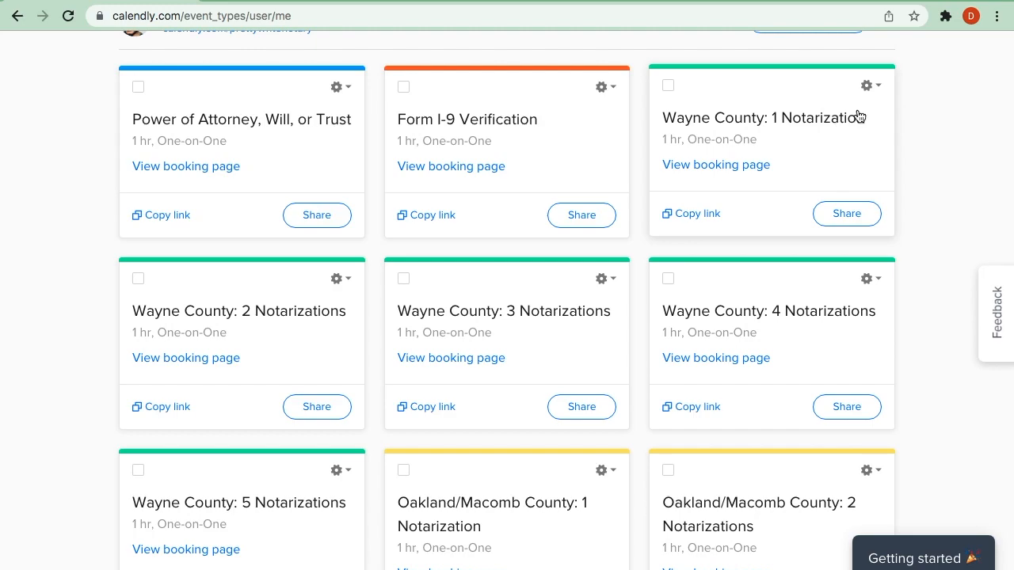
left_click(868, 89)
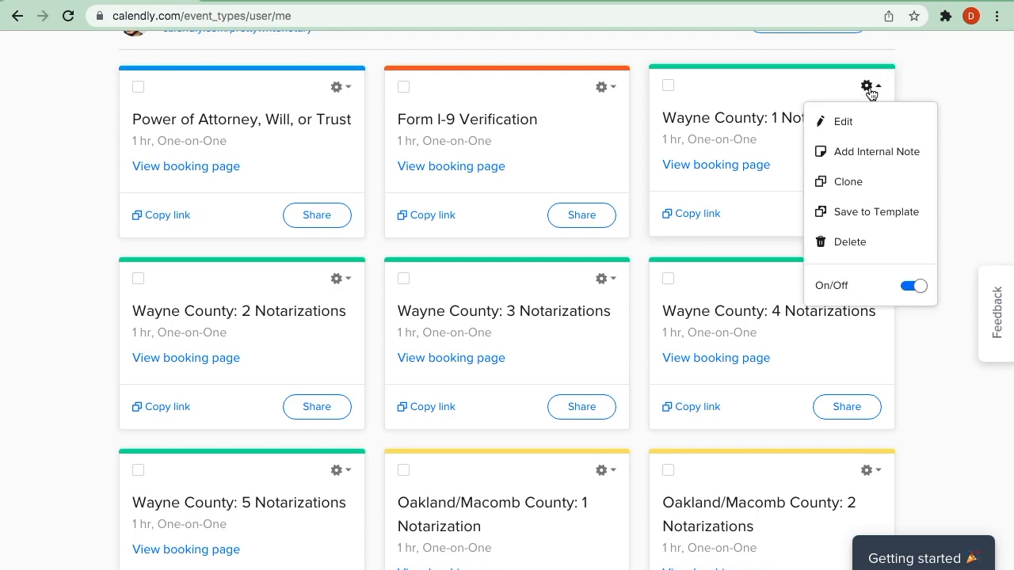
left_click(849, 184)
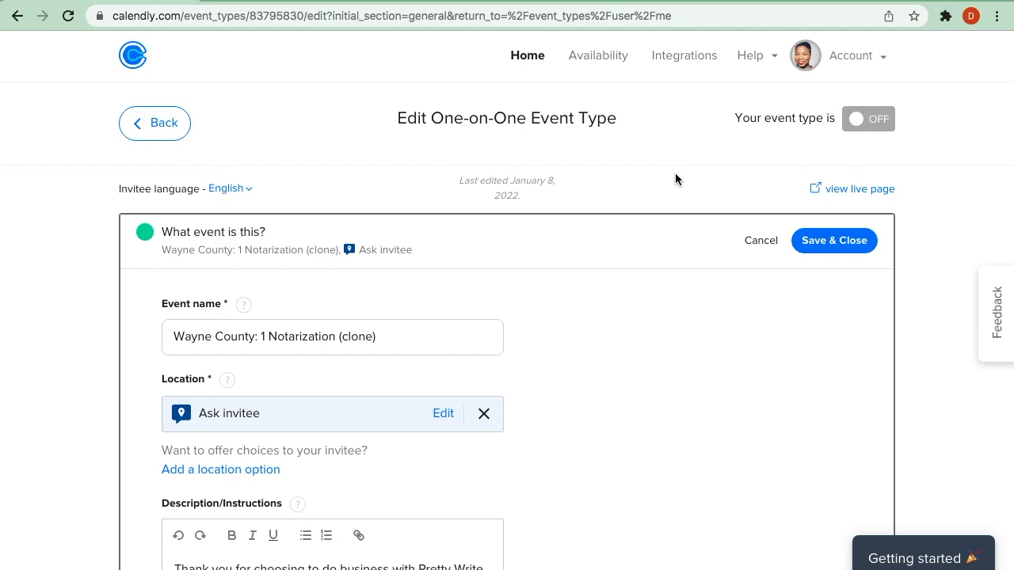
- Rename the cloned event type as "Wayne County: 2 Notarizations"
scroll(648, 308, "down", 2)
scroll(648, 309, "down", 1)
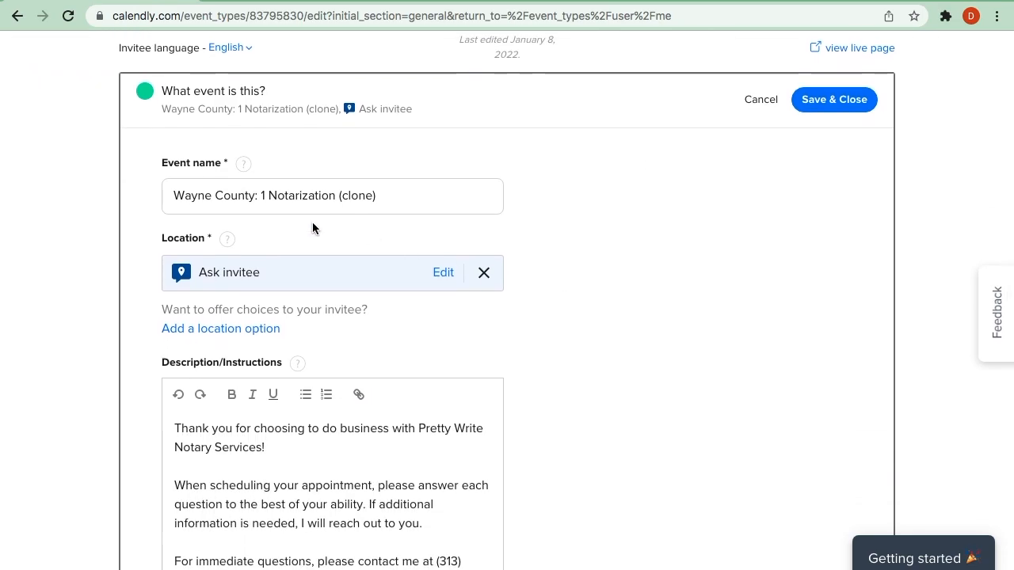
left_click(336, 198)
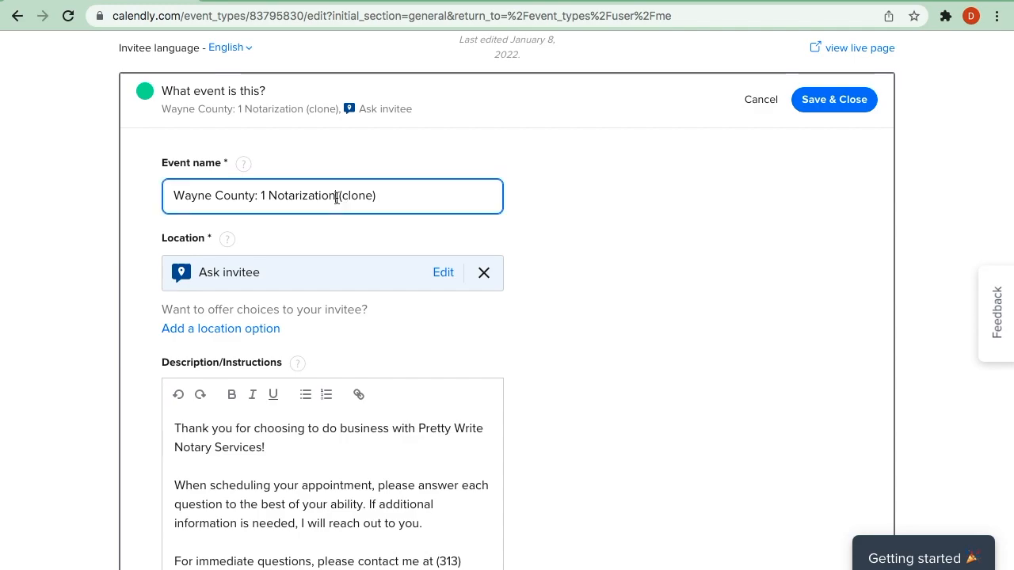
type("s")
key("Left")
key("Left")
key("Left")
key("Left")
key("Left")
key("Left")
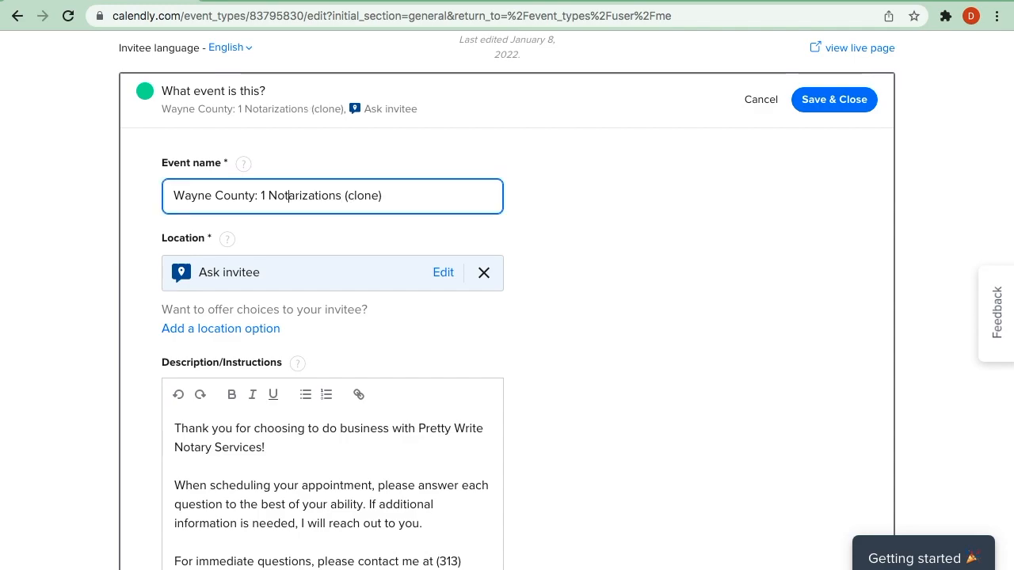
key("BackSpace")
type("2")
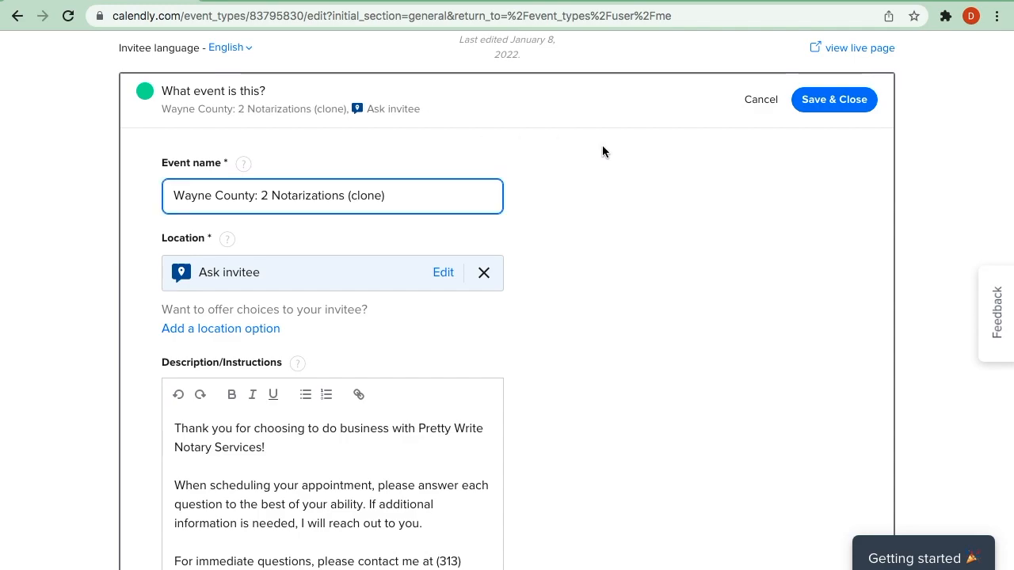
left_click(400, 195)
key("BackSpace")
key("BackSpace")
key("BackSpace")
key("BackSpace")
key("BackSpace")
key("BackSpace")
key("BackSpace")
key("BackSpace")
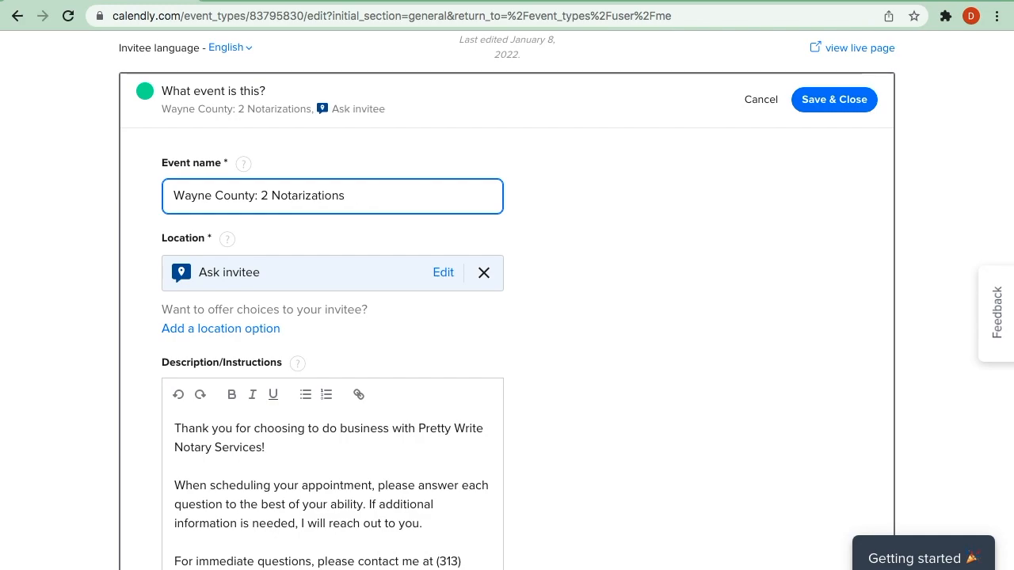
- Set the cloned event type's link ending to "wayne2", and discard the unsaved changes to its name and link
scroll(556, 336, "down", 4)
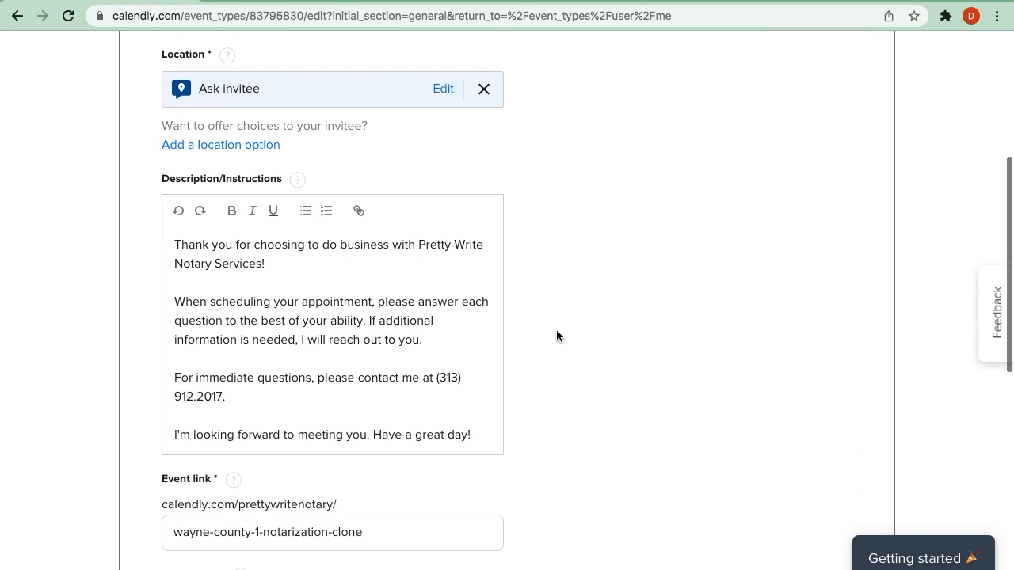
scroll(556, 336, "down", 1)
left_click_drag(381, 356, 168, 355)
type("wayne2")
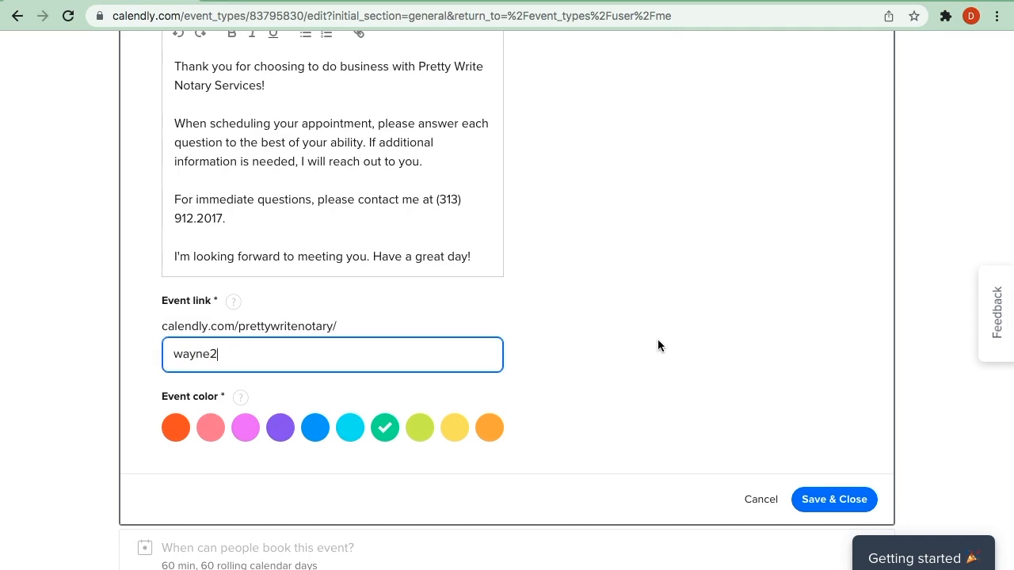
scroll(657, 342, "down", 2)
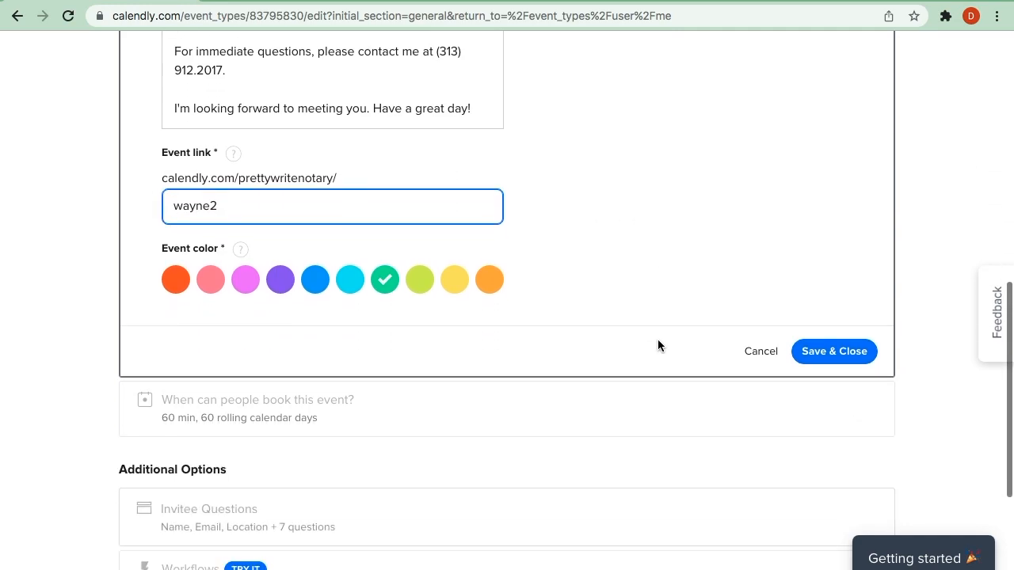
scroll(585, 339, "down", 4)
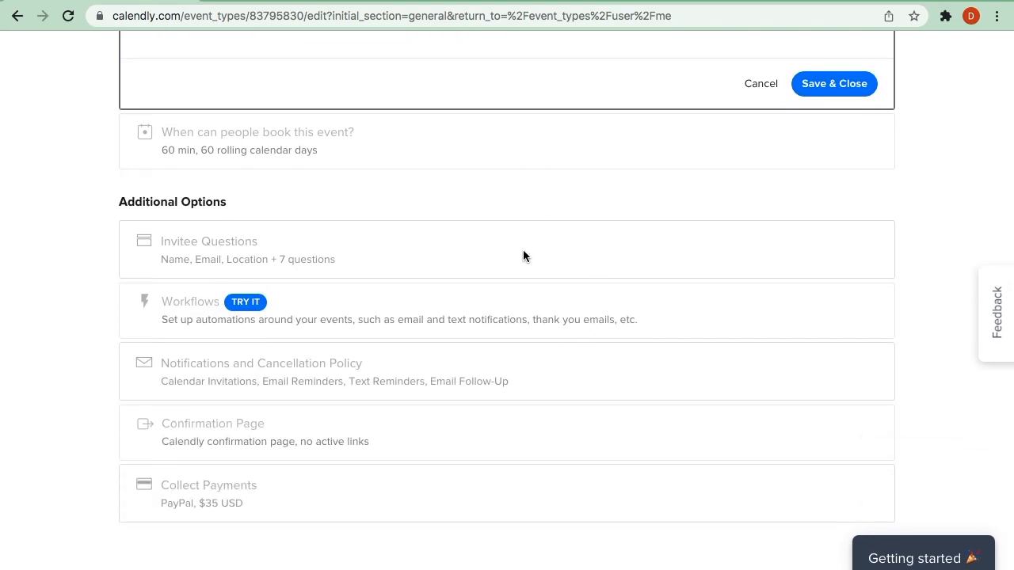
left_click(762, 85)
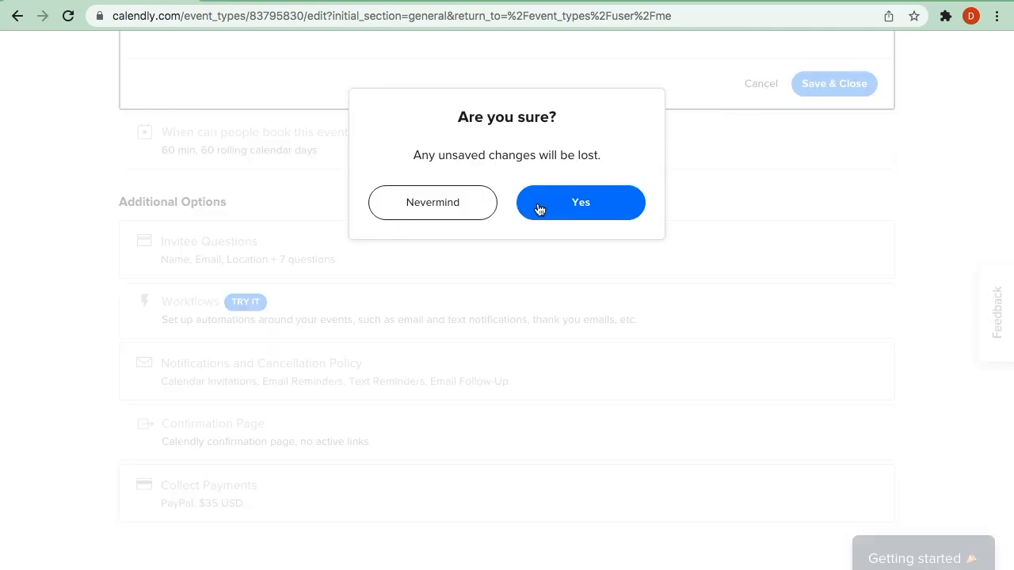
left_click(603, 211)
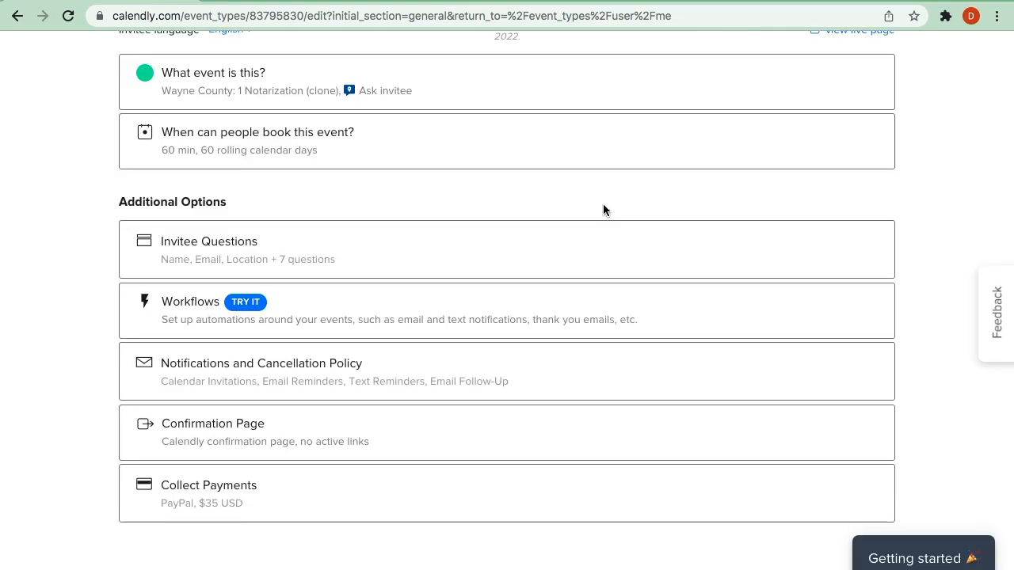
- Open the cloned event type's Invitee Questions and review the contact fields, all the custom questions and their answer options
left_click(651, 260)
scroll(558, 358, "down", 3)
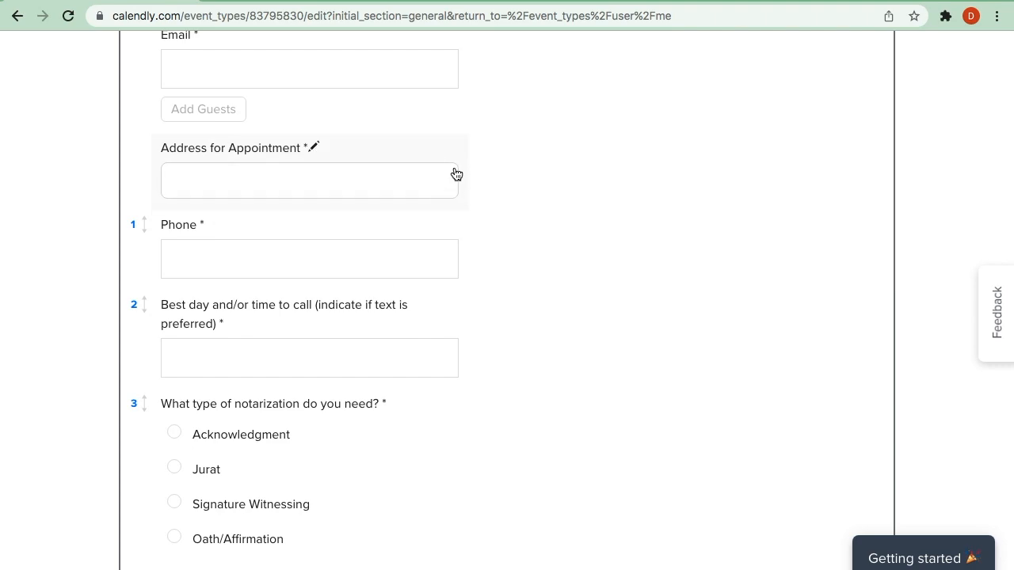
scroll(542, 261, "down", 7)
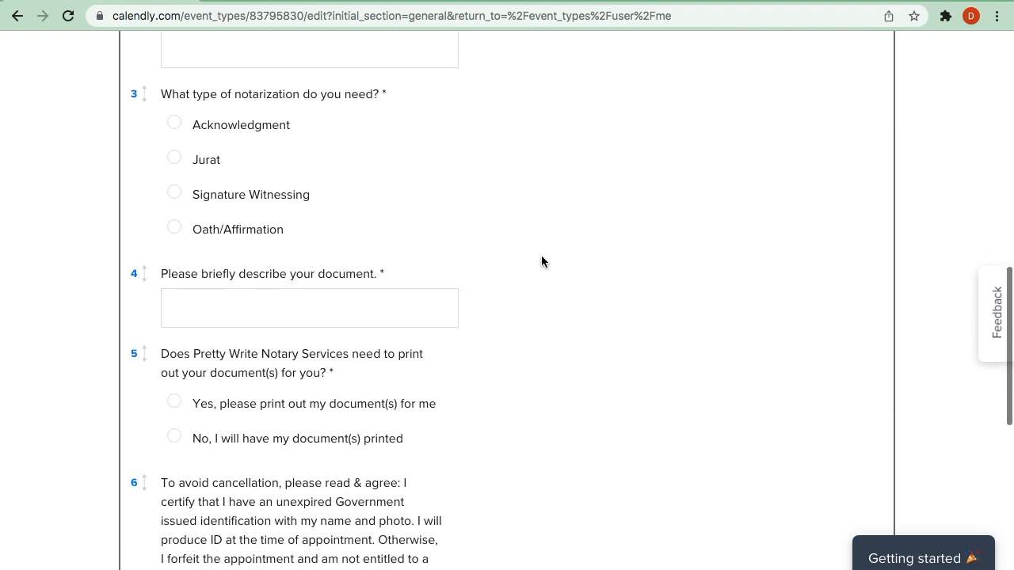
scroll(541, 261, "down", 3)
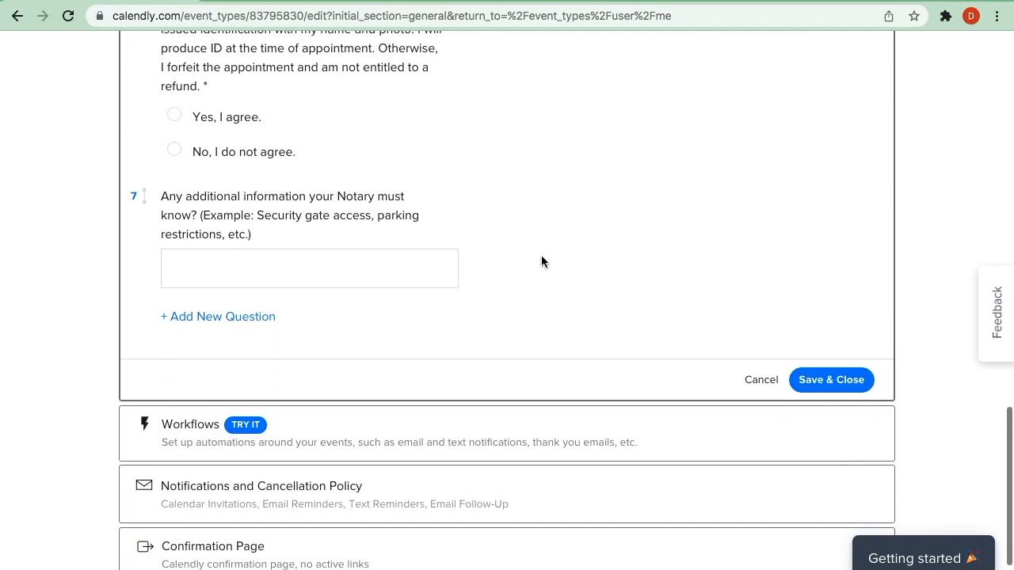
scroll(541, 261, "down", 1)
scroll(541, 261, "down", 1)
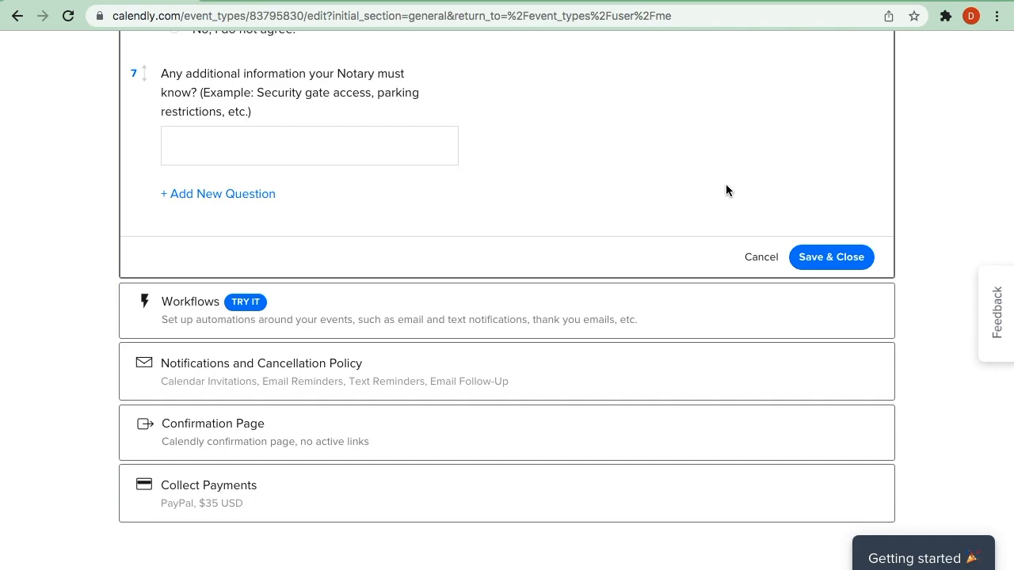
scroll(726, 184, "up", 1)
scroll(725, 184, "down", 1)
scroll(726, 184, "up", 6)
scroll(726, 190, "up", 9)
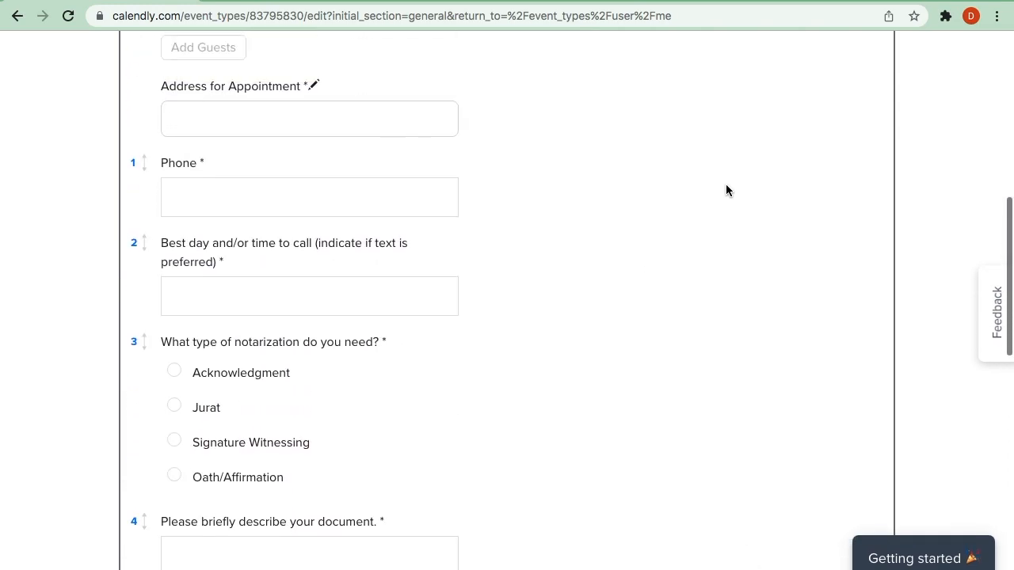
scroll(725, 190, "up", 4)
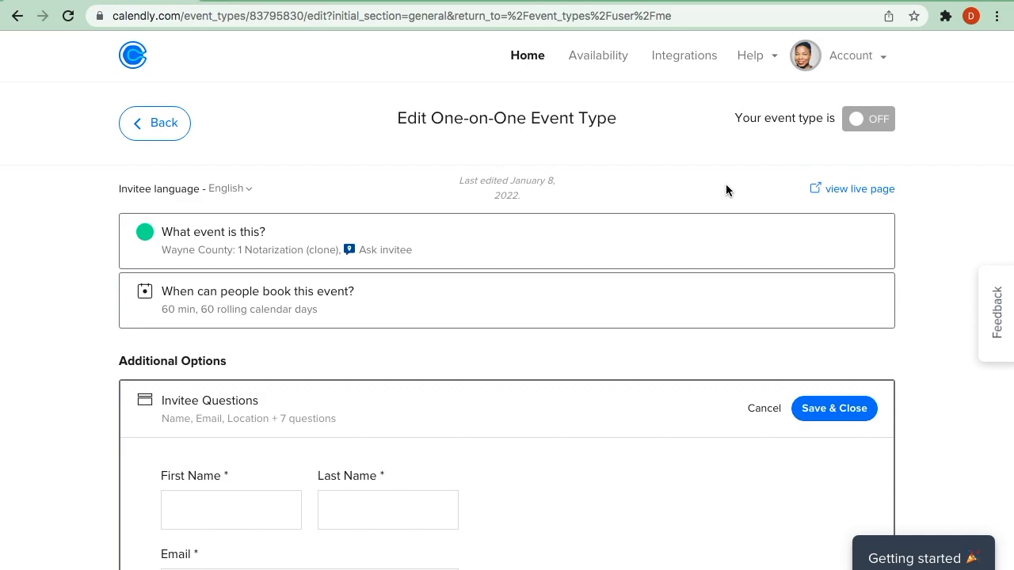
- Return to the event types list and delete the Wayne County: 1 Notarization (clone) event type
left_click(155, 127)
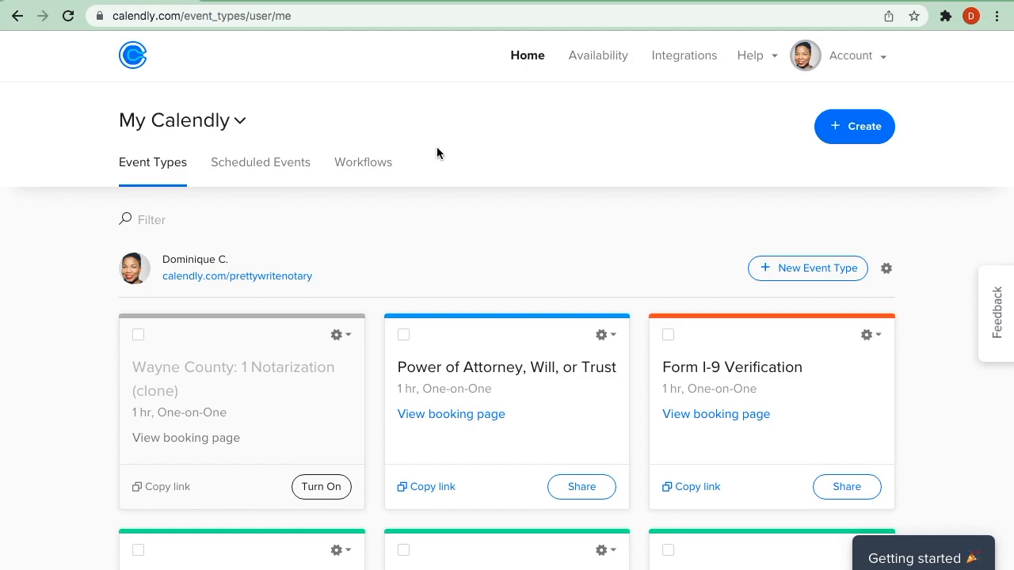
left_click(337, 335)
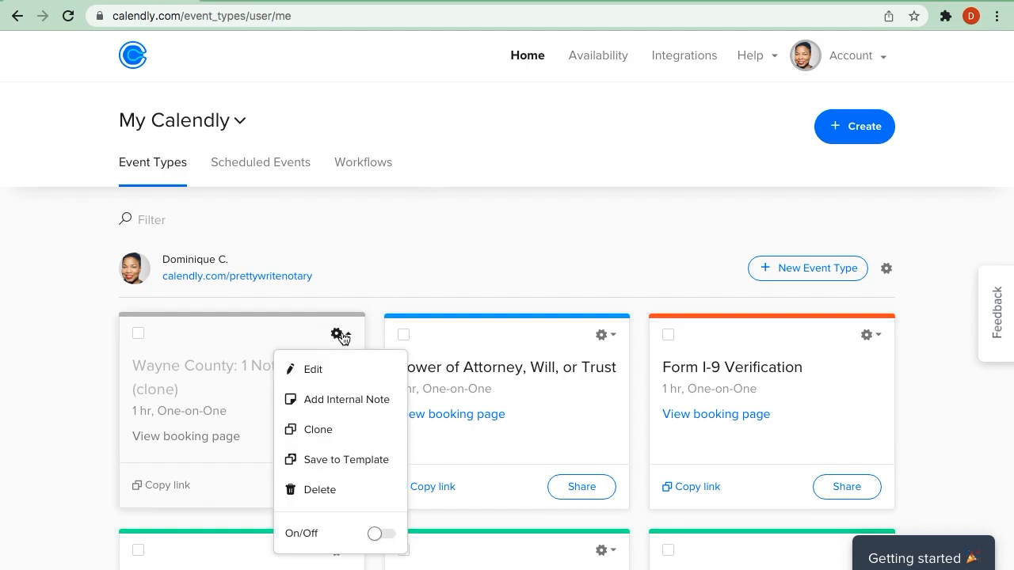
left_click(315, 490)
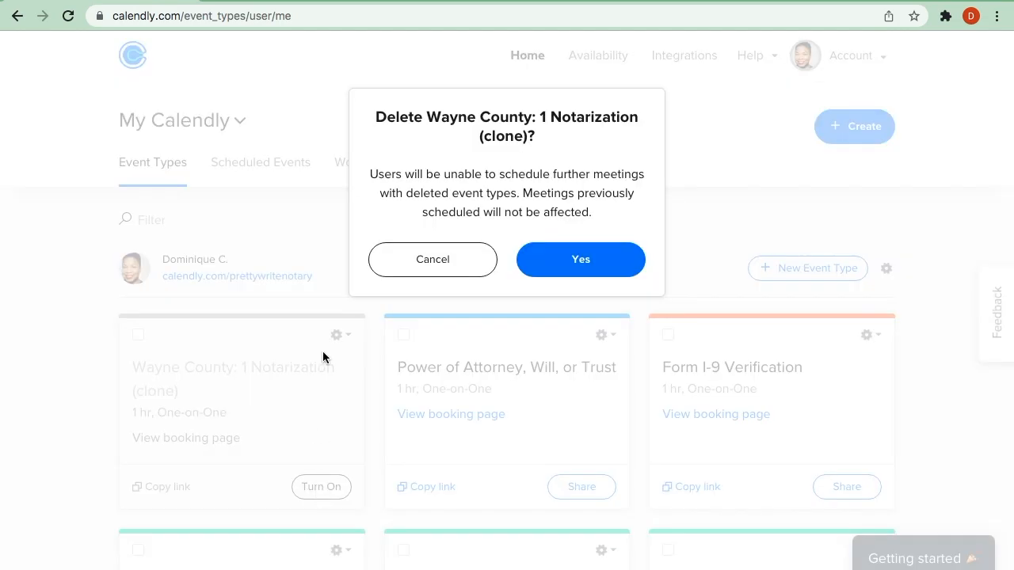
left_click(596, 261)
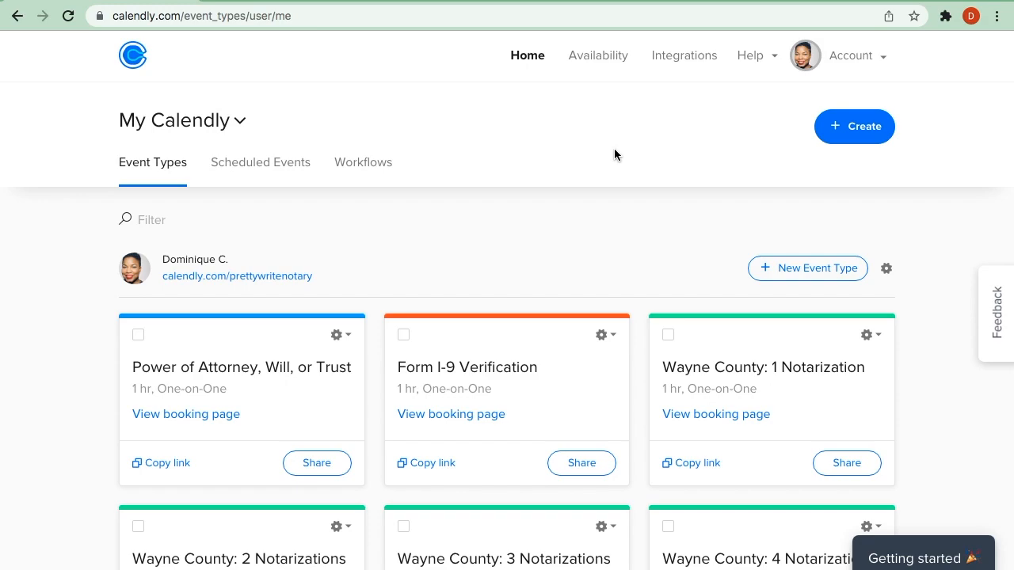
- Open the Availability page and review the Working hours schedule's weekly hours for each day
left_click(594, 57)
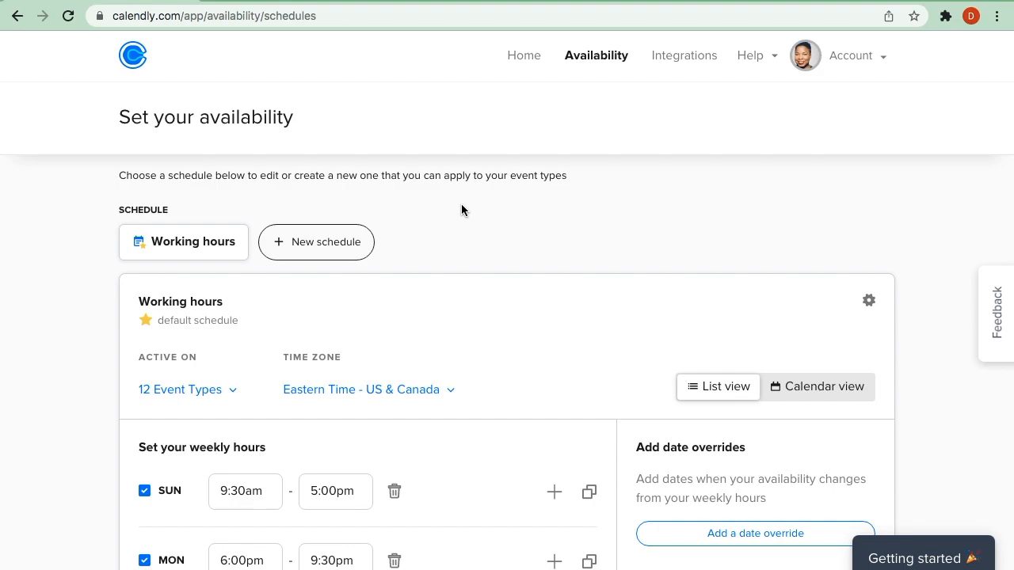
scroll(462, 208, "down", 2)
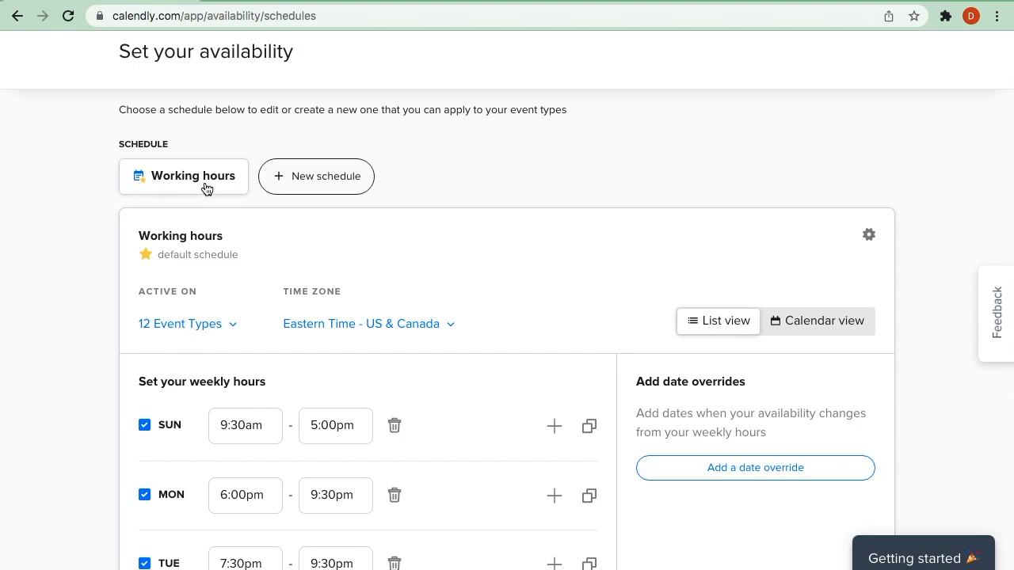
scroll(105, 292, "down", 4)
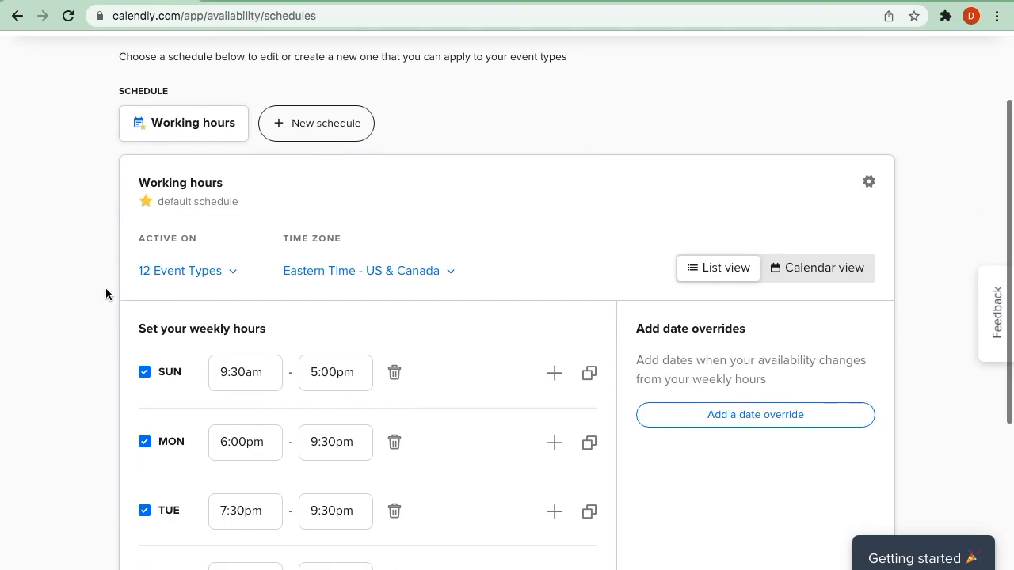
scroll(105, 291, "down", 3)
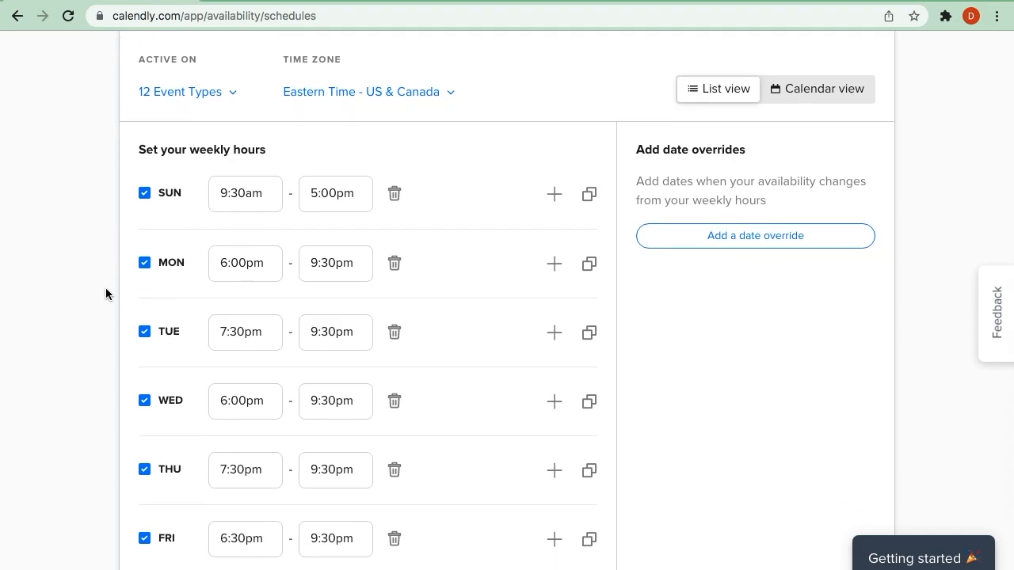
scroll(106, 293, "up", 4)
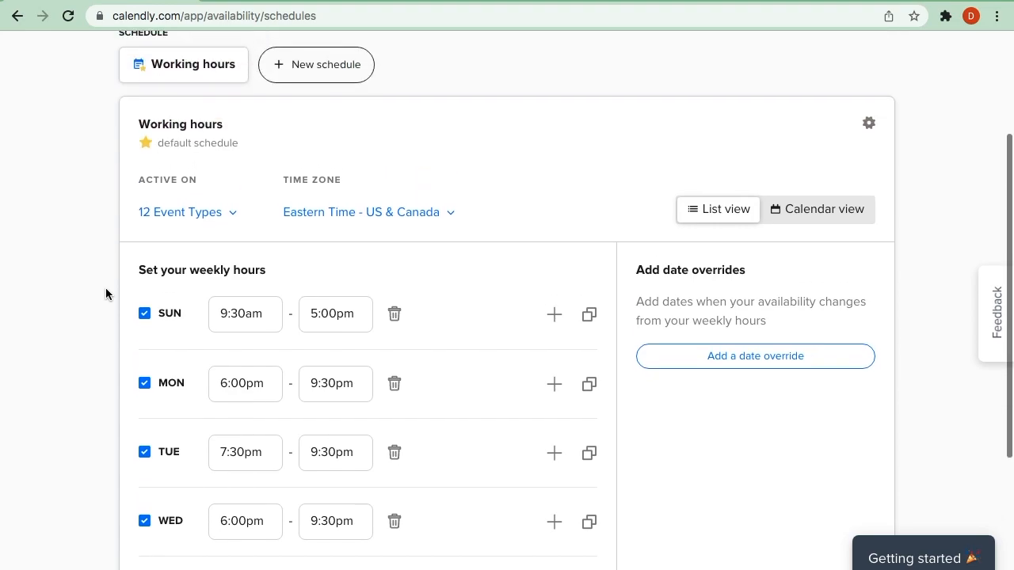
scroll(105, 285, "up", 1)
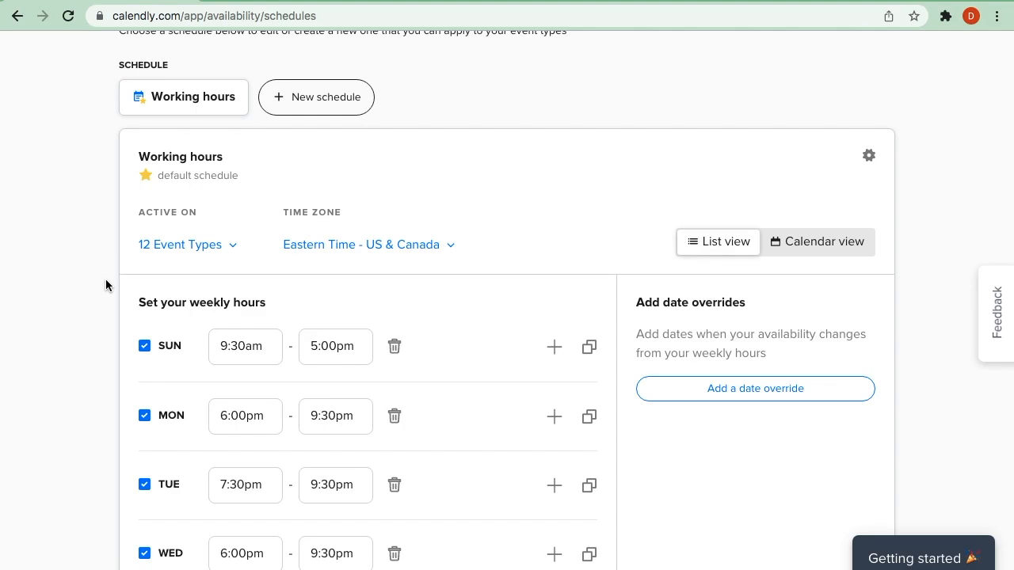
scroll(105, 331, "down", 6)
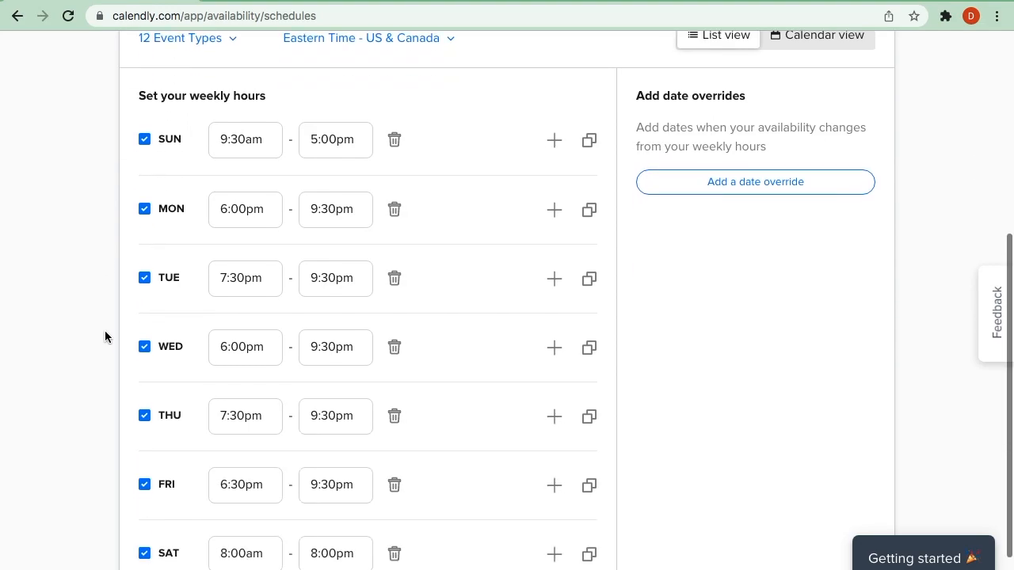
scroll(92, 285, "up", 6)
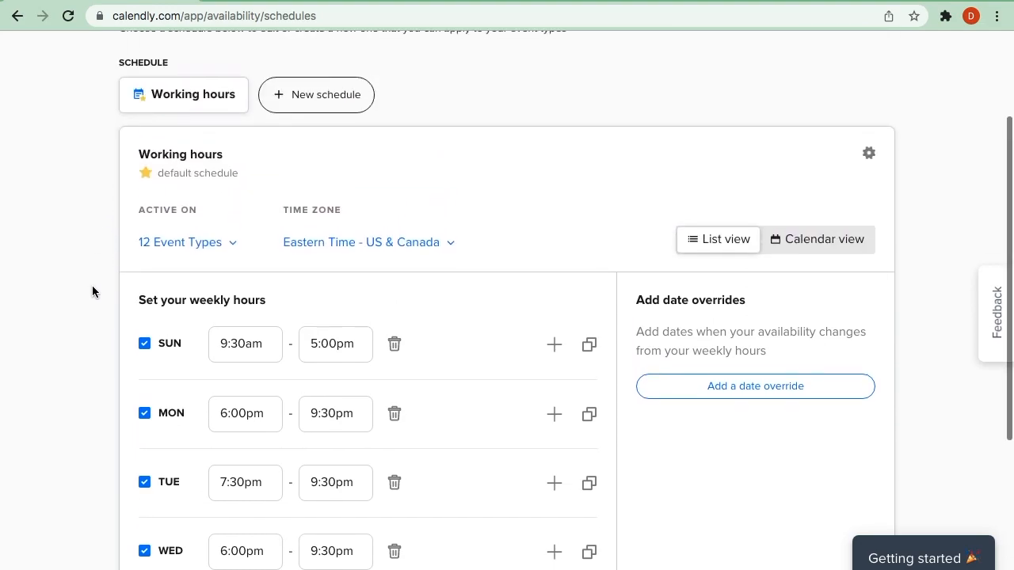
scroll(92, 292, "up", 1)
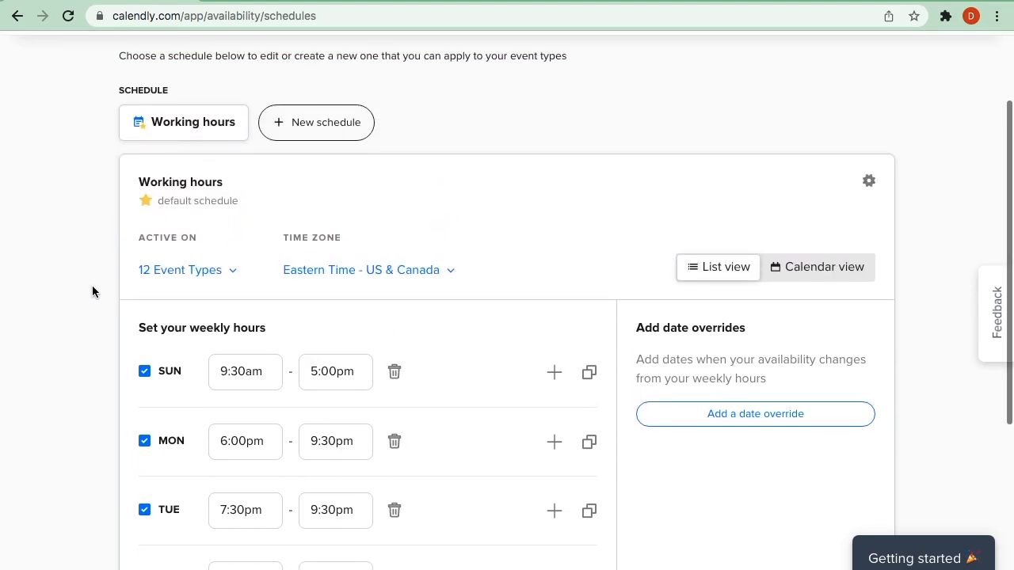
- Try deselecting Power of Attorney, Form I-9, Wayne County 2–5 and Oakland/Macomb County 1–3 from the Working hours schedule, and close the list without applying
left_click(230, 273)
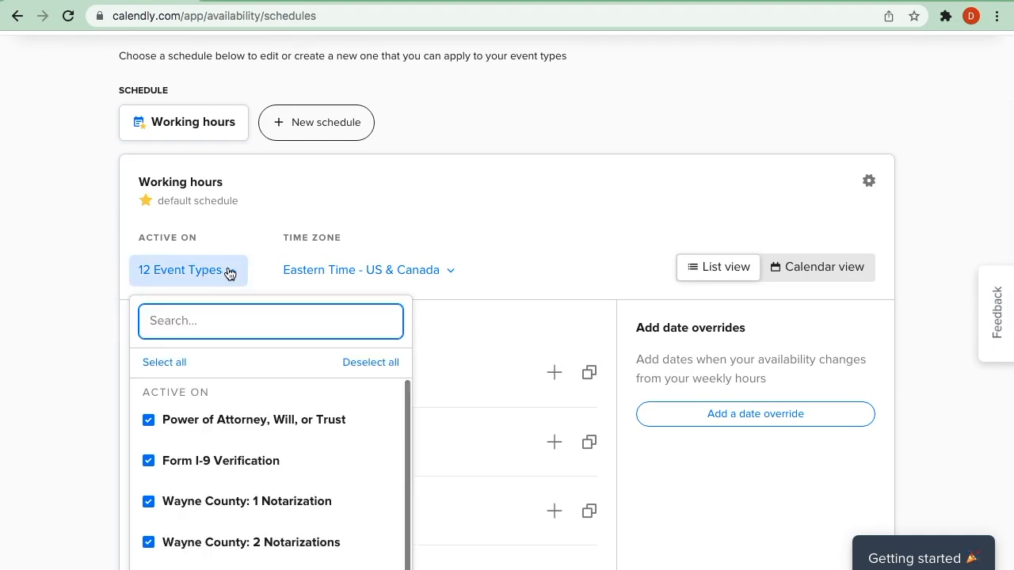
scroll(230, 273, "down", 6)
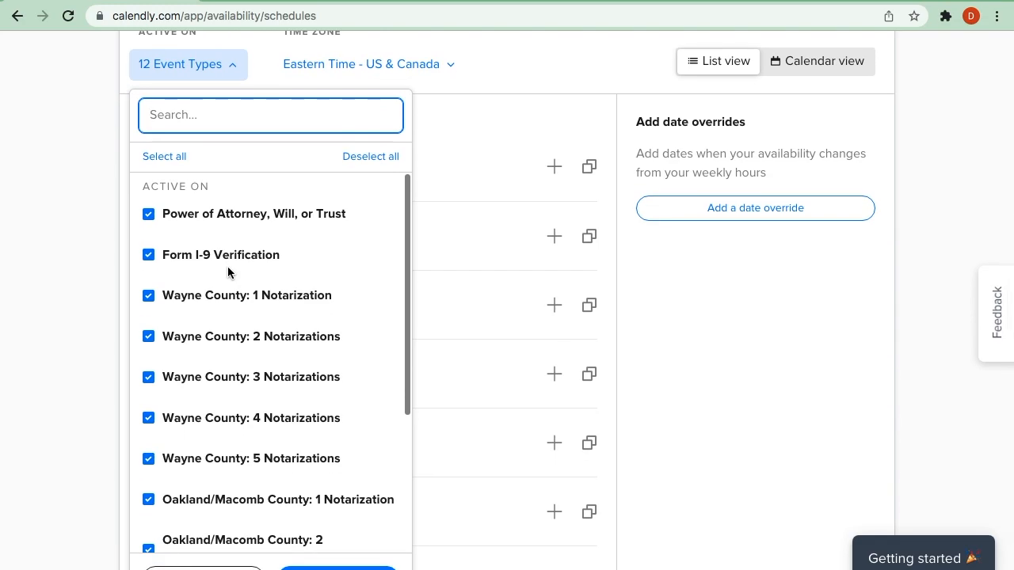
left_click(148, 214)
left_click(149, 257)
left_click(149, 378)
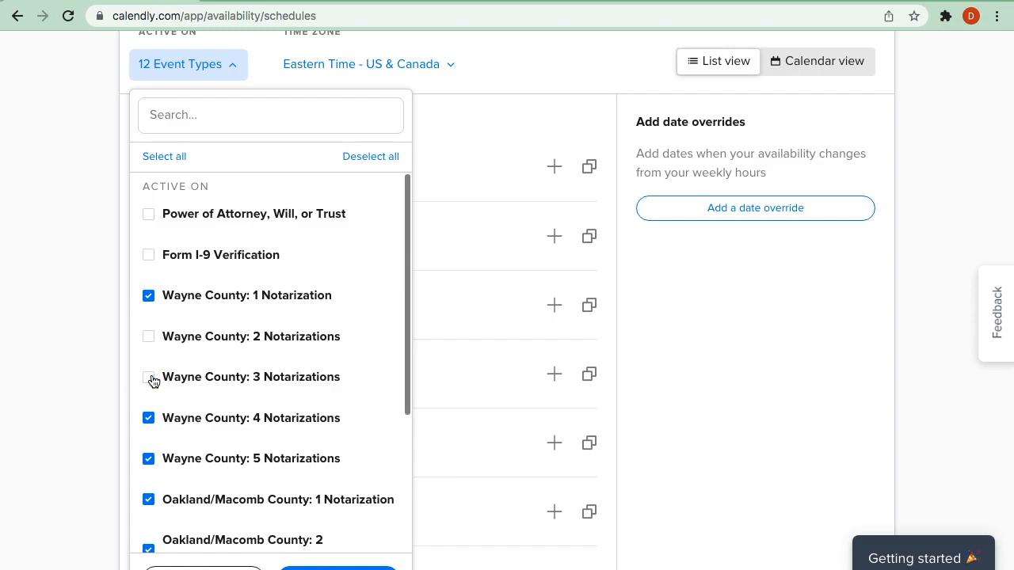
left_click(149, 418)
left_click(150, 461)
left_click(148, 499)
scroll(313, 481, "down", 3)
left_click(148, 364)
left_click(148, 420)
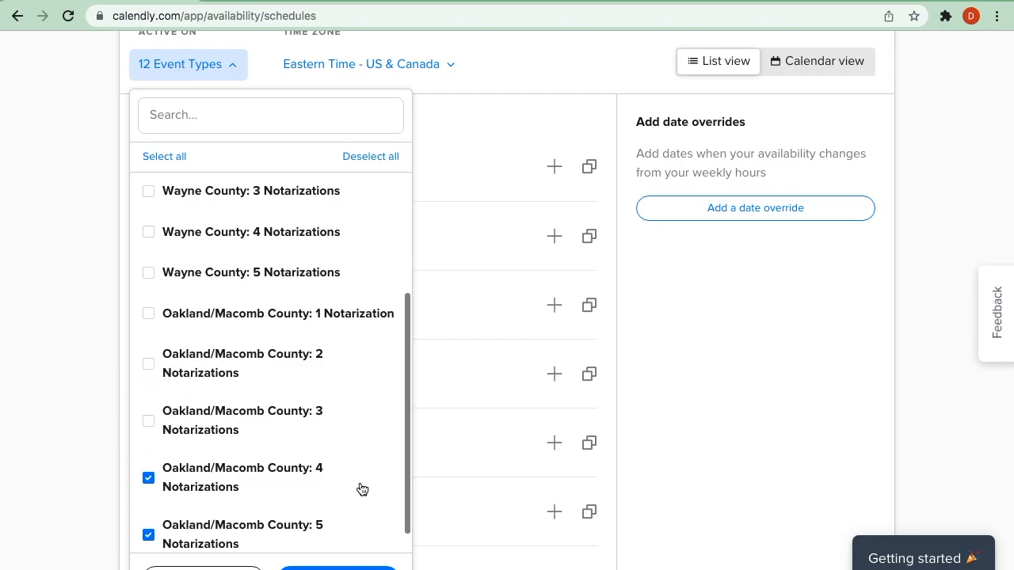
left_click(43, 291)
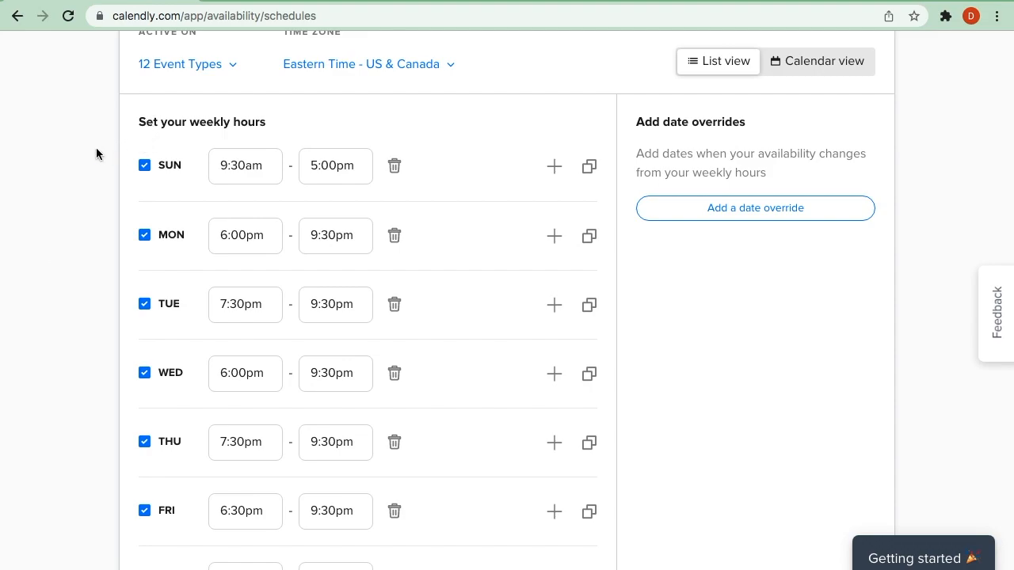
- Create a new availability schedule named "Working Hours Pt 2"
scroll(96, 153, "up", 3)
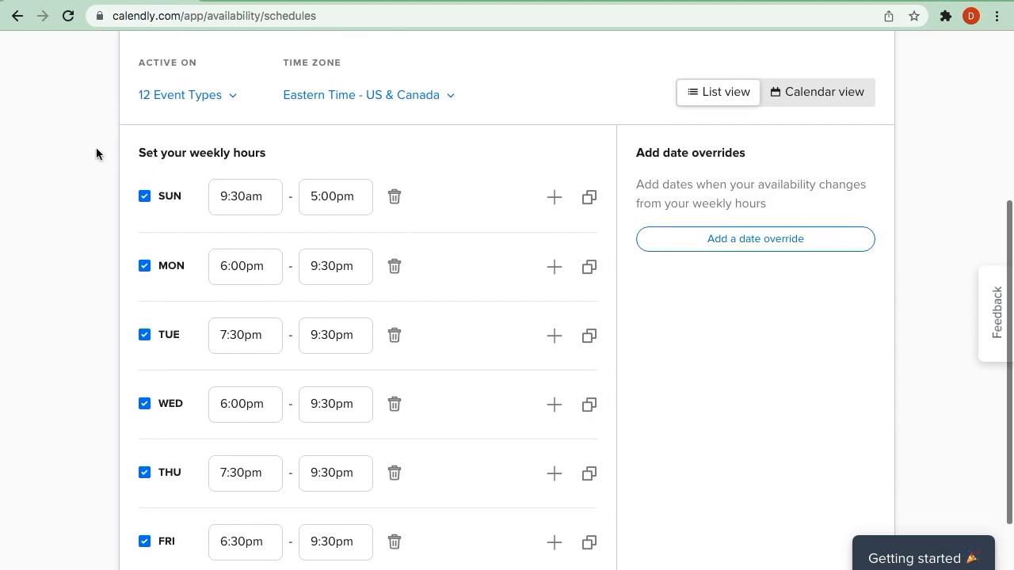
scroll(95, 153, "up", 1)
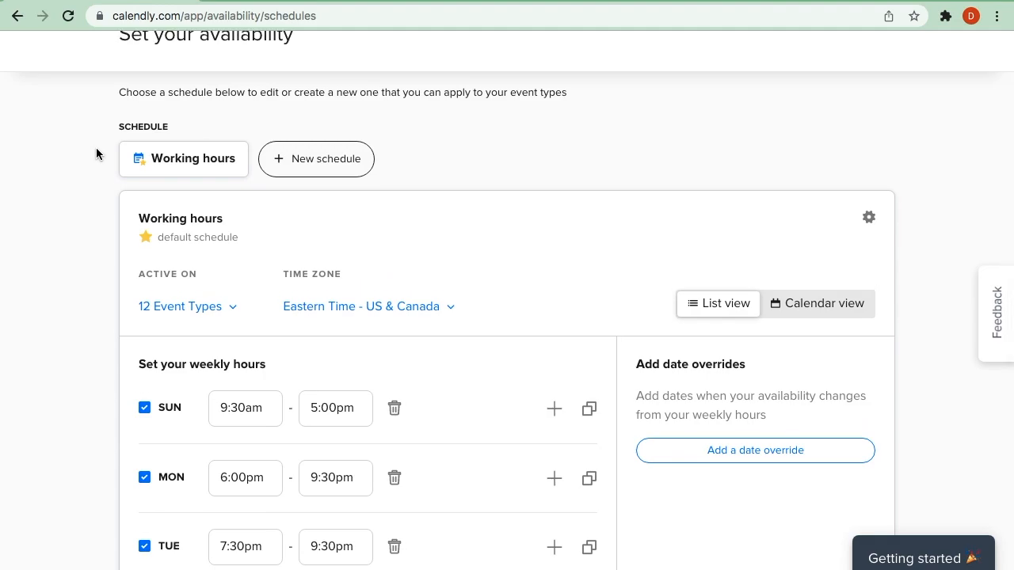
left_click(338, 158)
type("W")
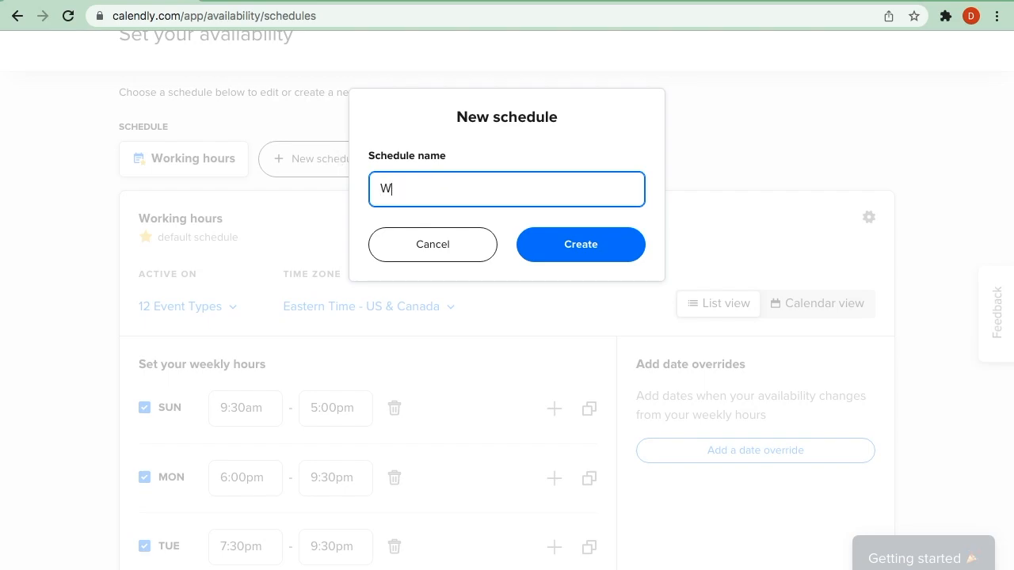
type("orkin g Hours Pt 2")
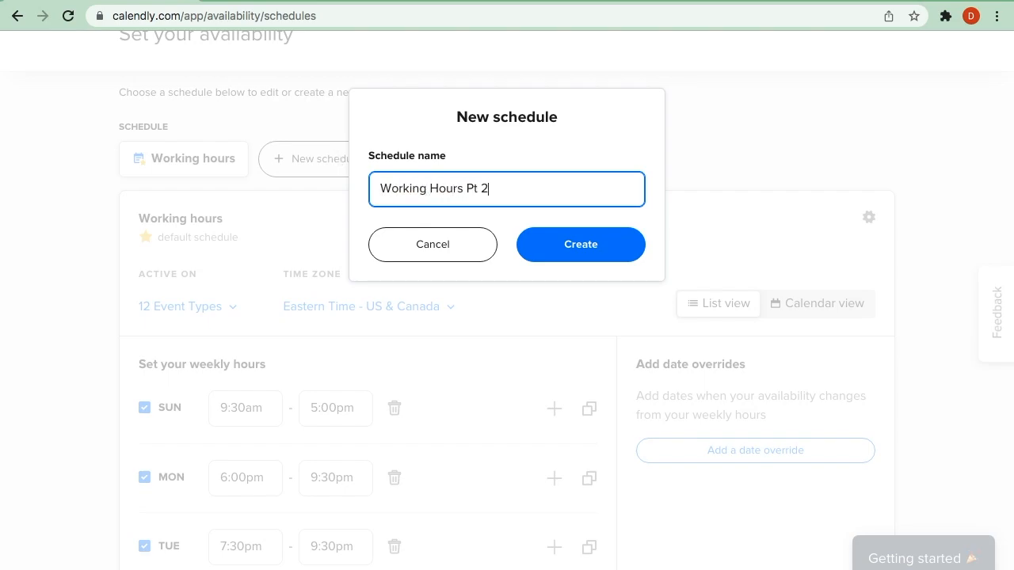
left_click(606, 258)
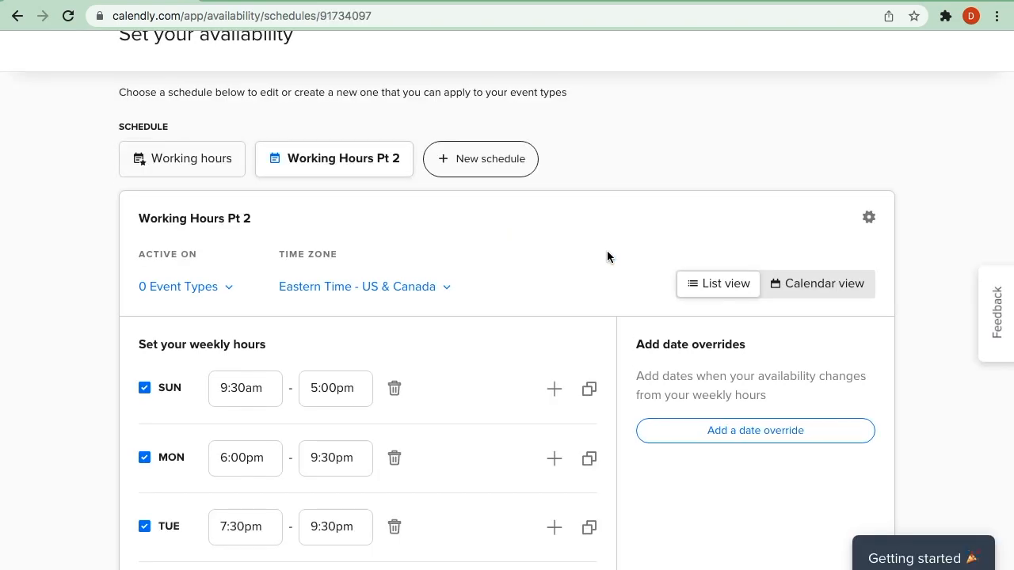
- Compare the Working hours schedule with the Working Hours Pt 2 schedule, ending on Pt 2's weekly hours
left_click(198, 155)
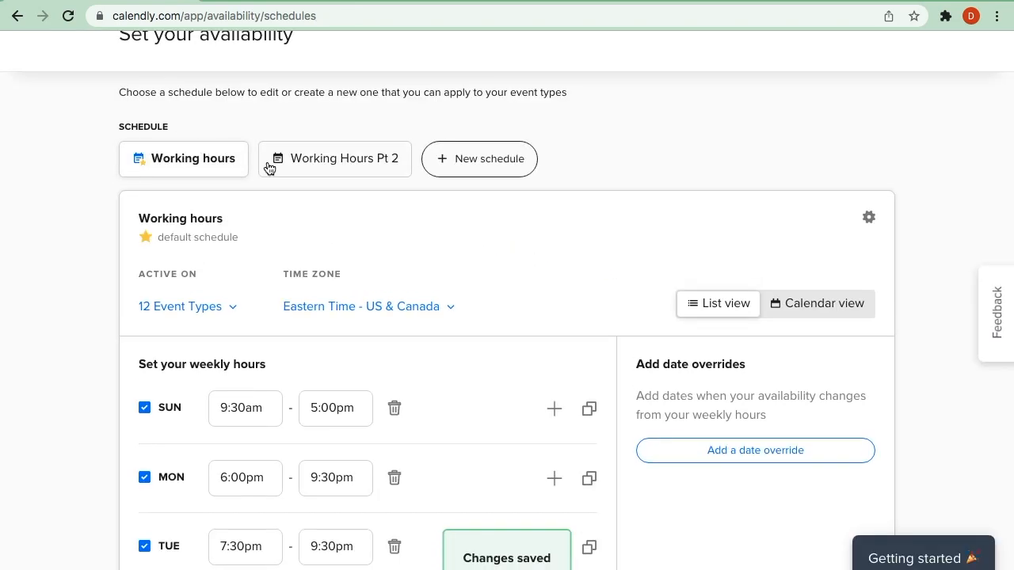
left_click(328, 164)
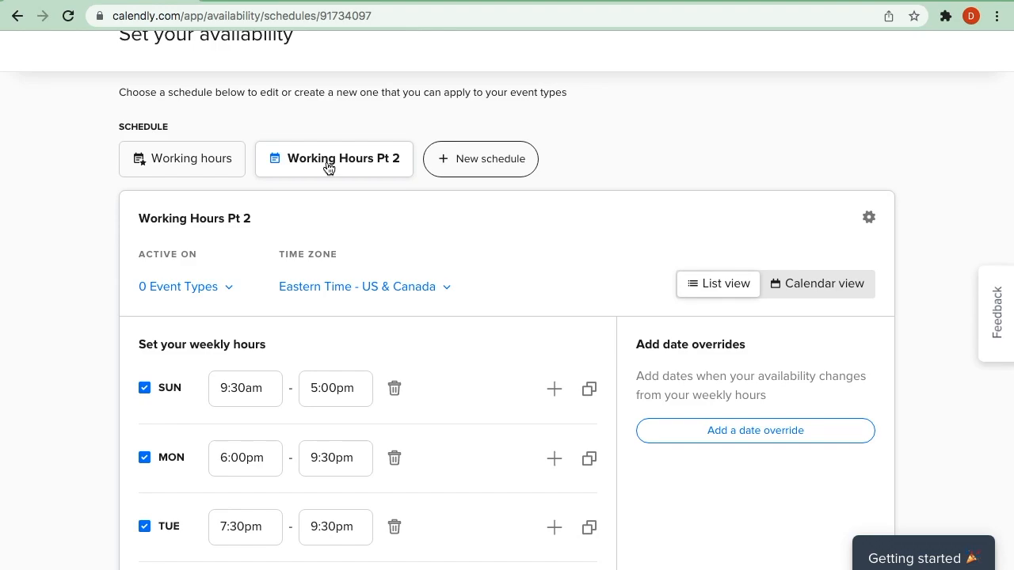
scroll(256, 341, "down", 1)
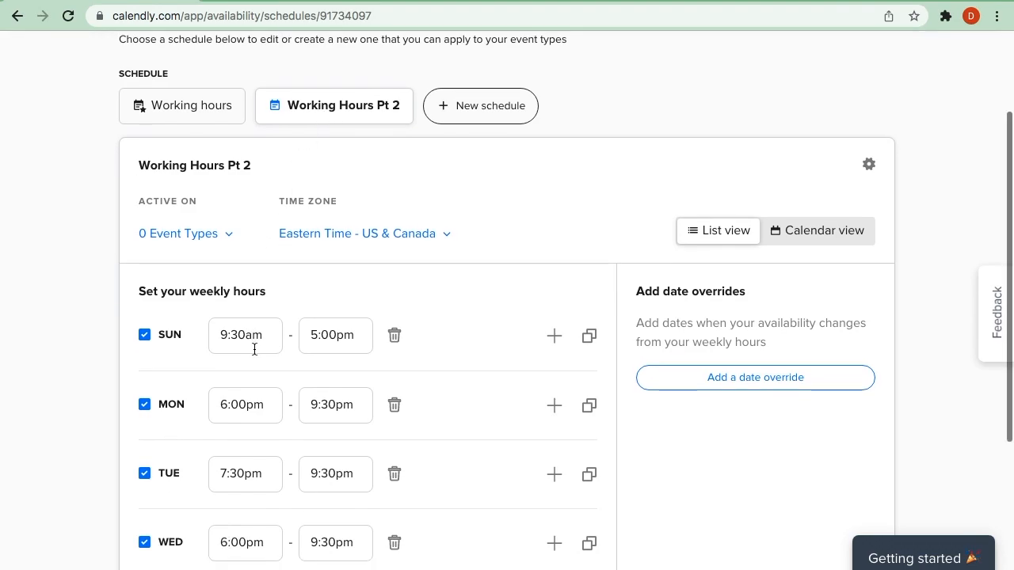
scroll(254, 349, "down", 1)
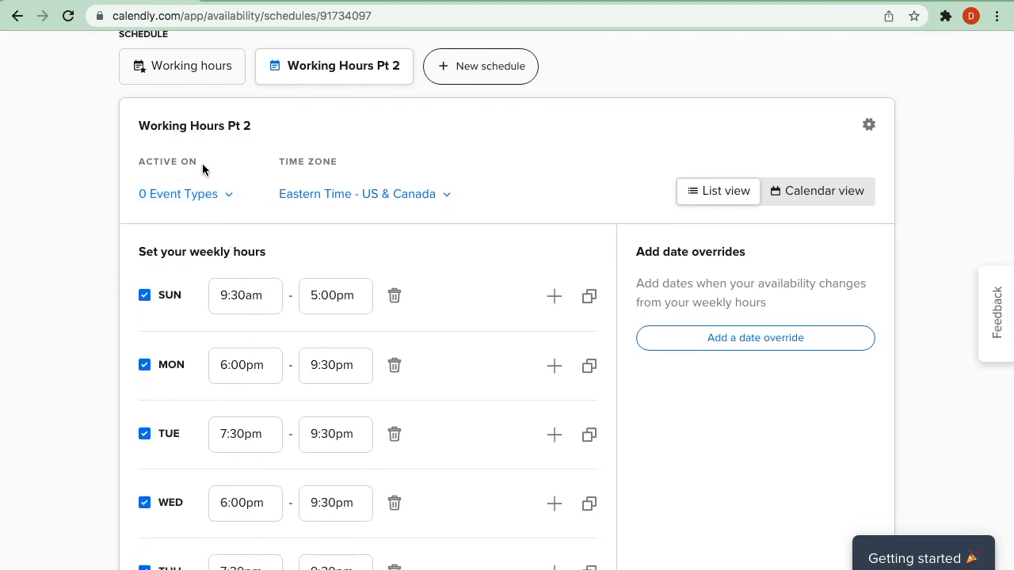
- Try selecting Wayne County: 2 Notarizations and 3 Notarizations for the Working Hours Pt 2 schedule, and close the list without applying
left_click(208, 194)
scroll(212, 372, "down", 3)
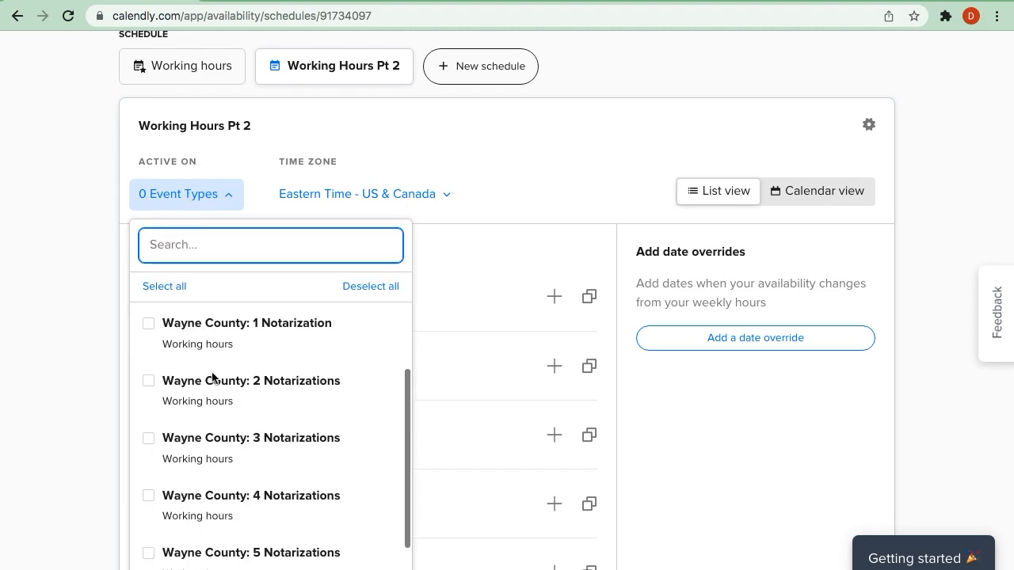
left_click(148, 382)
left_click(149, 440)
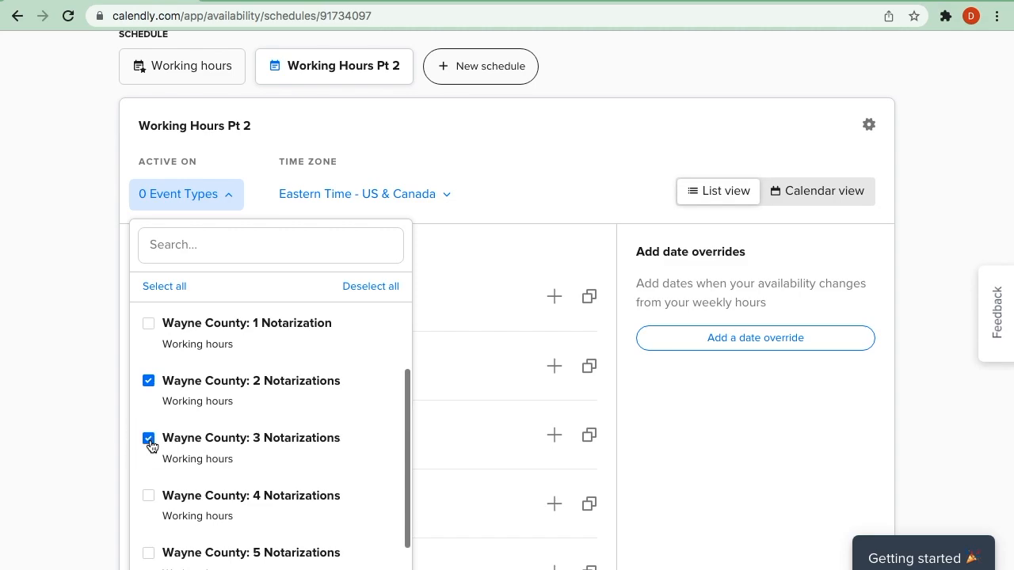
left_click_drag(241, 398, 164, 397)
left_click(535, 164)
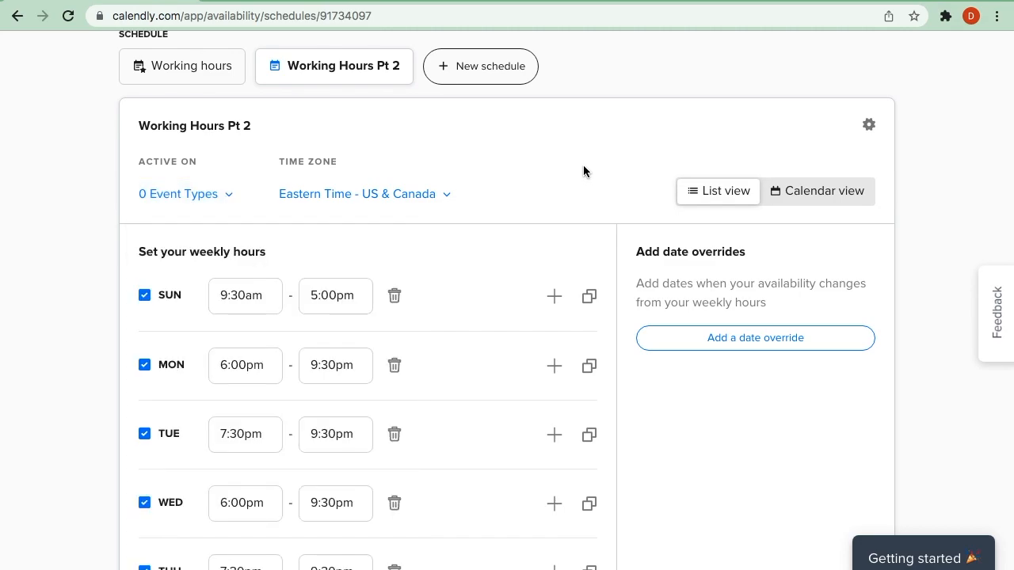
- Start a date override on the Working hours schedule and make January 15, 2022 unavailable by removing its hours
scroll(583, 171, "down", 2)
scroll(582, 171, "up", 2)
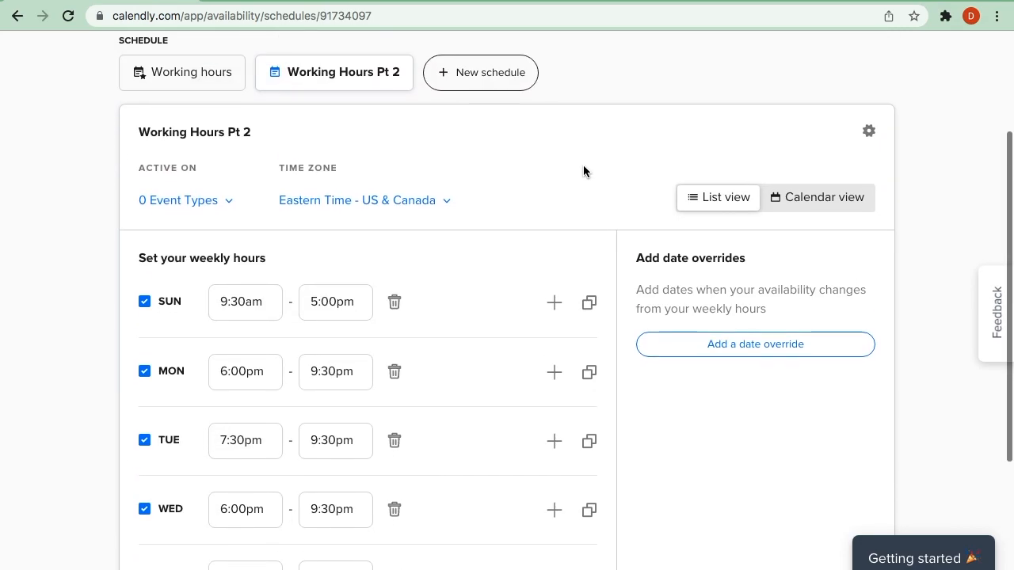
left_click(193, 73)
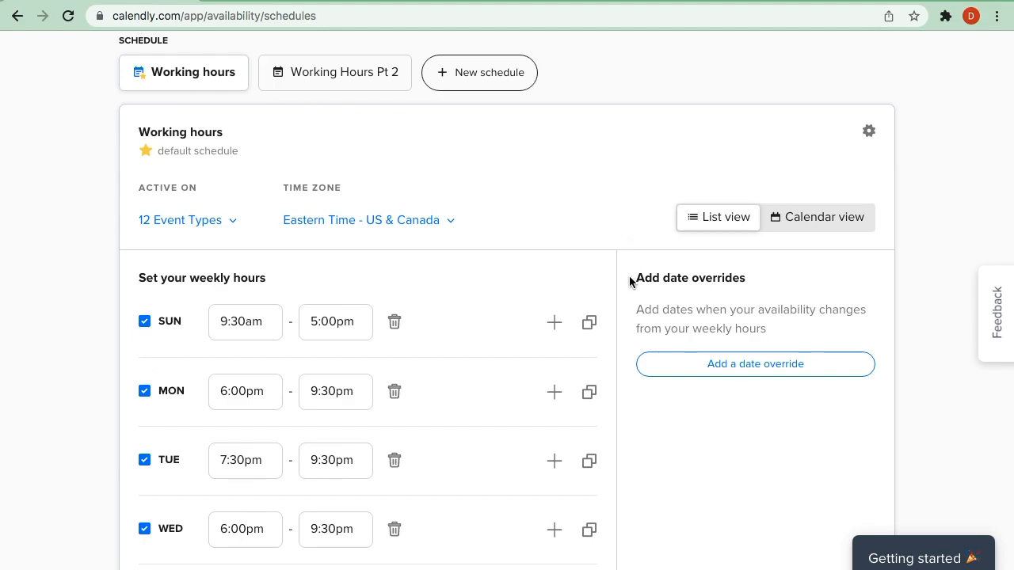
left_click(747, 371)
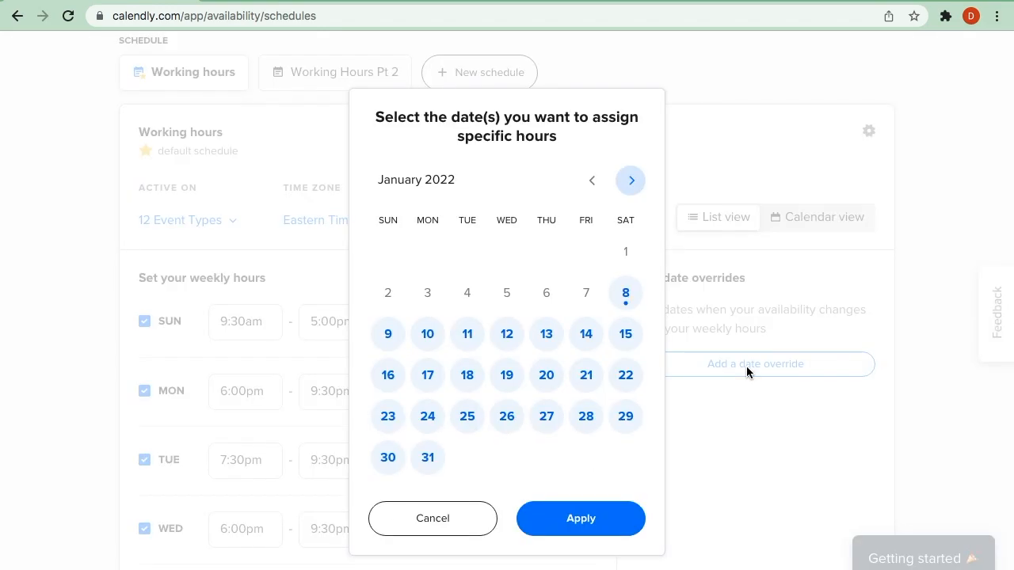
left_click(627, 339)
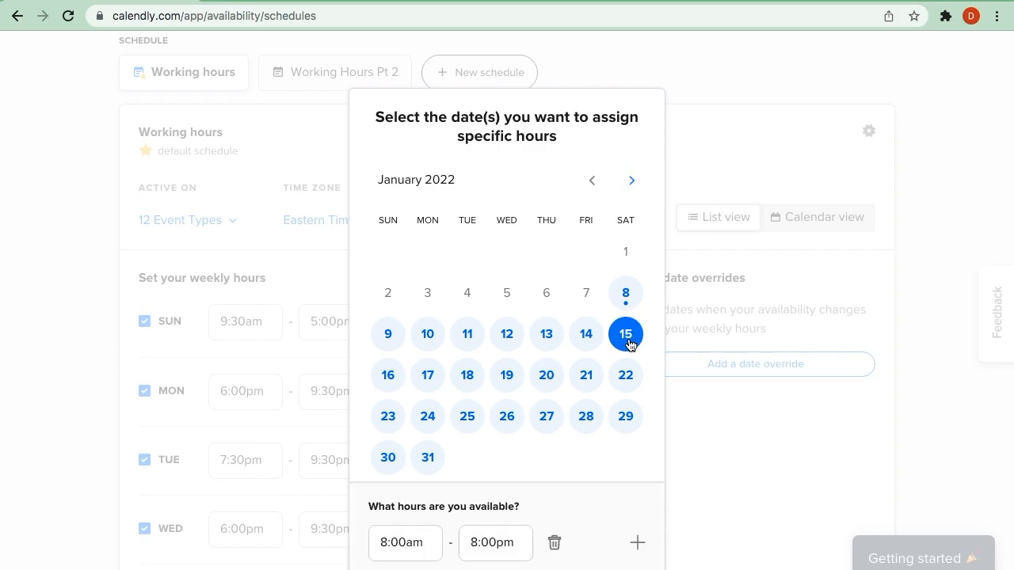
scroll(598, 440, "down", 3)
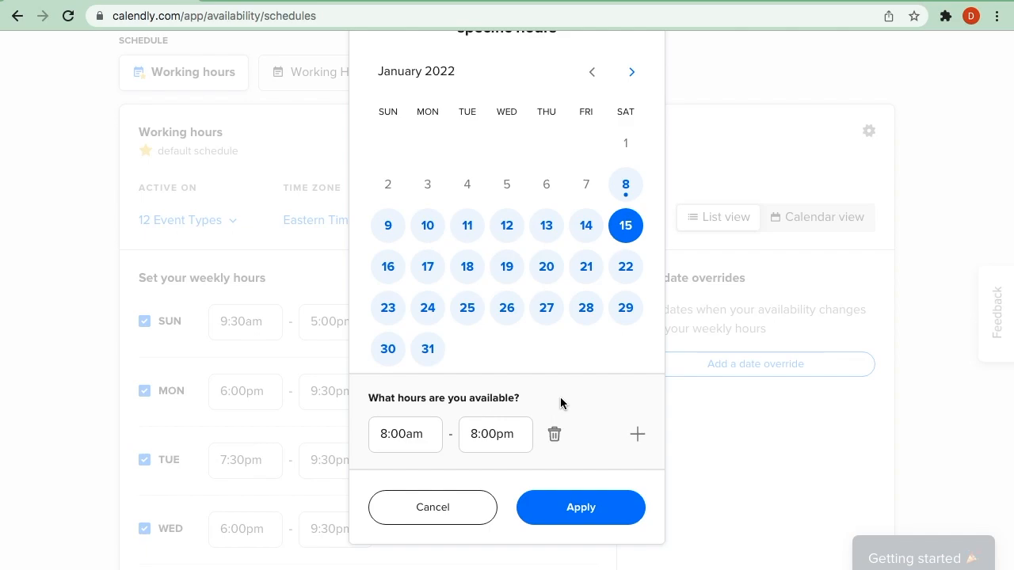
left_click(554, 434)
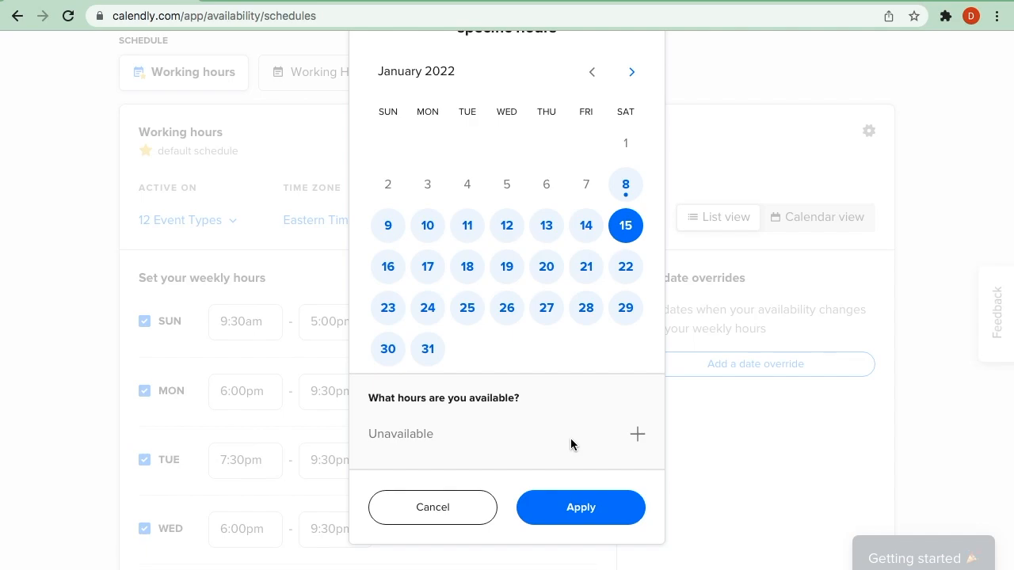
- Change the date override's selected day to only January 14, 2022, clearing January 15
left_click(587, 229)
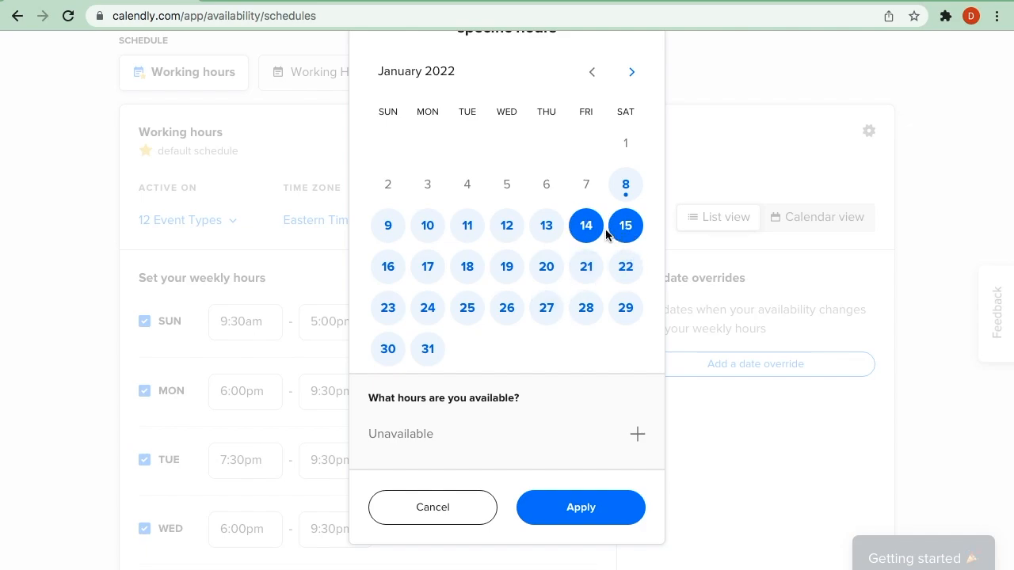
left_click(600, 230)
left_click(628, 227)
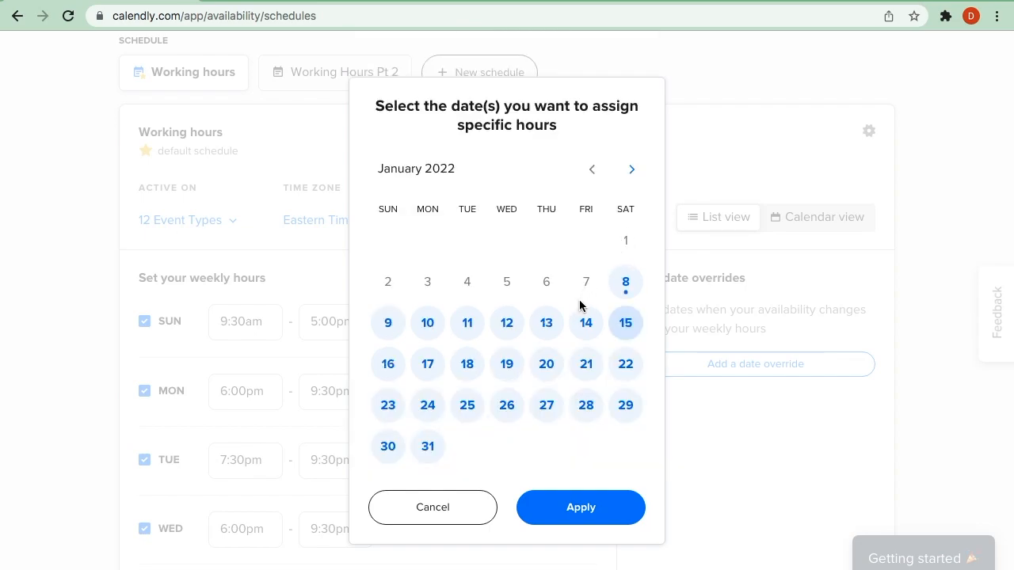
left_click(586, 325)
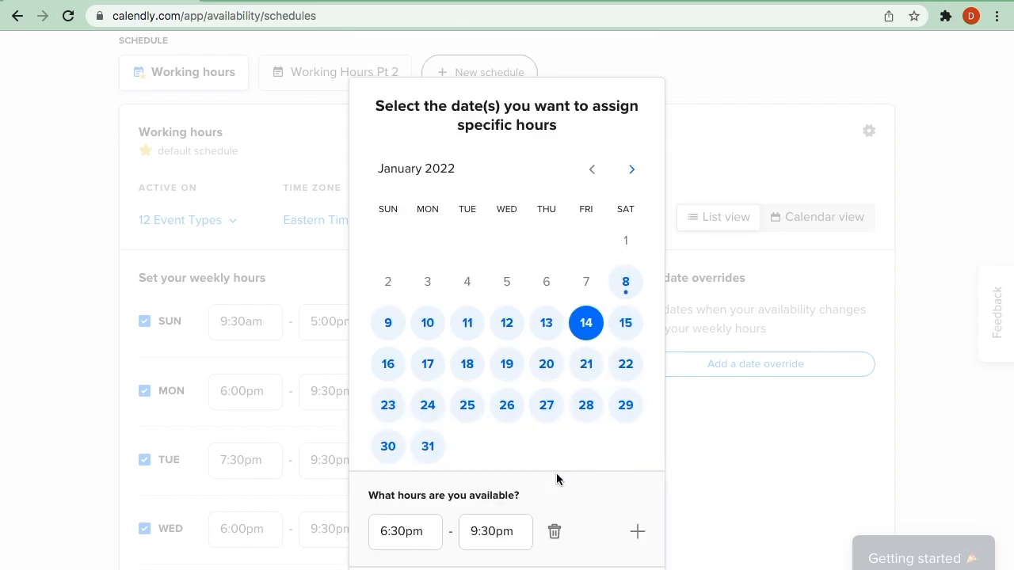
scroll(556, 473, "down", 2)
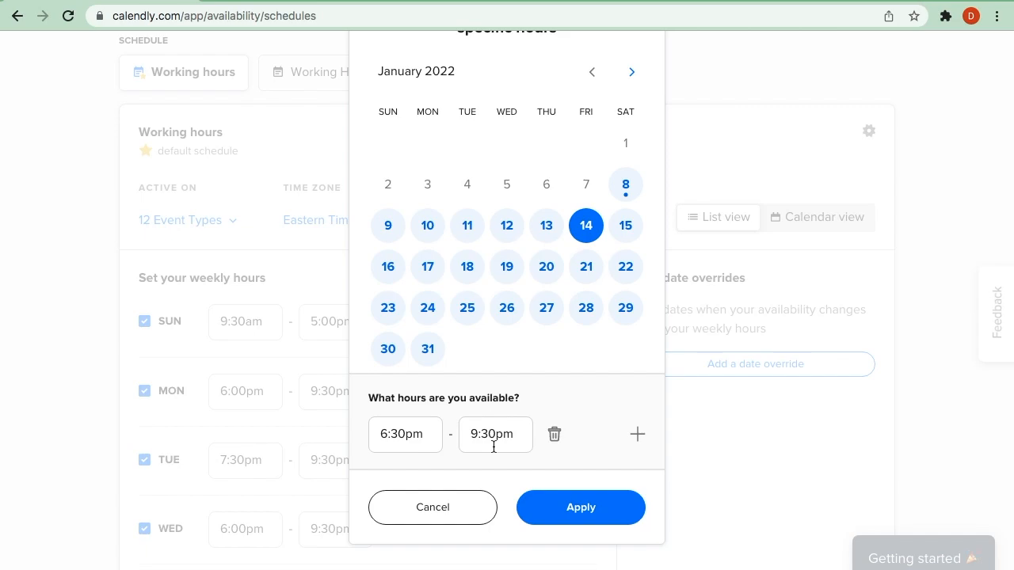
- Add a second time interval to the January 14 override with a start time of 9:00am
left_click(636, 436)
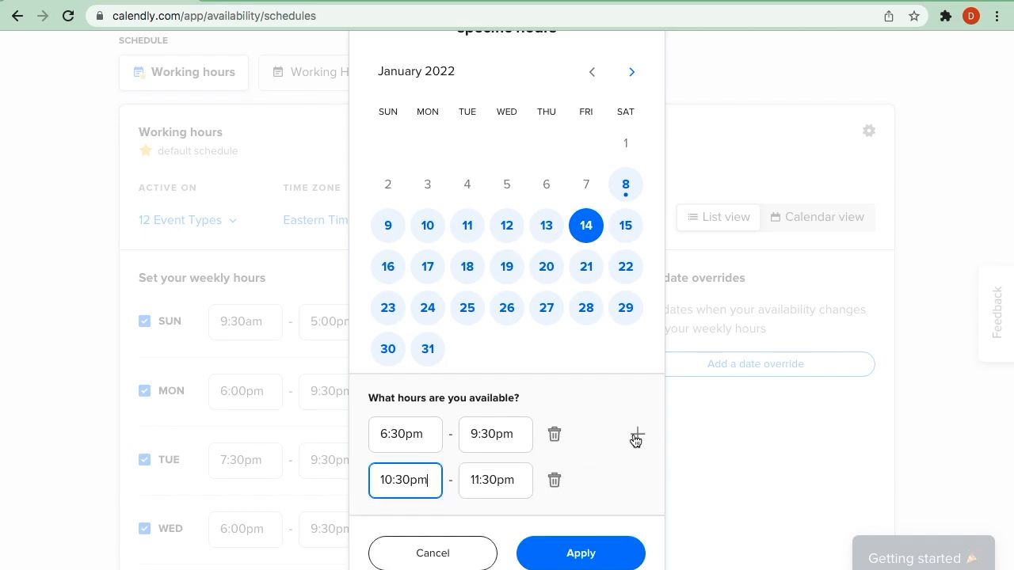
left_click(395, 484)
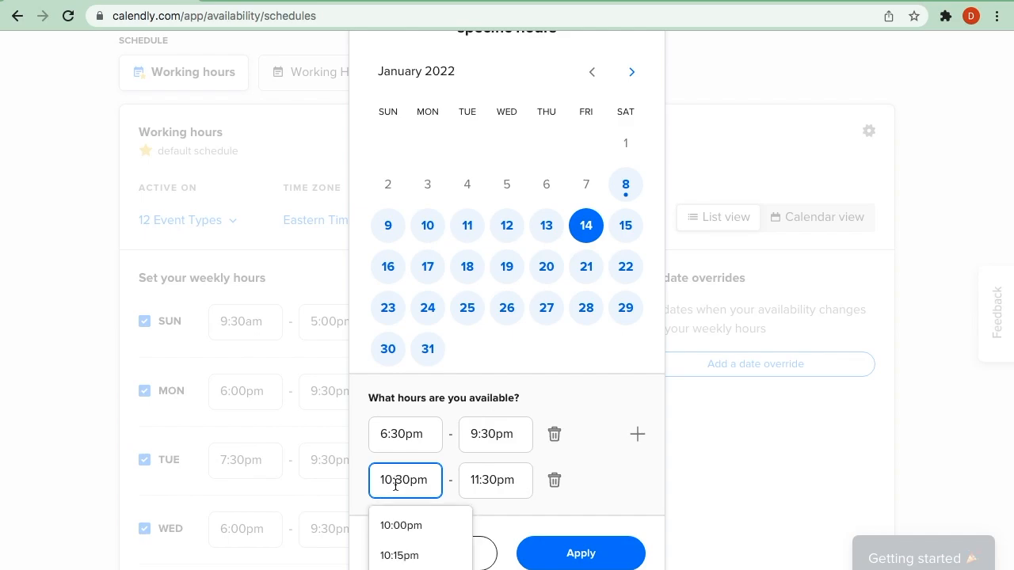
key("Delete")
key("Delete")
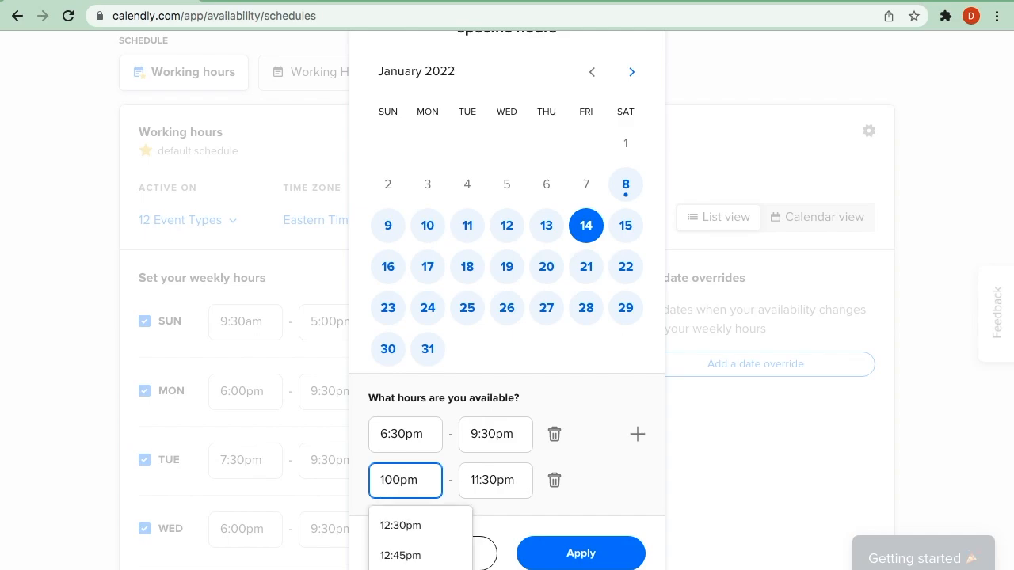
key("BackSpace")
key("BackSpace")
key("BackSpace")
key("BackSpace")
key("BackSpace")
type("9:00am")
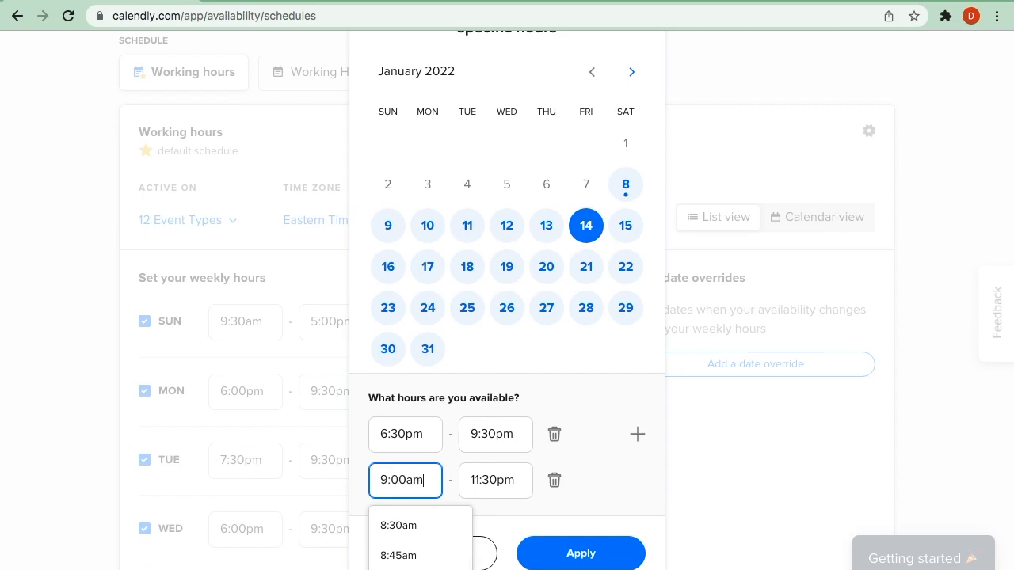
- Set the end time of the January 14 override's 9:00am interval to 12:00pm
left_click(504, 486)
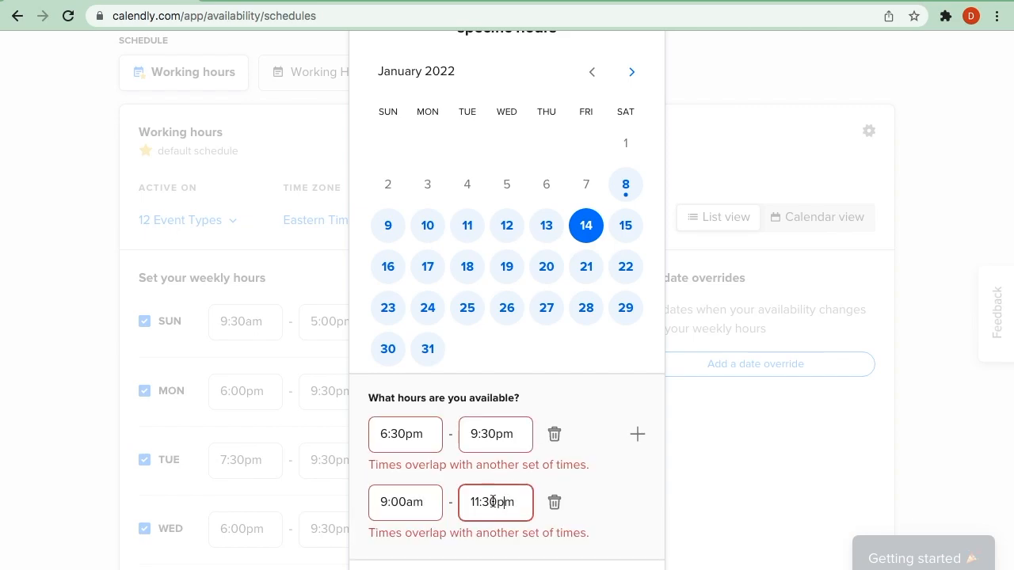
left_click(496, 501)
key("BackSpace")
key("BackSpace")
key("BackSpace")
type("2:")
type("00")
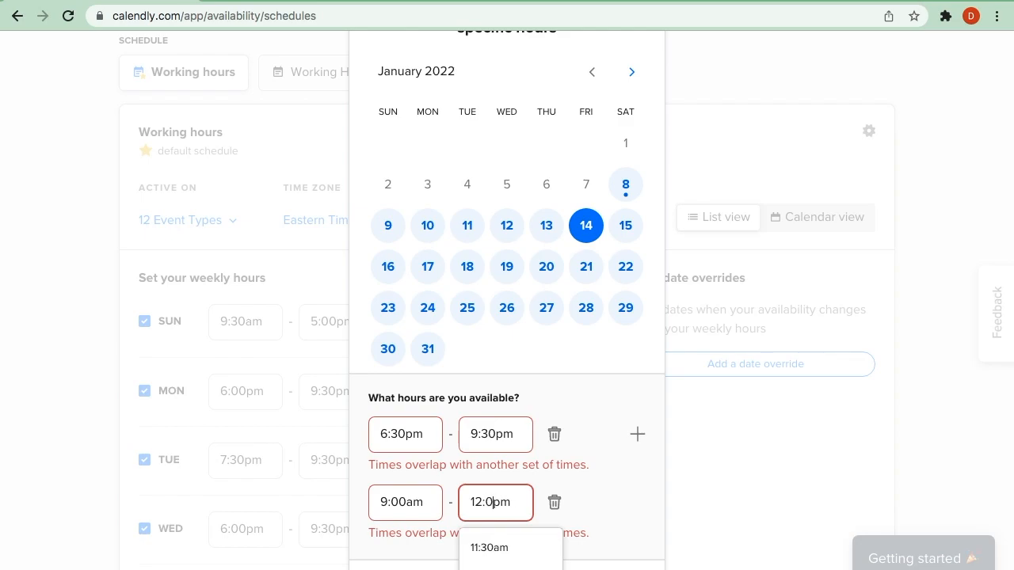
key("Return")
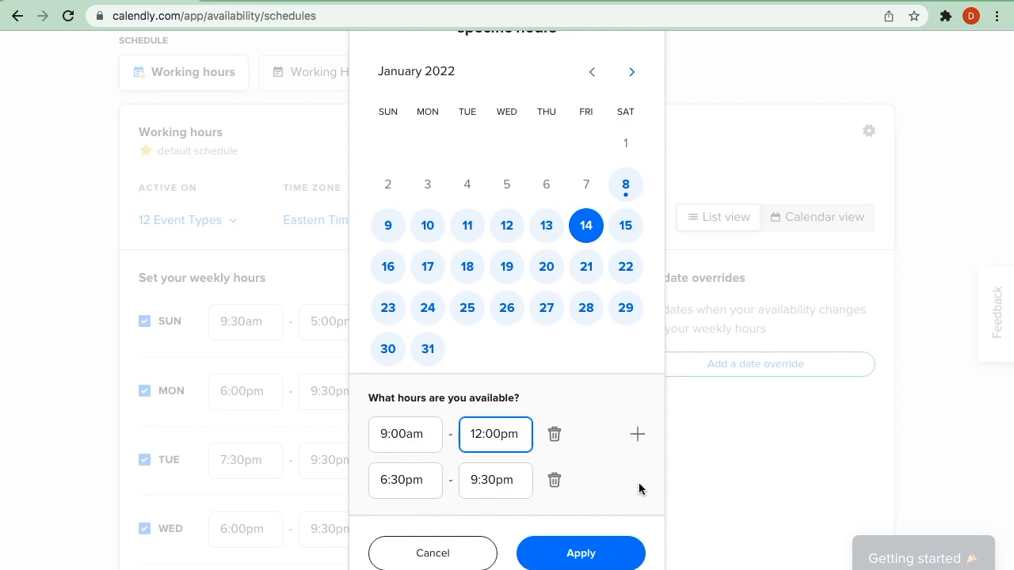
- Cancel the January 14 date override without applying it and return to the Working hours schedule
scroll(710, 492, "up", 3)
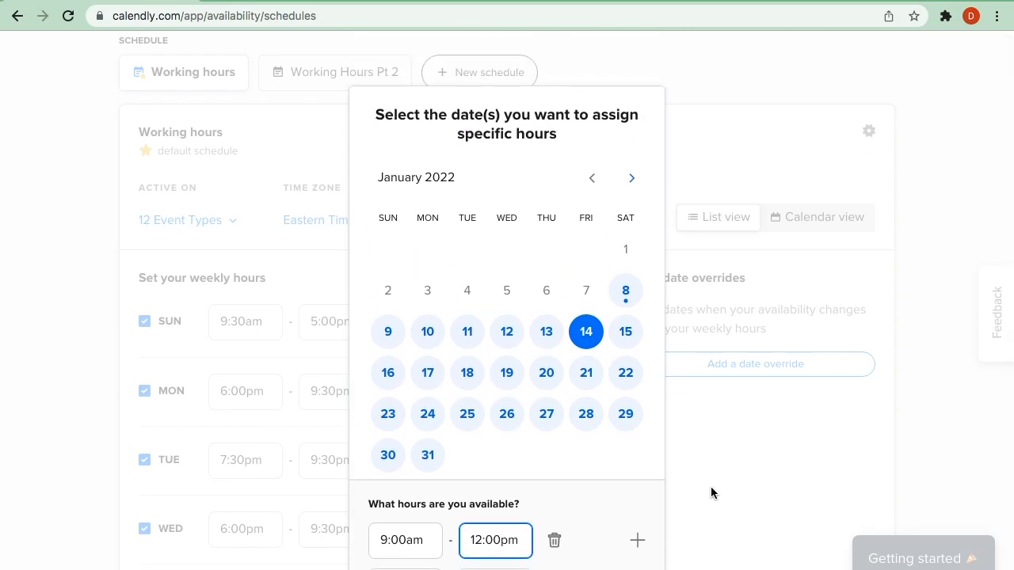
left_click(711, 493)
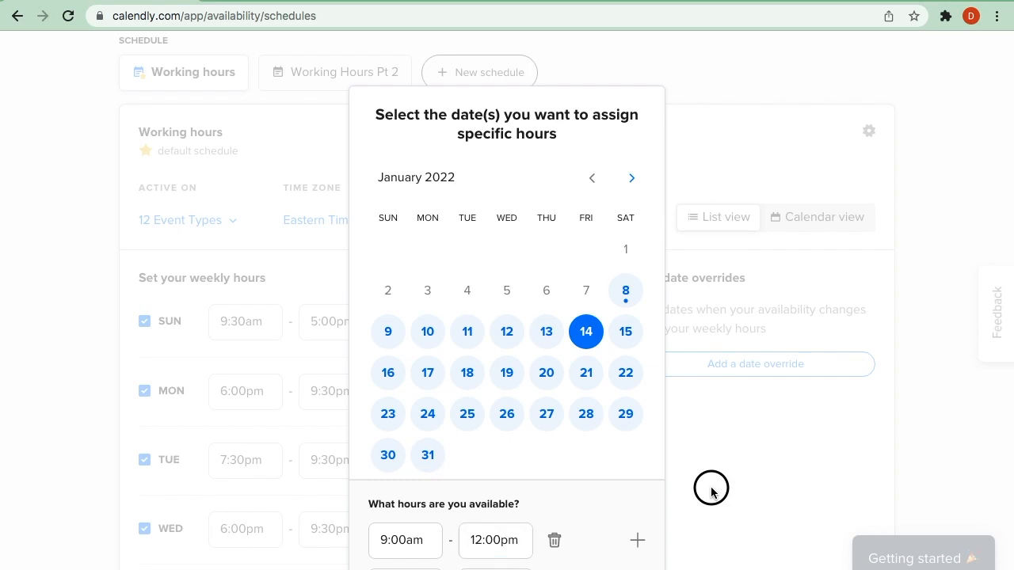
scroll(710, 493, "down", 4)
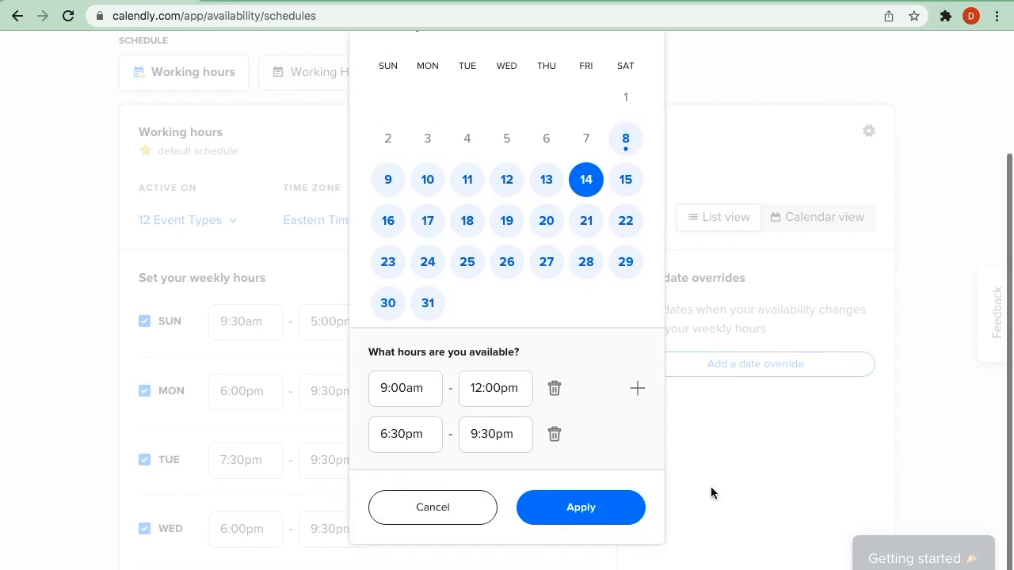
left_click(438, 513)
scroll(689, 470, "down", 3)
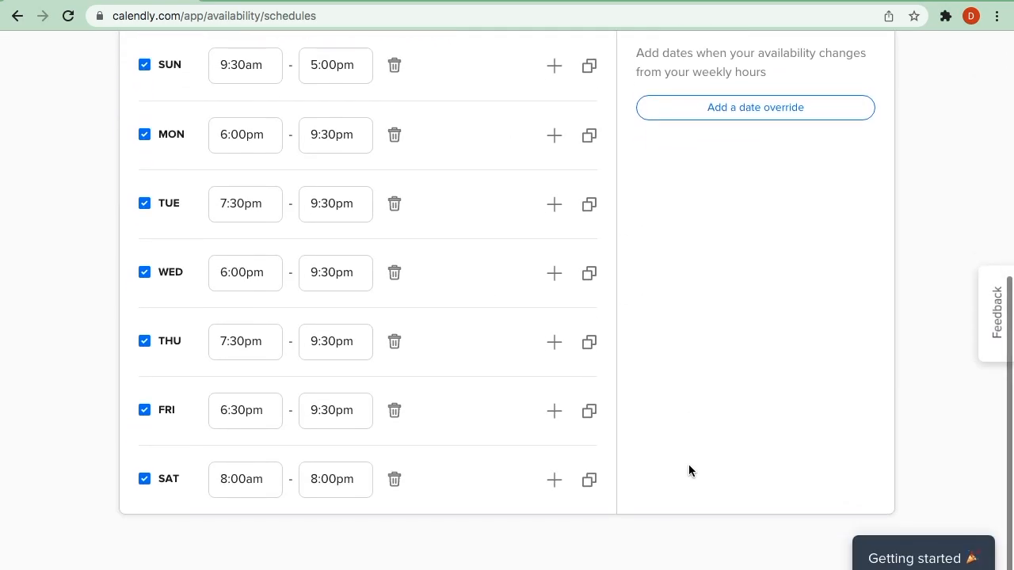
scroll(688, 471, "up", 2)
scroll(688, 470, "up", 4)
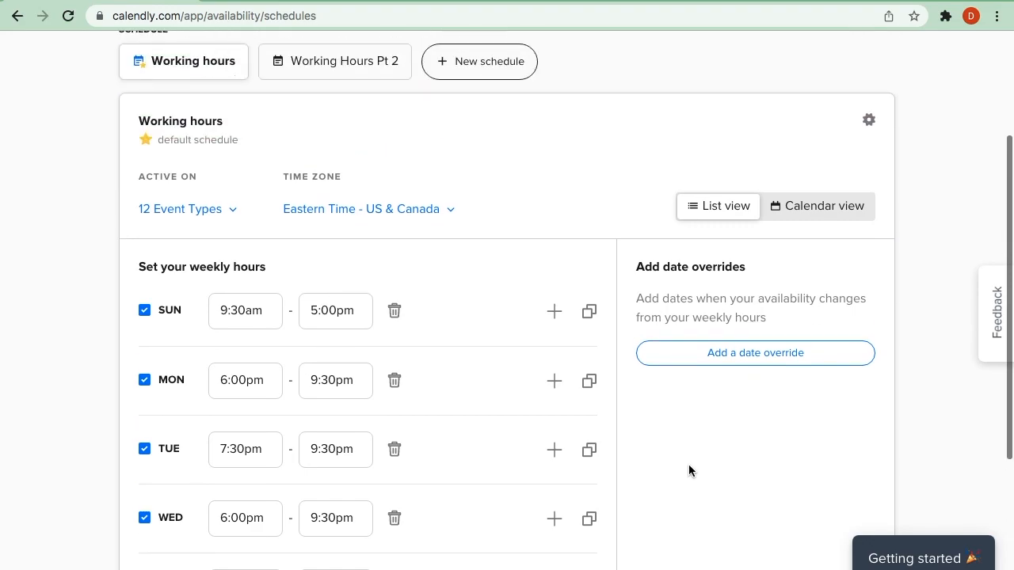